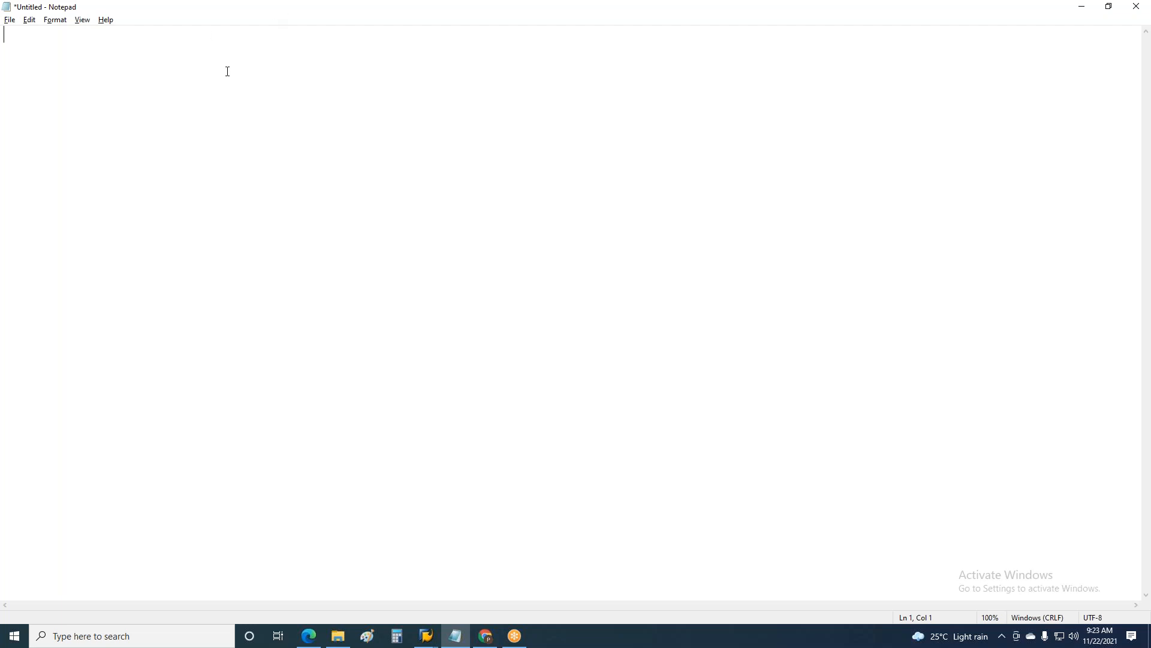
Step: Write the heading "Transport Request" on the first line of the blank note
{"action": "type", "text": "Transport Request"}
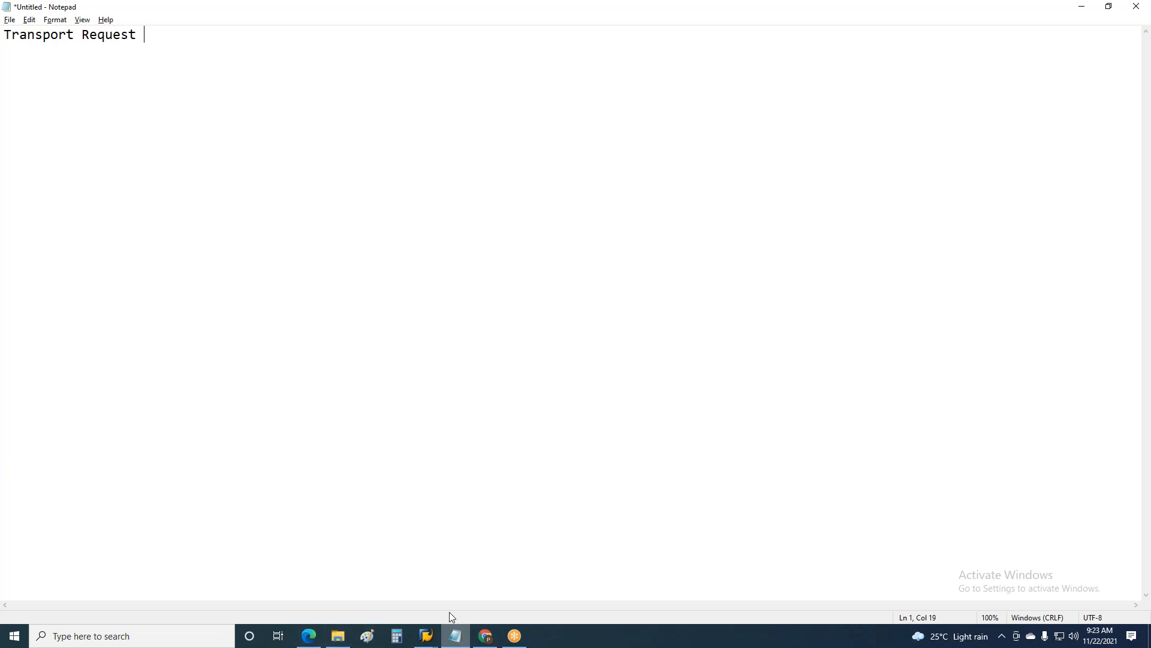
Step: Switch to File Explorer and open the LSS image from the Session docs folder in Paint
{"action": "left_click", "coordinate": [336, 637]}
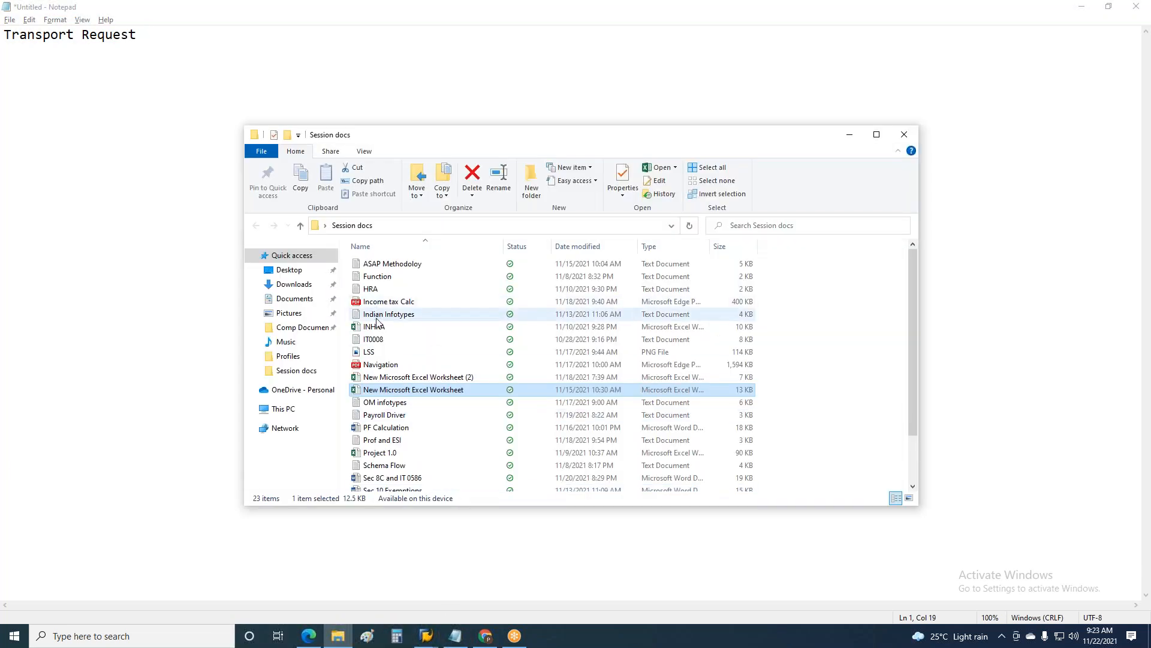
{"action": "left_click", "coordinate": [383, 355]}
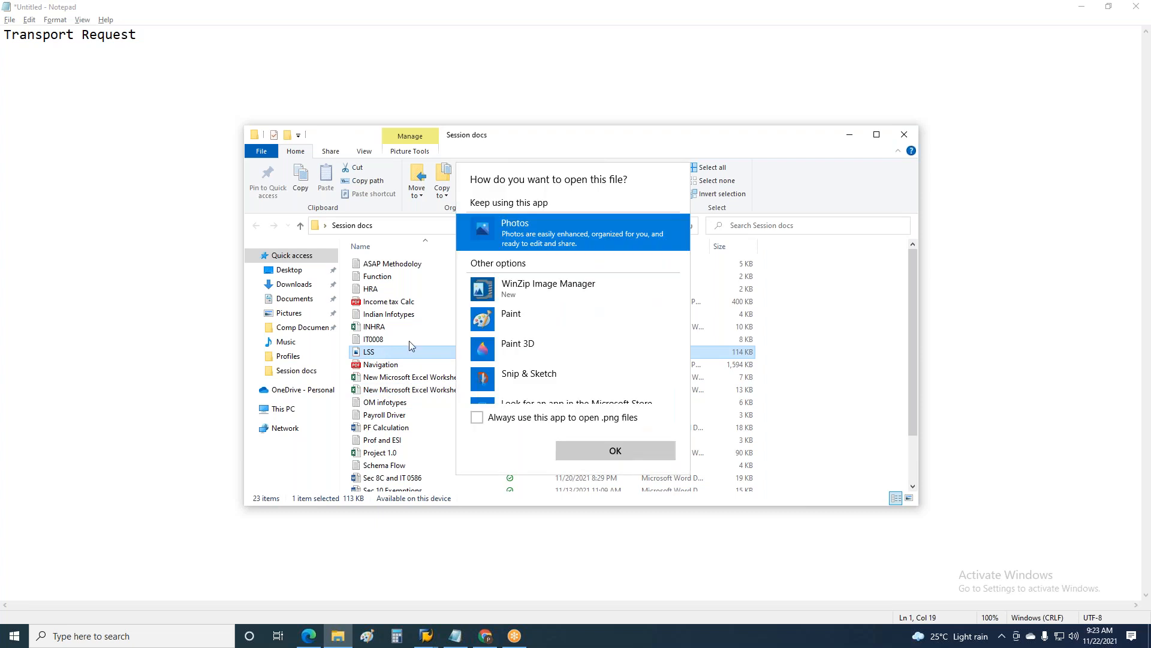
{"action": "left_click", "coordinate": [528, 319]}
{"action": "left_click", "coordinate": [597, 451]}
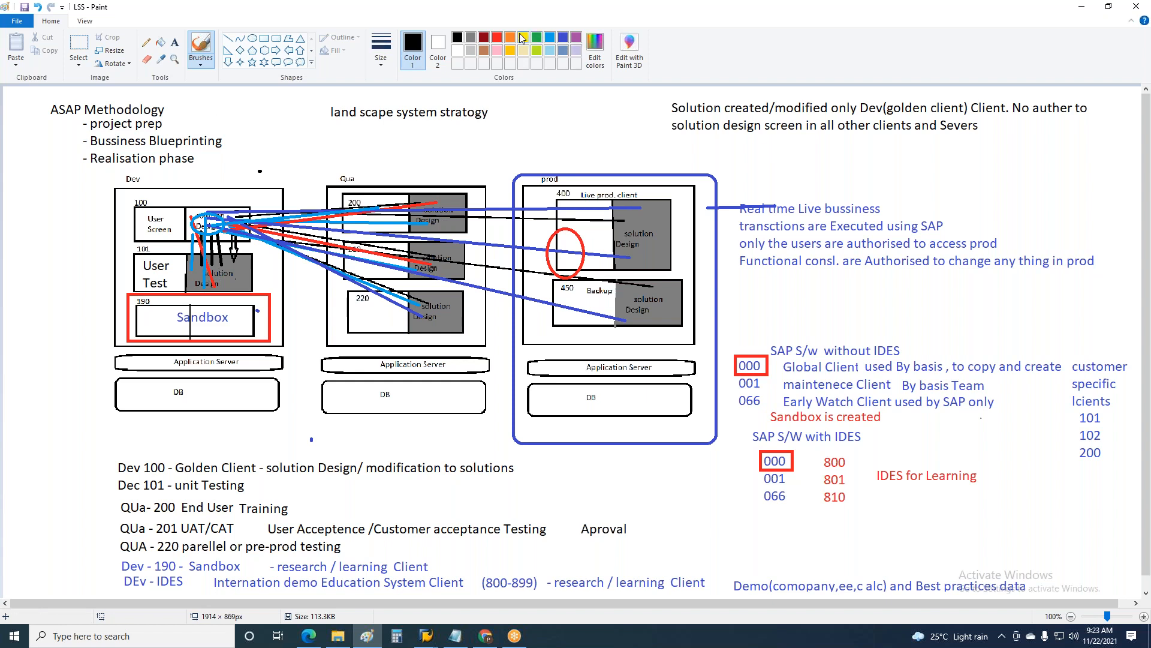
Step: Outline the solution design half of Dev client 100 with a green rectangle about 112 × 63 px
{"action": "left_click", "coordinate": [537, 39]}
{"action": "left_click_drag", "start_coordinate": [186, 204], "coordinate": [192, 242]}
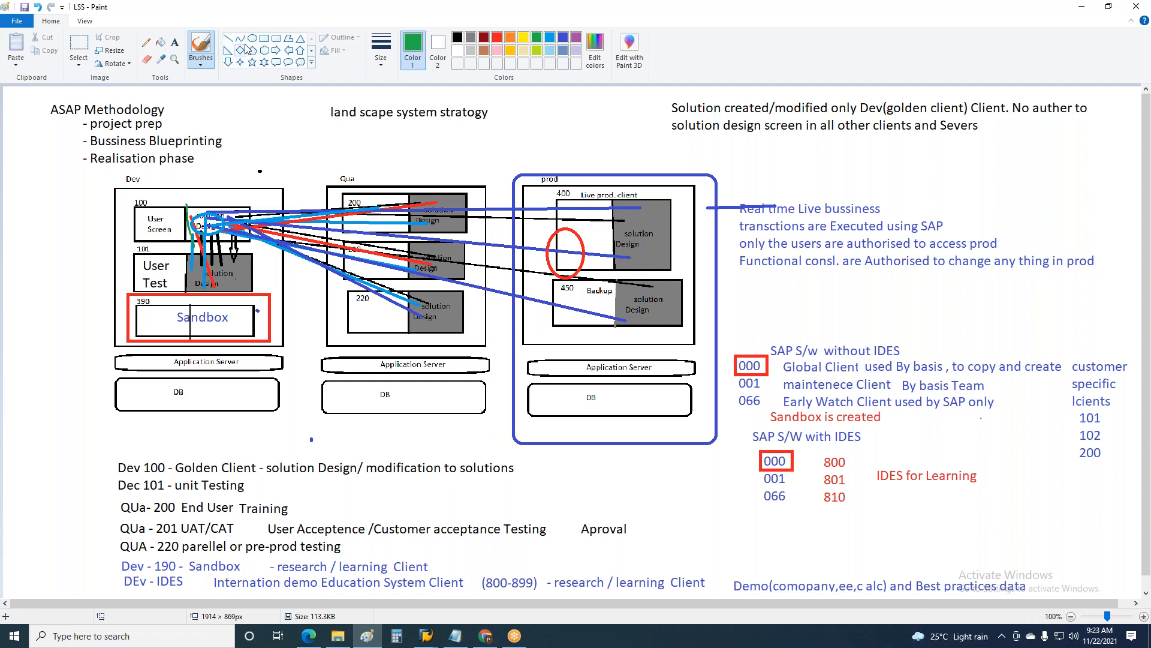
{"action": "left_click", "coordinate": [264, 38]}
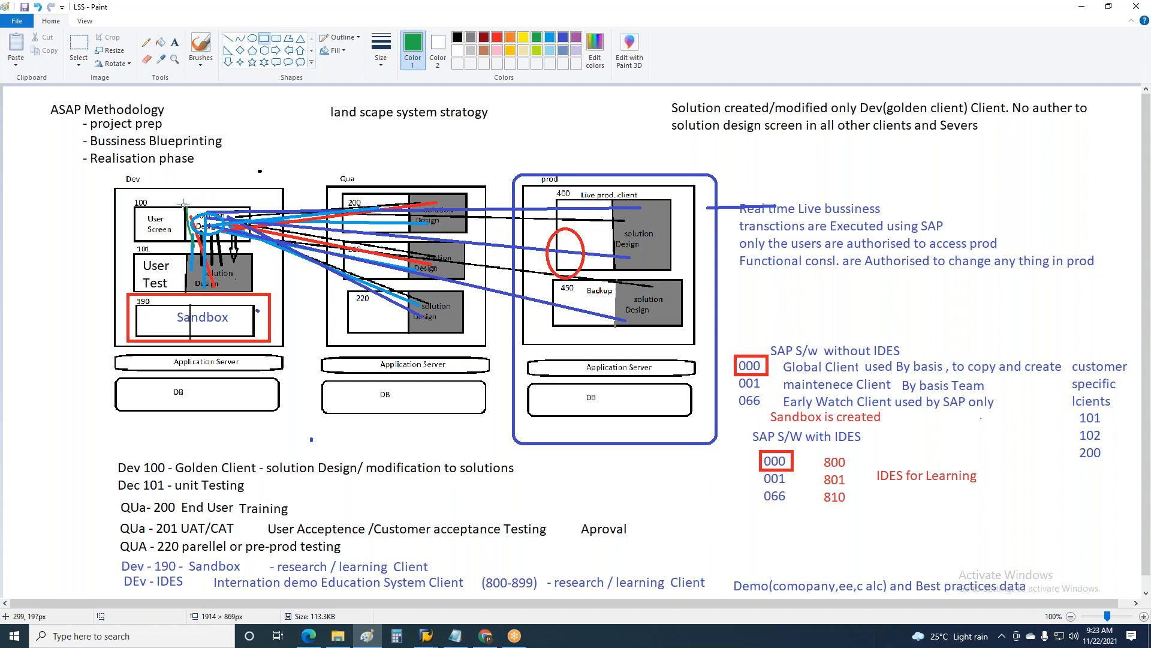
{"action": "left_click_drag", "start_coordinate": [185, 204], "coordinate": [252, 242]}
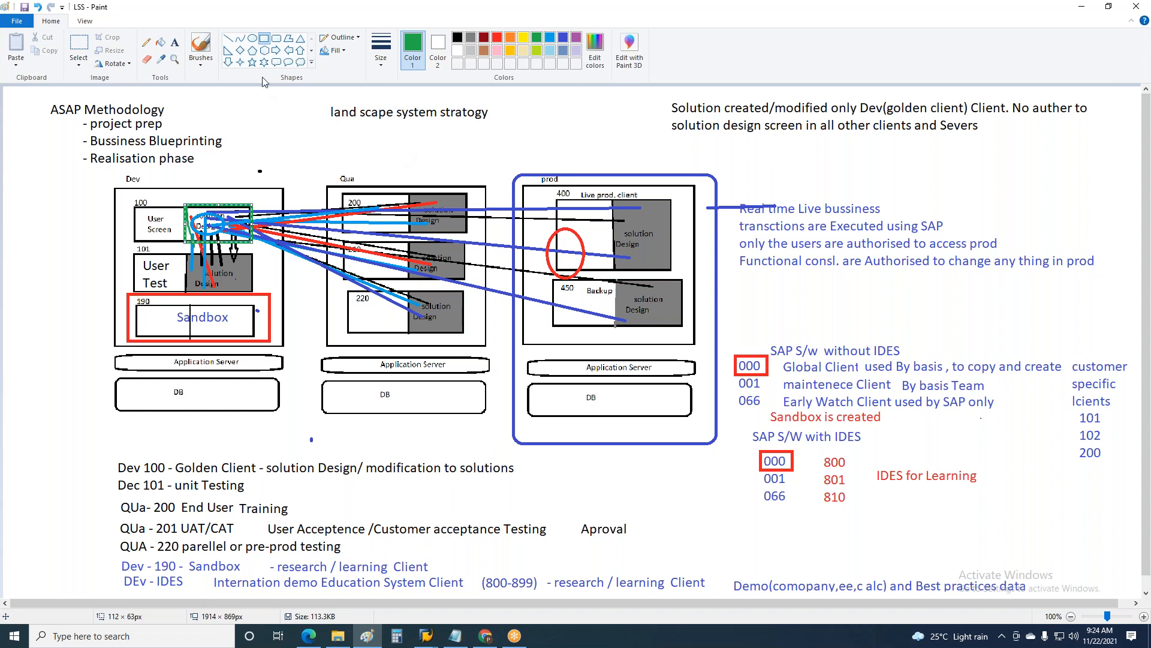
Step: Add the green text label "IMG" just above the outlined box of Dev client 100
{"action": "left_click", "coordinate": [175, 43]}
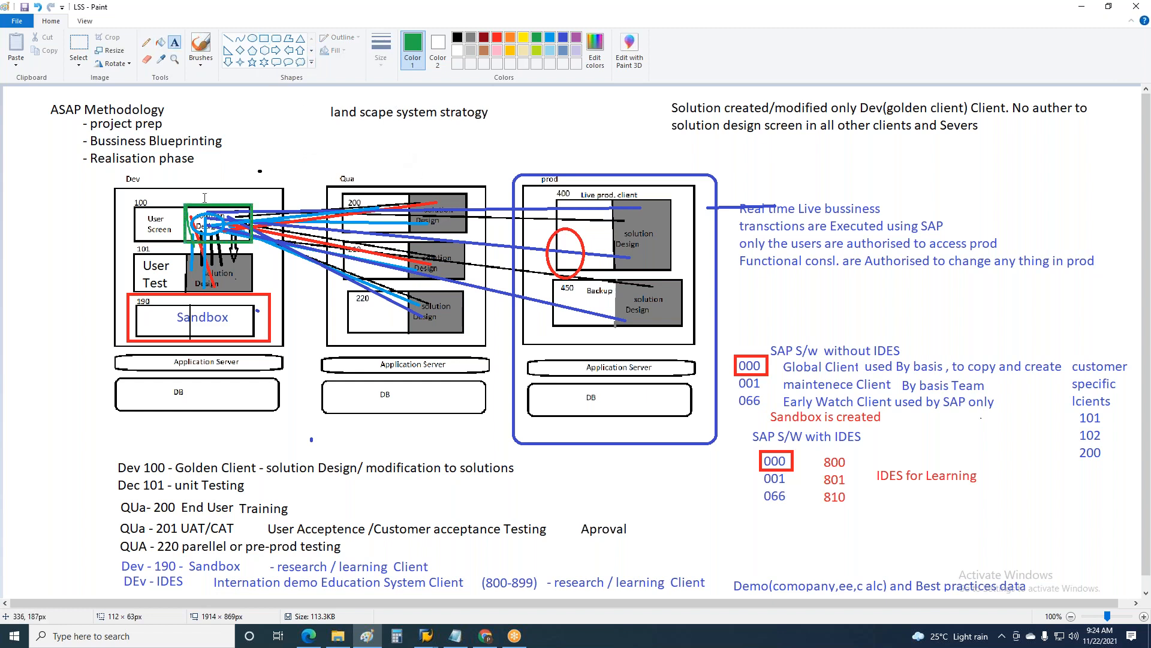
{"action": "left_click_drag", "start_coordinate": [204, 188], "coordinate": [361, 207]}
{"action": "type", "text": "IMG"}
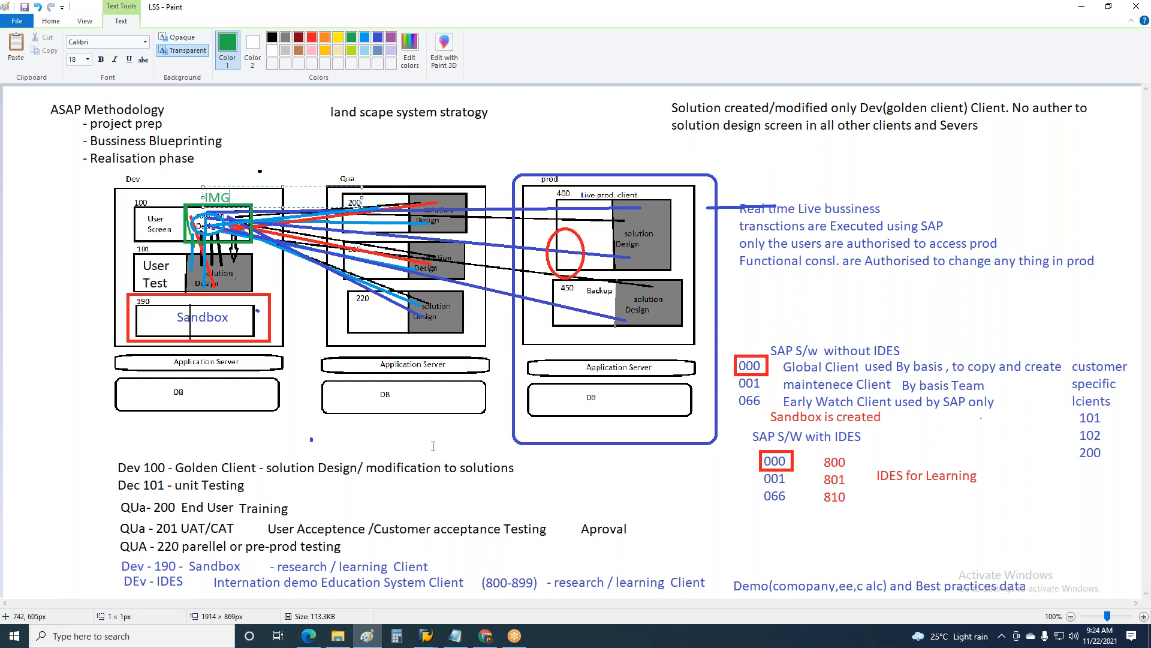
{"action": "left_click", "coordinate": [259, 382]}
Step: Add an "IMG" label in the grey solution design half of Dev client 101 and colour it yellow
{"action": "left_click_drag", "start_coordinate": [223, 270], "coordinate": [382, 290]}
{"action": "type", "text": "IMG"}
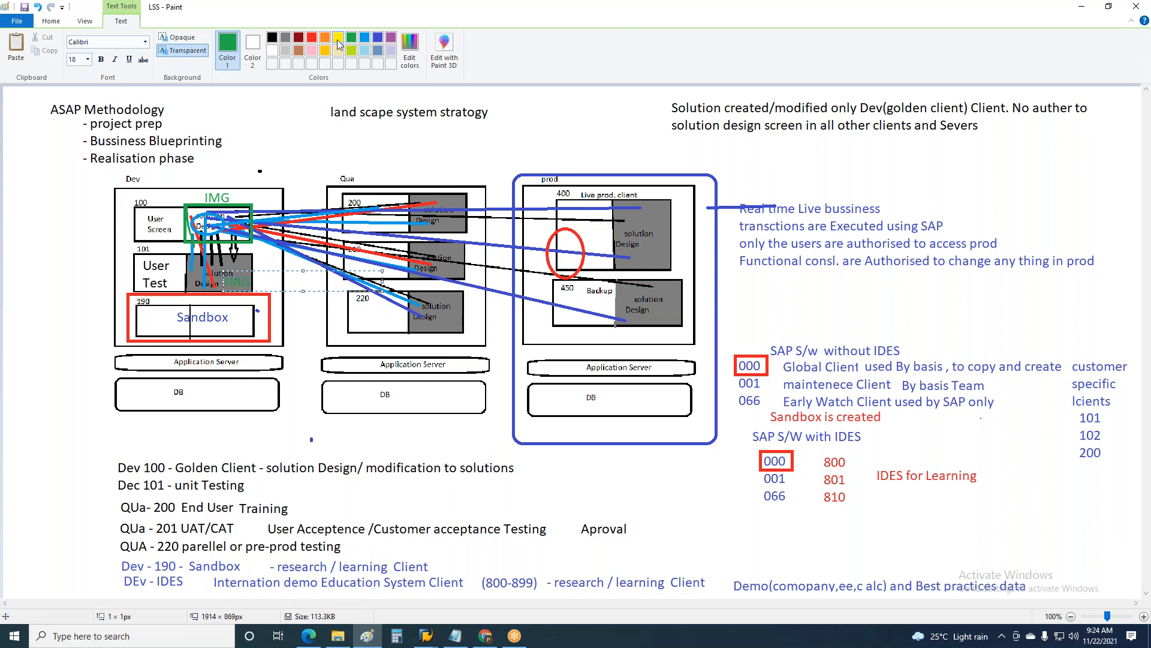
{"action": "key", "text": "ctrl+a"}
{"action": "left_click", "coordinate": [339, 40]}
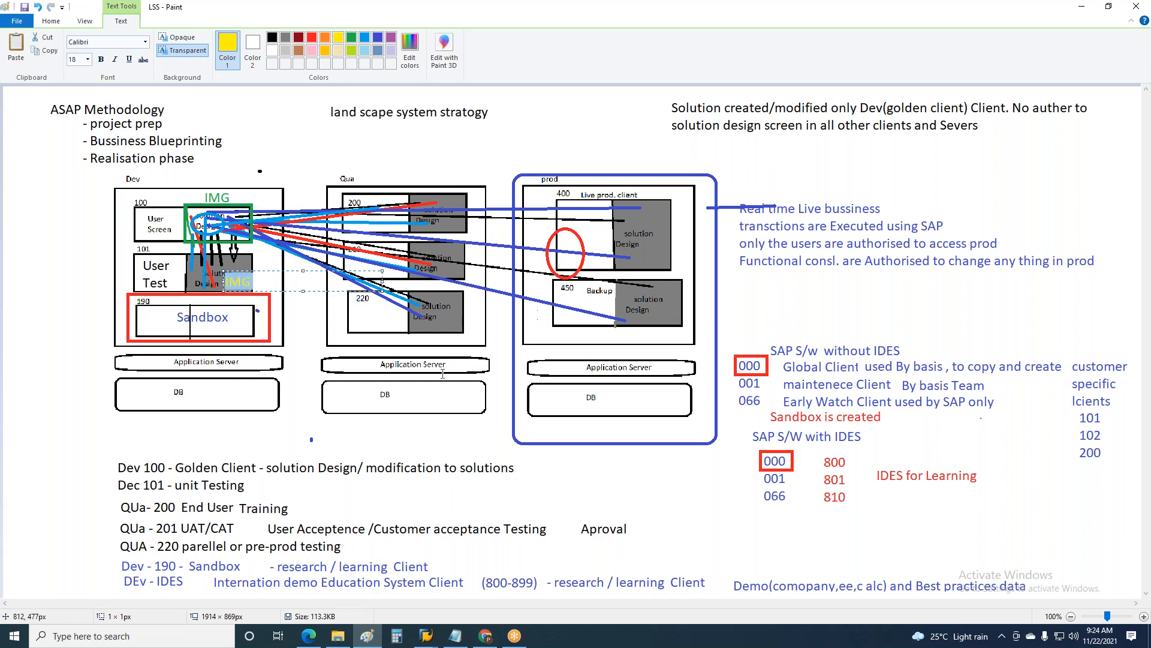
{"action": "left_click", "coordinate": [317, 320]}
Step: Add yellow "IMG" labels to the grey solution design halves of the three Qua clients
{"action": "left_click", "coordinate": [421, 215]}
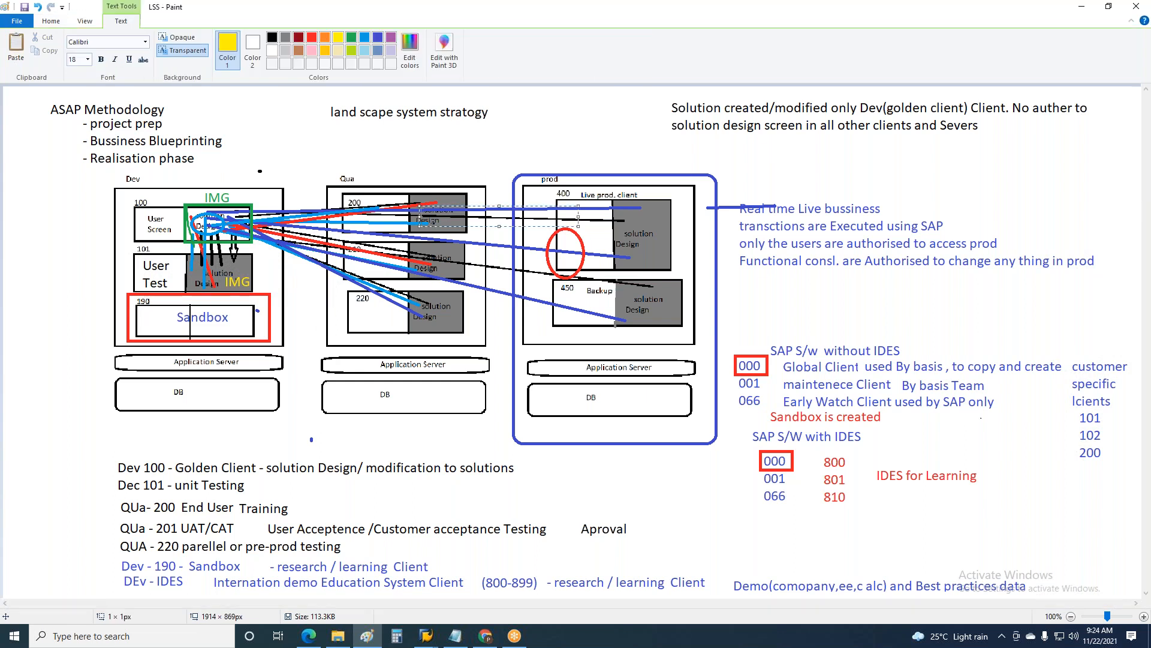
{"action": "type", "text": "IMG"}
{"action": "left_click", "coordinate": [432, 258]}
{"action": "left_click", "coordinate": [432, 259]}
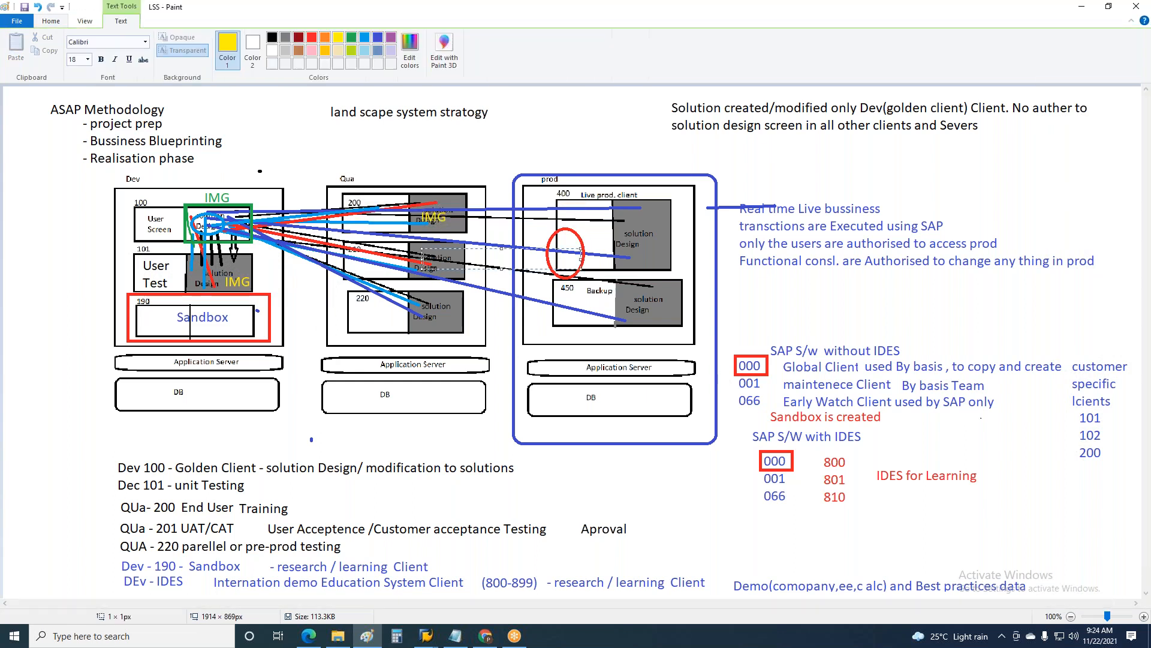
{"action": "type", "text": "IMG"}
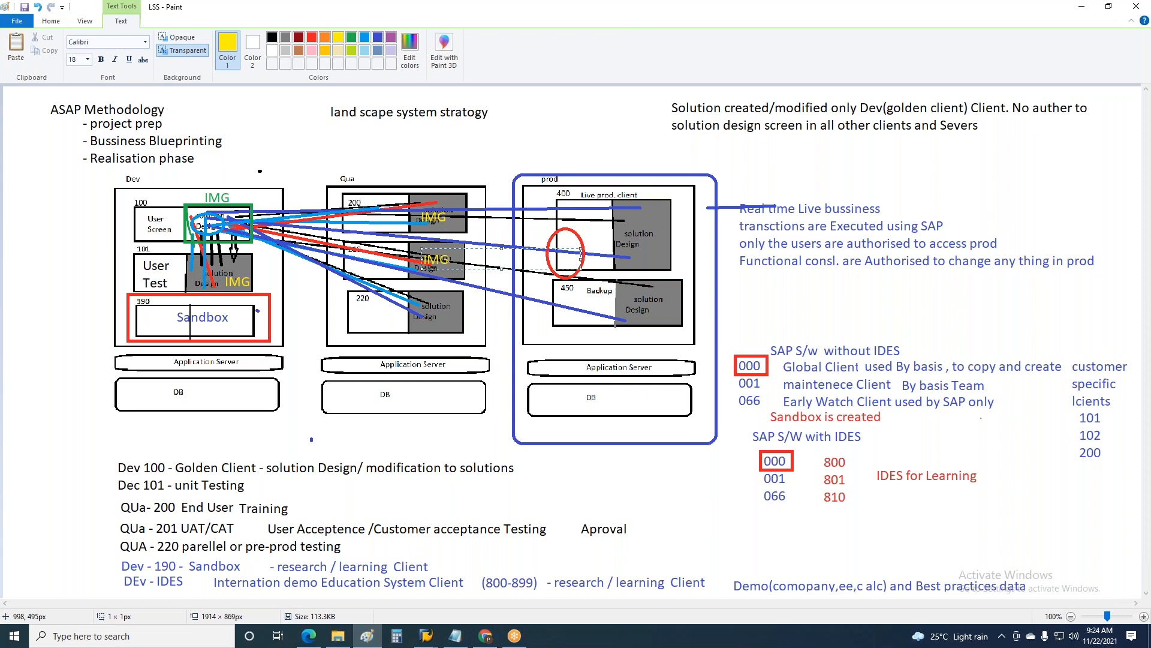
{"action": "left_click", "coordinate": [424, 299]}
{"action": "left_click", "coordinate": [423, 299]}
{"action": "type", "text": "IMG"}
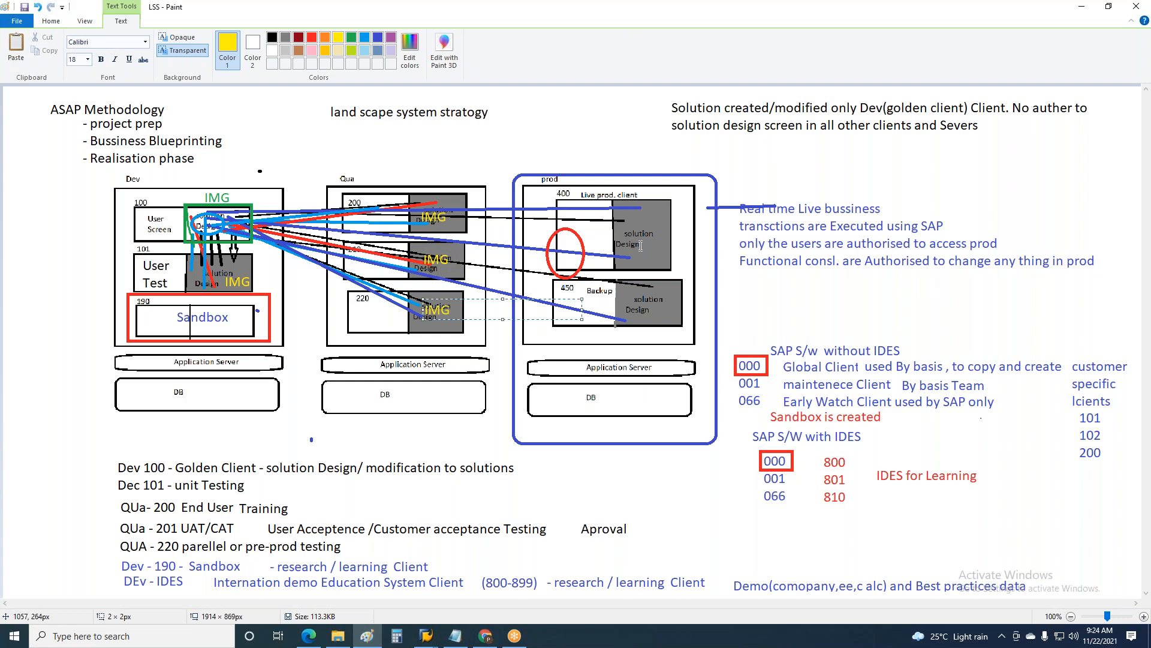
Step: Add yellow "IMG" labels to the grey solution design halves of prod clients 400 and 450
{"action": "left_click", "coordinate": [625, 216]}
{"action": "left_click", "coordinate": [624, 216]}
{"action": "type", "text": "IMG"}
{"action": "left_click", "coordinate": [628, 285]}
{"action": "left_click", "coordinate": [628, 284]}
{"action": "type", "text": "IMG"}
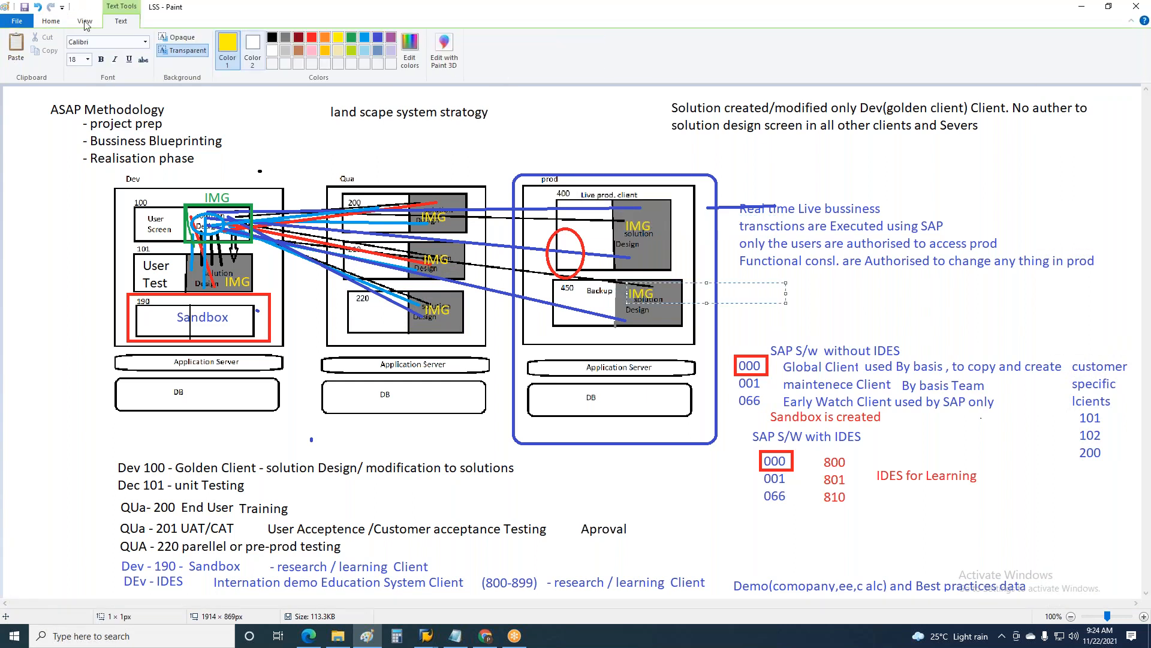
{"action": "left_click", "coordinate": [139, 208]}
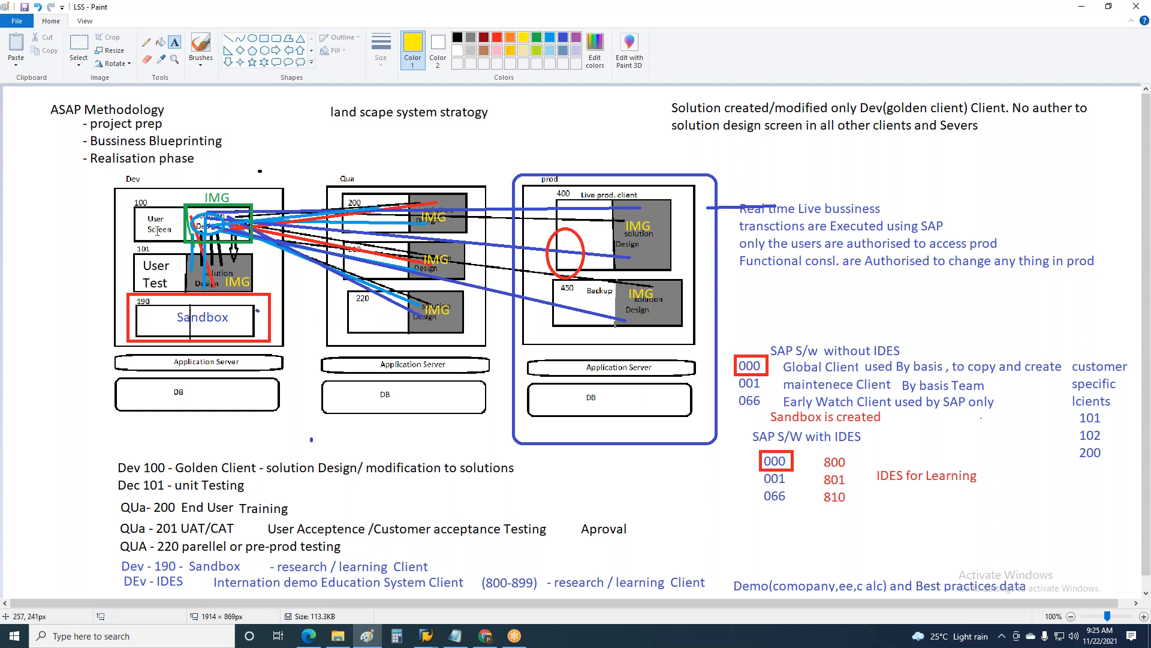
Step: Start a new blank picture in place of the LSS diagram
{"action": "left_click", "coordinate": [19, 22]}
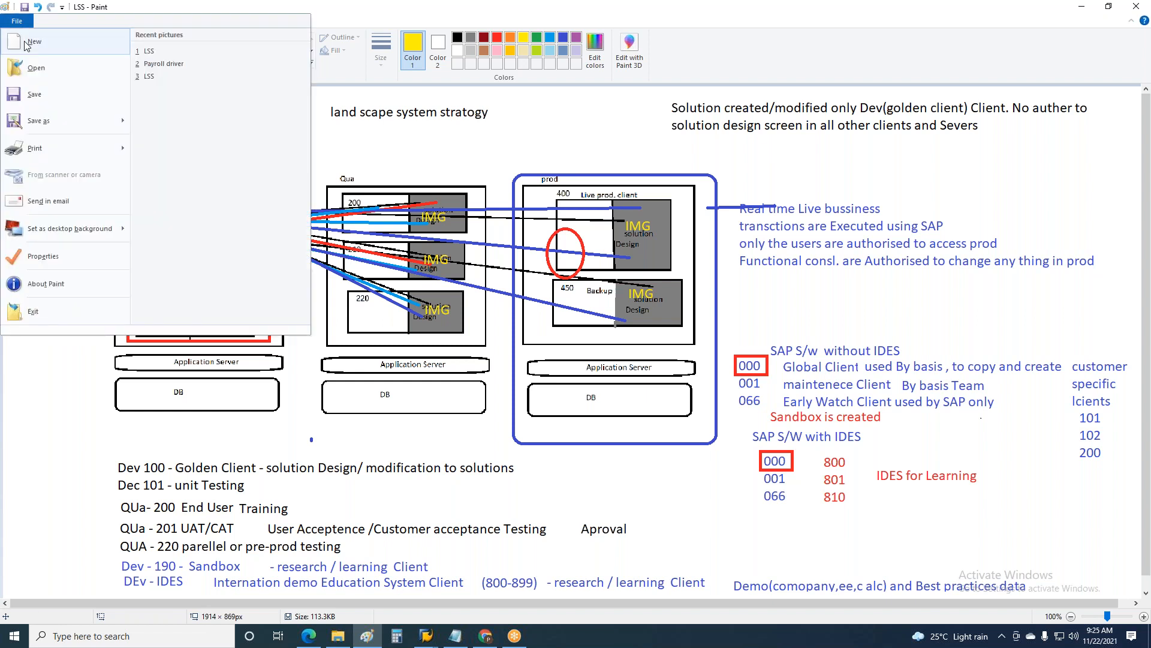
{"action": "left_click", "coordinate": [28, 44]}
{"action": "left_click", "coordinate": [612, 336]}
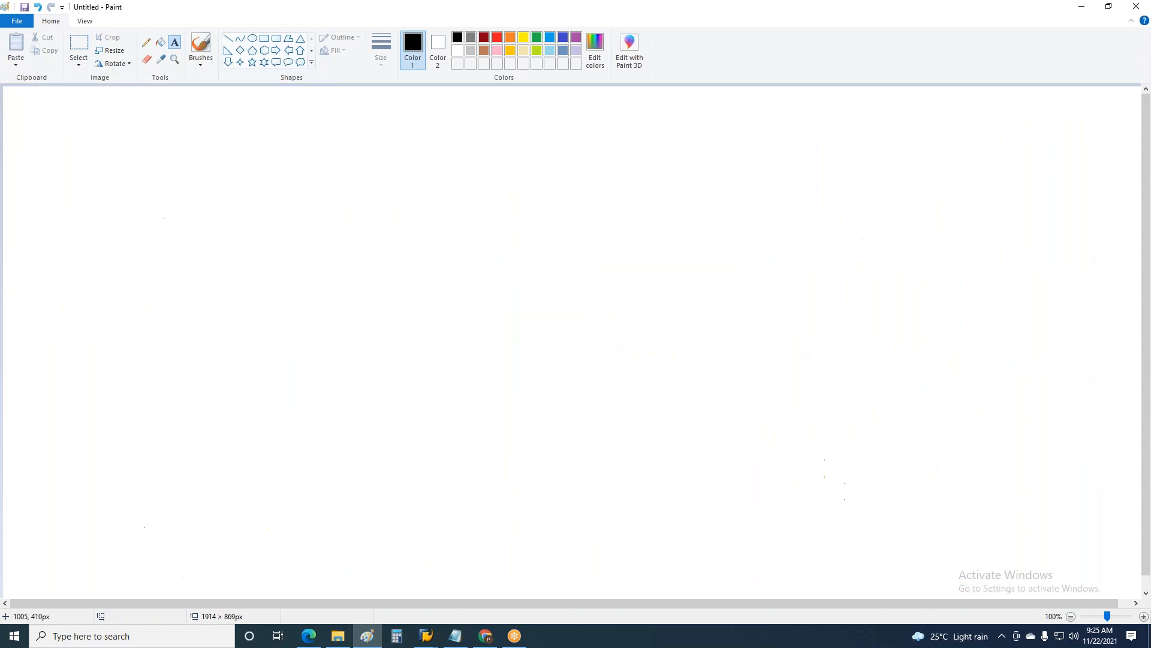
Step: Draw three tall black rectangles side by side, about 309 × 532, 276 × 527 and 330 × 524 px
{"action": "left_click_drag", "start_coordinate": [95, 109], "coordinate": [327, 555]}
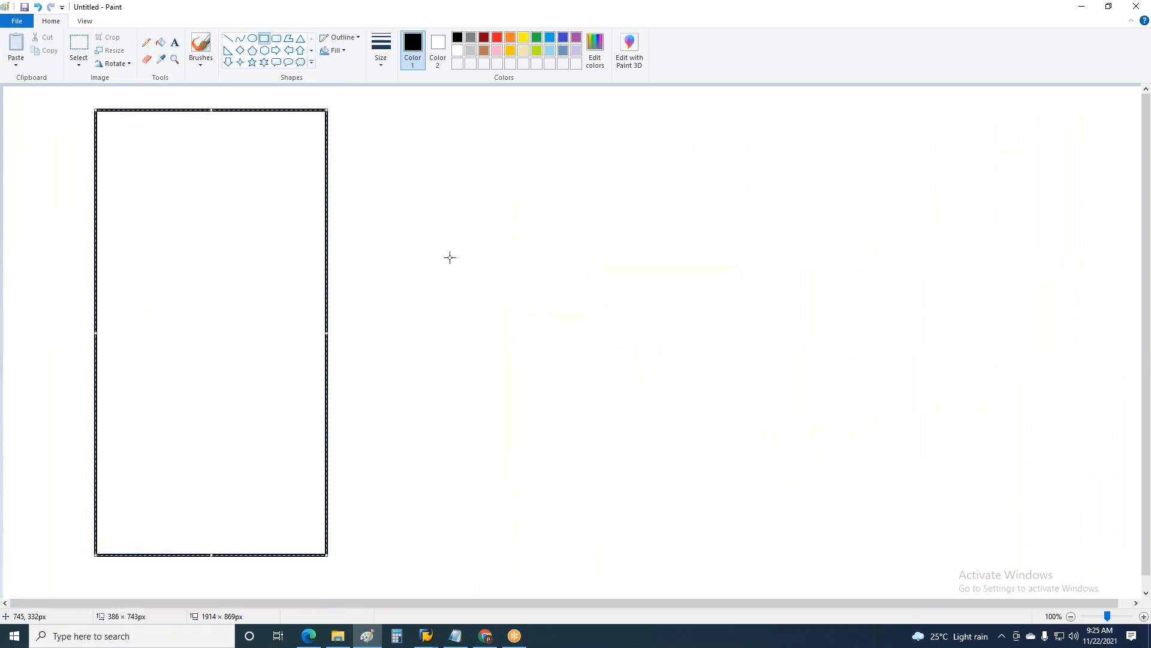
{"action": "key", "text": "ctrl+z"}
{"action": "left_click_drag", "start_coordinate": [67, 101], "coordinate": [254, 421]}
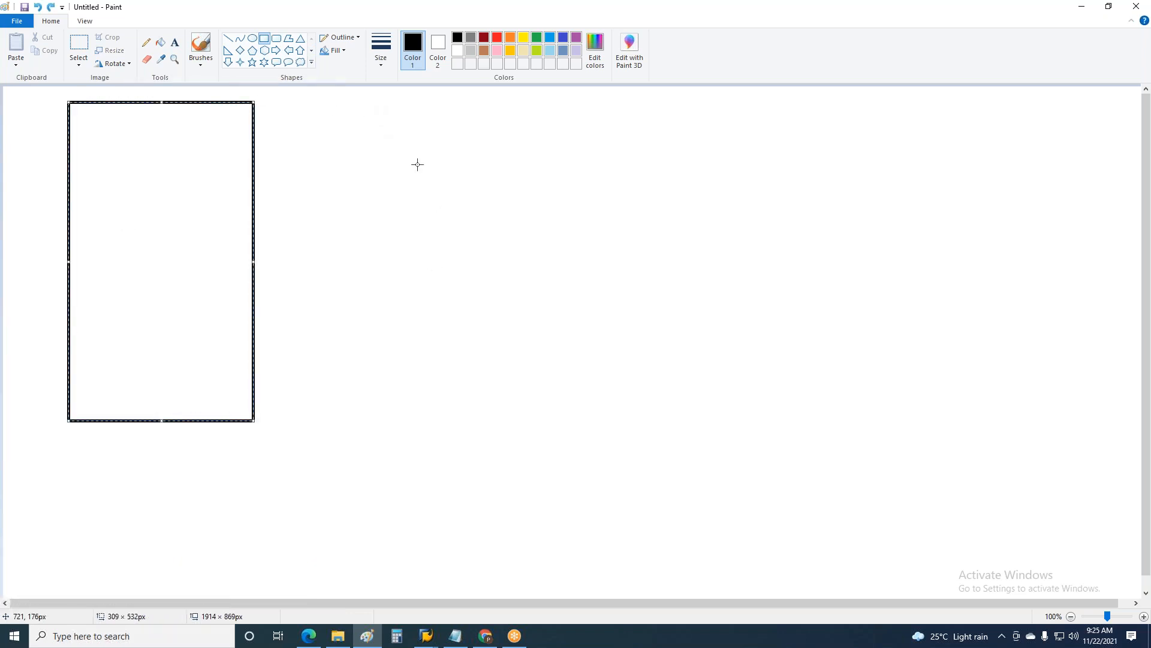
{"action": "mouse_move", "coordinate": [378, 100]}
{"action": "left_mouse_down"}
{"action": "mouse_move", "coordinate": [455, 312]}
{"action": "mouse_move", "coordinate": [545, 417]}
{"action": "left_mouse_up"}
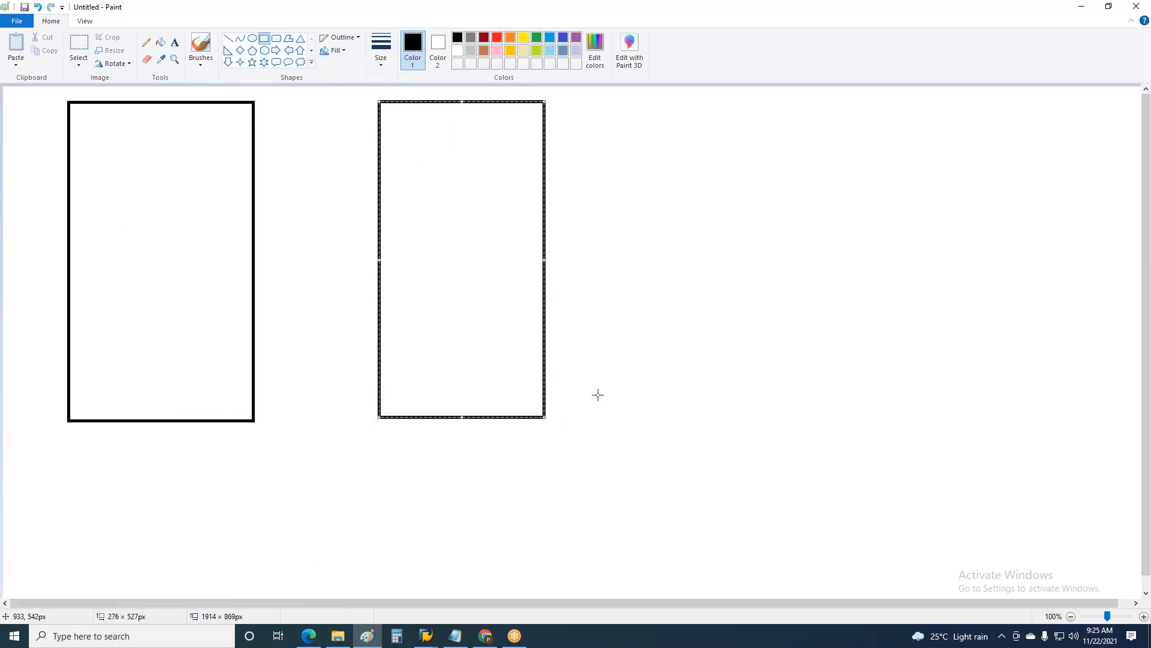
{"action": "left_click_drag", "start_coordinate": [678, 102], "coordinate": [877, 417]}
Step: Draw two boxes stacked inside the first tall rectangle and split each in two with a vertical line
{"action": "left_click", "coordinate": [274, 41]}
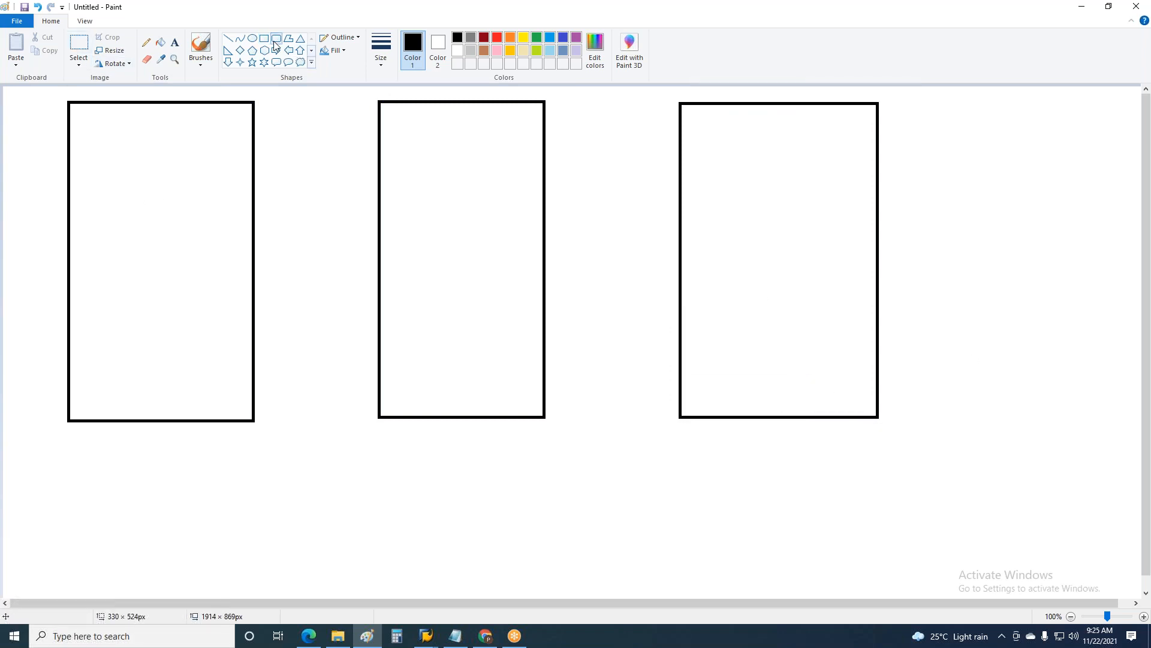
{"action": "left_click", "coordinate": [264, 38]}
{"action": "left_click_drag", "start_coordinate": [95, 128], "coordinate": [226, 213]}
{"action": "left_click_drag", "start_coordinate": [94, 227], "coordinate": [220, 322]}
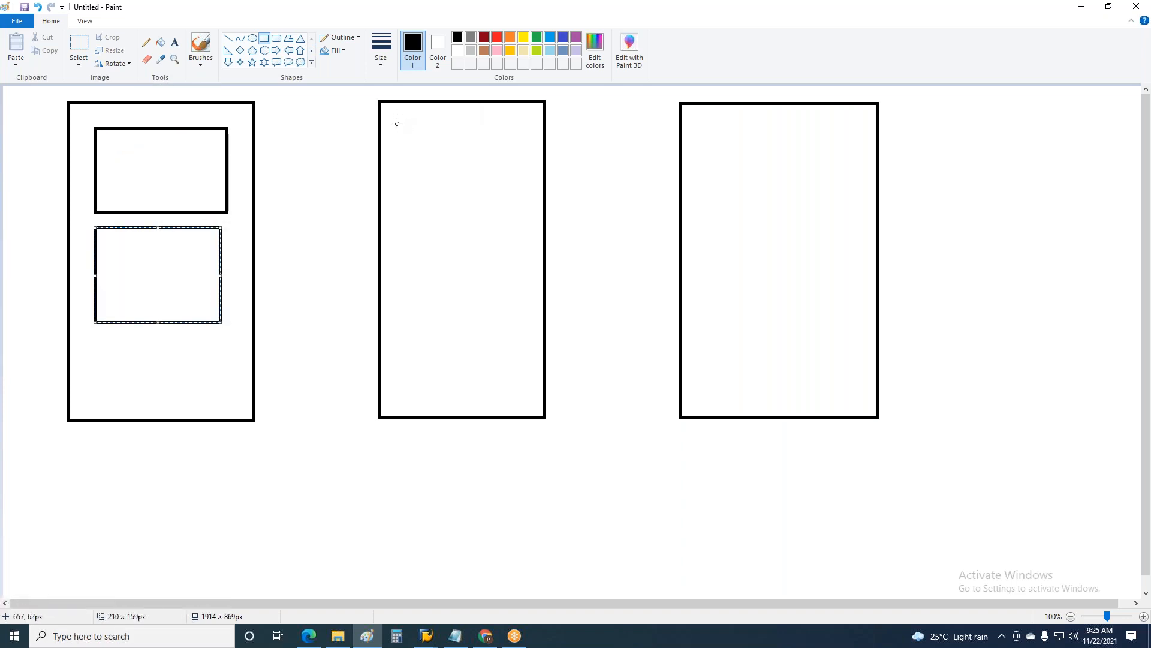
{"action": "left_click", "coordinate": [228, 38]}
{"action": "left_click_drag", "start_coordinate": [154, 226], "coordinate": [153, 325]}
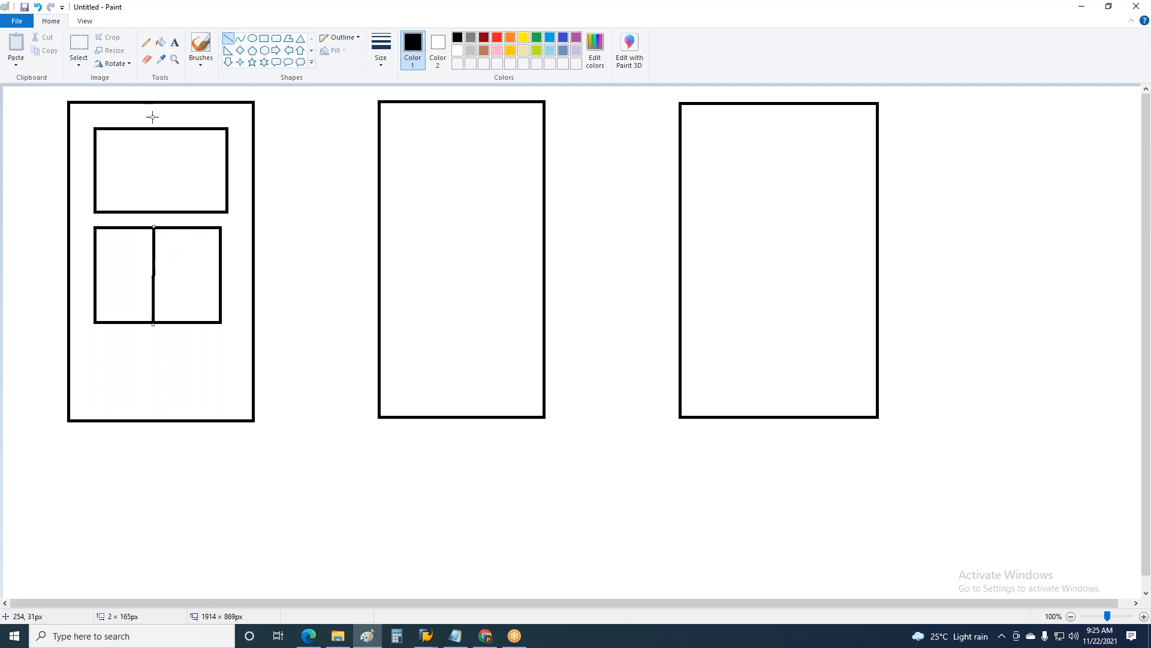
{"action": "left_click_drag", "start_coordinate": [154, 129], "coordinate": [154, 214]}
Step: Label the right half of both inner boxes "IMG" in black text
{"action": "left_click", "coordinate": [175, 42]}
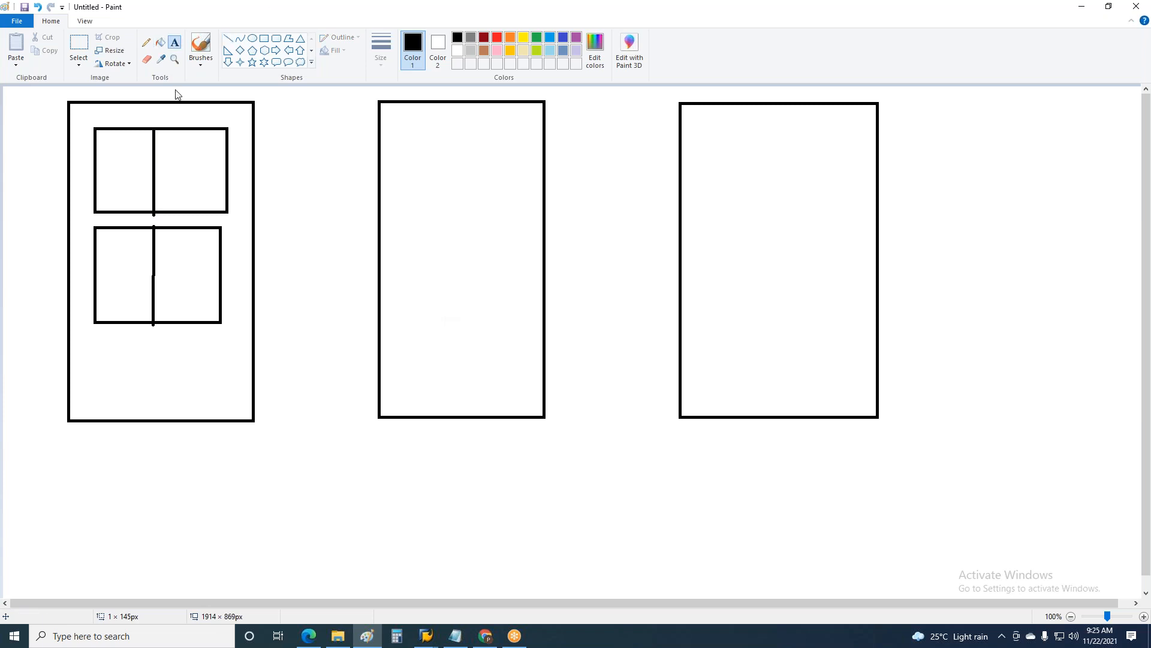
{"action": "left_click", "coordinate": [173, 129]}
{"action": "type", "text": "IMG"}
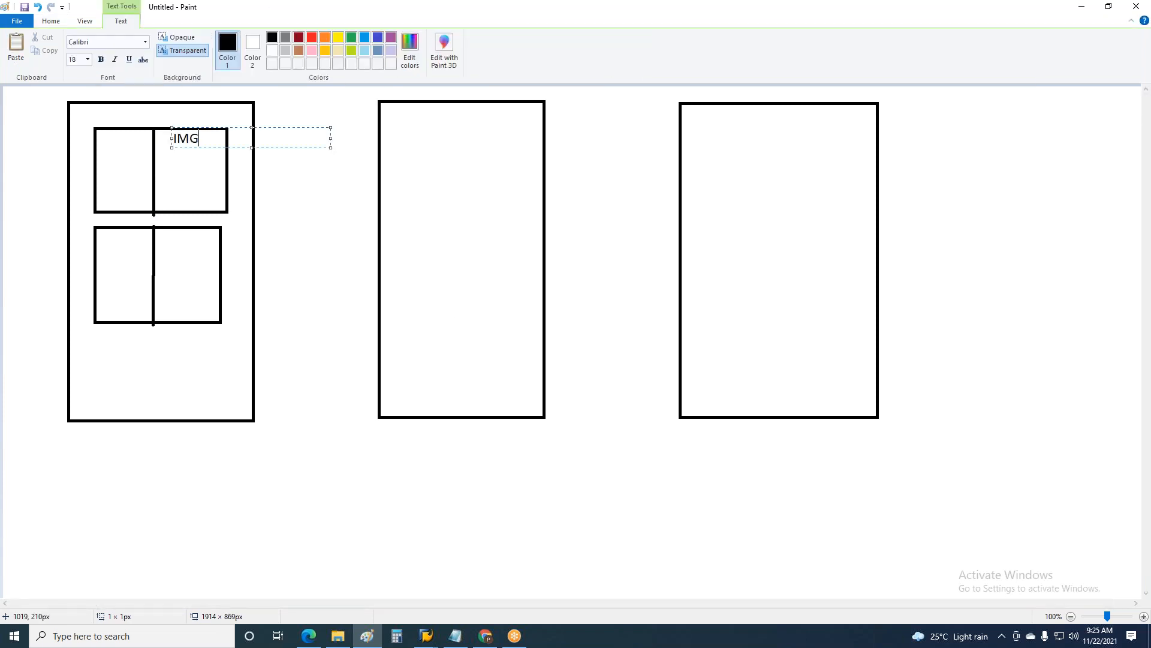
{"action": "left_click", "coordinate": [163, 237]}
{"action": "left_click", "coordinate": [164, 228]}
{"action": "type", "text": "IMG"}
Step: Label the left half of the upper inner box "SAP Esay Access" on two lines
{"action": "left_click", "coordinate": [103, 133]}
{"action": "left_click", "coordinate": [104, 133]}
{"action": "type", "text": "SAP Esay"}
{"action": "key", "text": "Return"}
{"action": "type", "text": "Access"}
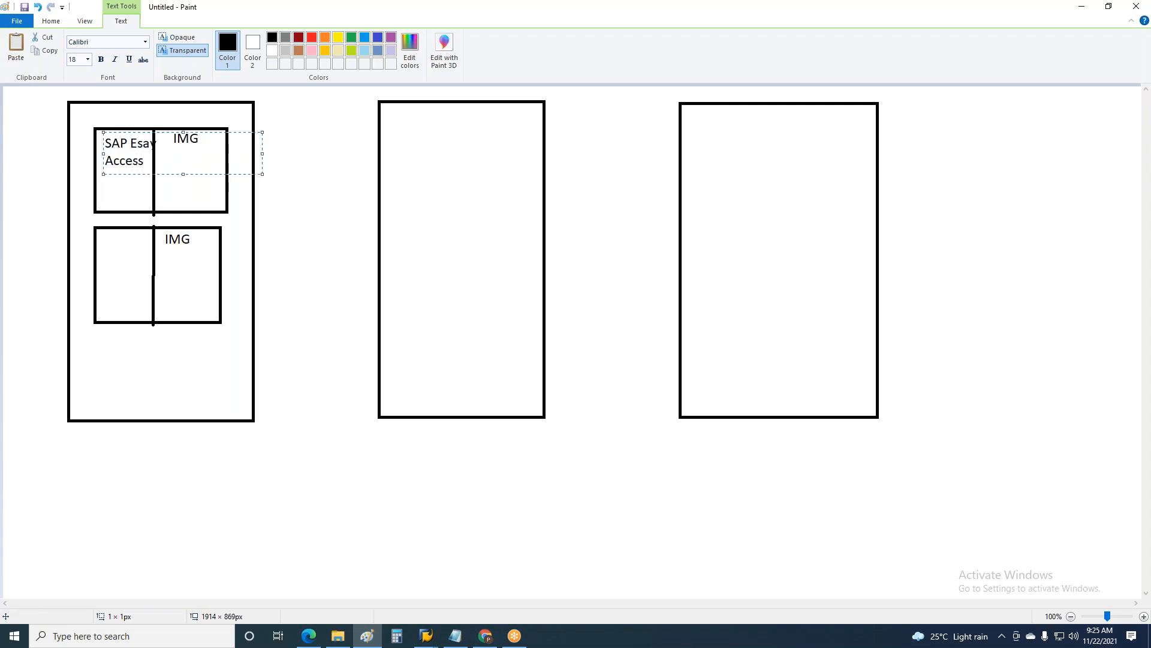
Step: Label the left half of the lower inner box "SAP Easy Access" on two lines
{"action": "left_click", "coordinate": [98, 229]}
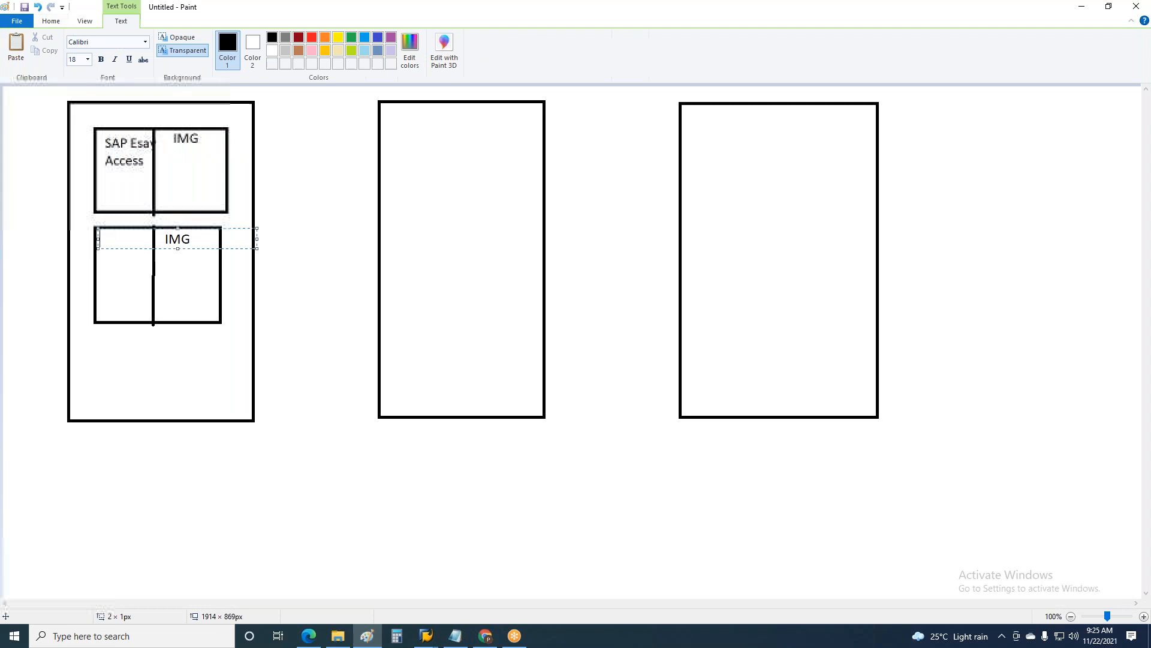
{"action": "type", "text": "AP"}
{"action": "key", "text": "BackSpace"}
{"action": "key", "text": "BackSpace"}
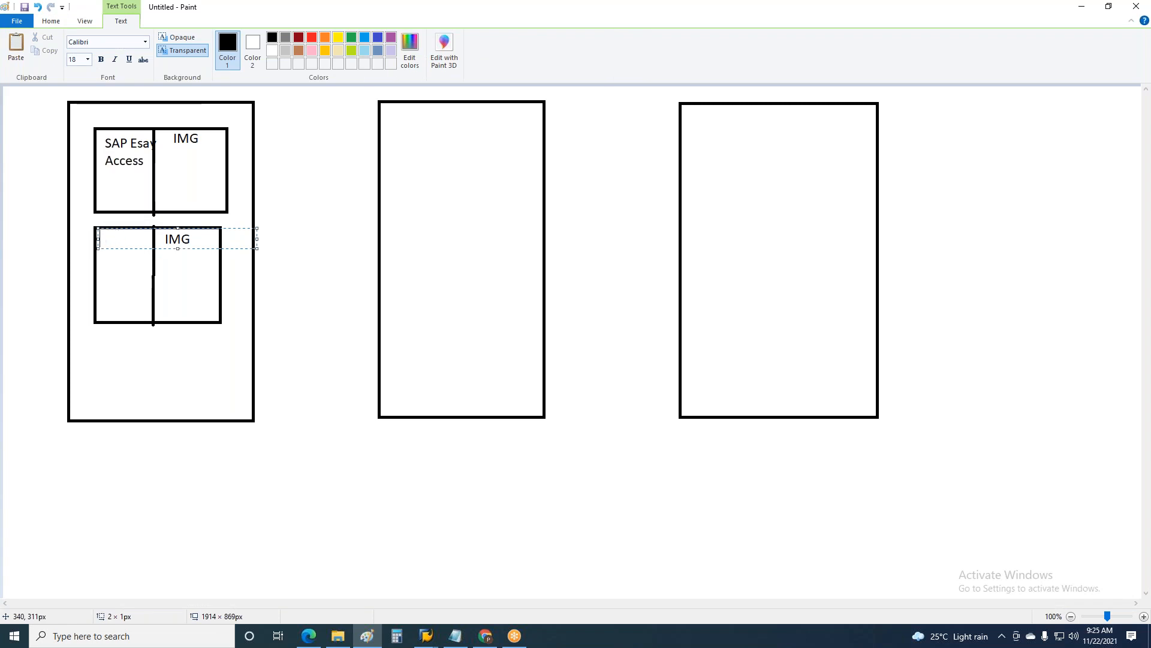
{"action": "type", "text": "SAP Easy"}
{"action": "key", "text": "Return"}
{"action": "type", "text": "Ac"}
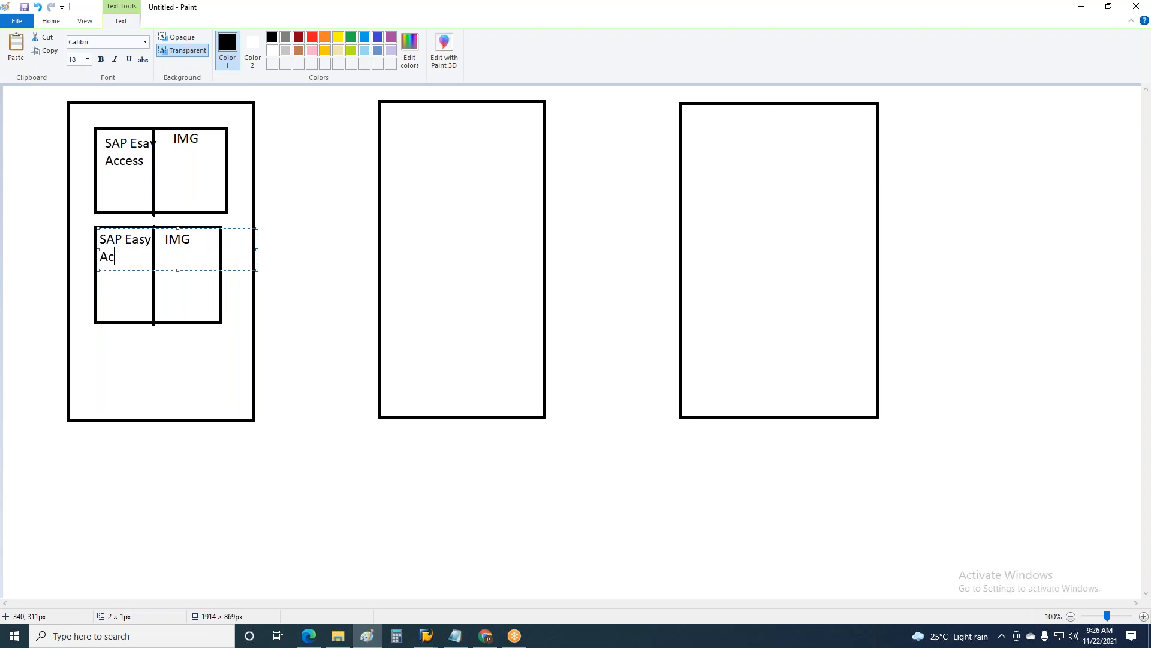
{"action": "type", "text": "cess"}
{"action": "left_click", "coordinate": [282, 221]}
Step: Fill the IMG half of the lower inner box with light lavender
{"action": "left_click", "coordinate": [473, 41]}
{"action": "left_click", "coordinate": [551, 48]}
{"action": "left_click", "coordinate": [576, 50]}
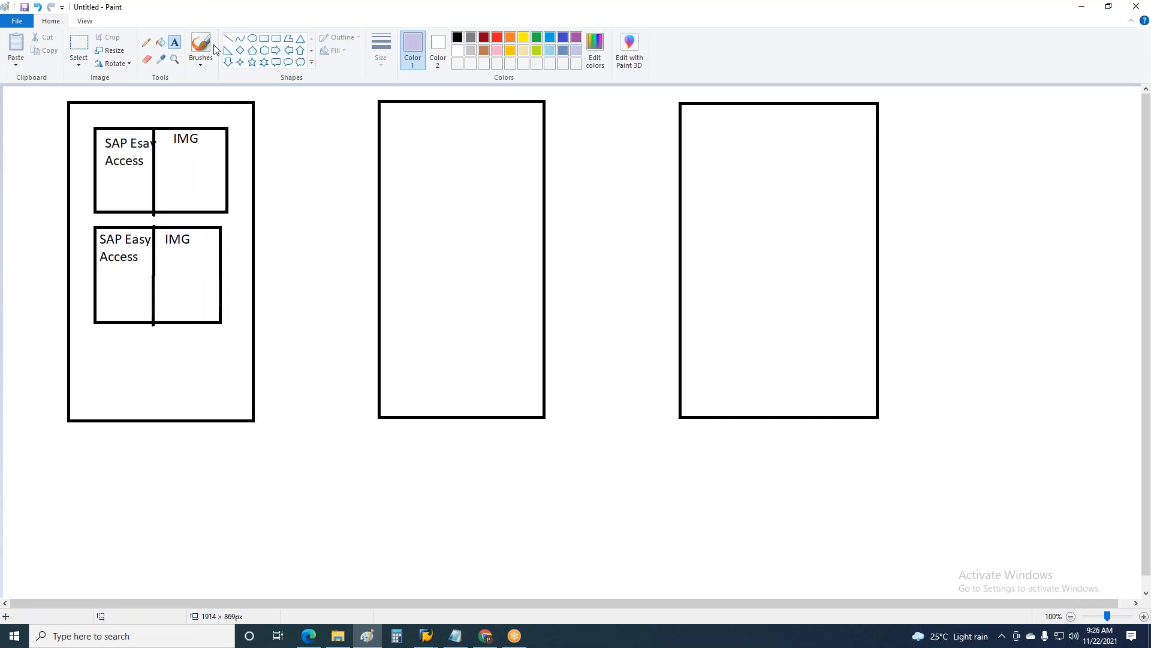
{"action": "left_click", "coordinate": [160, 42]}
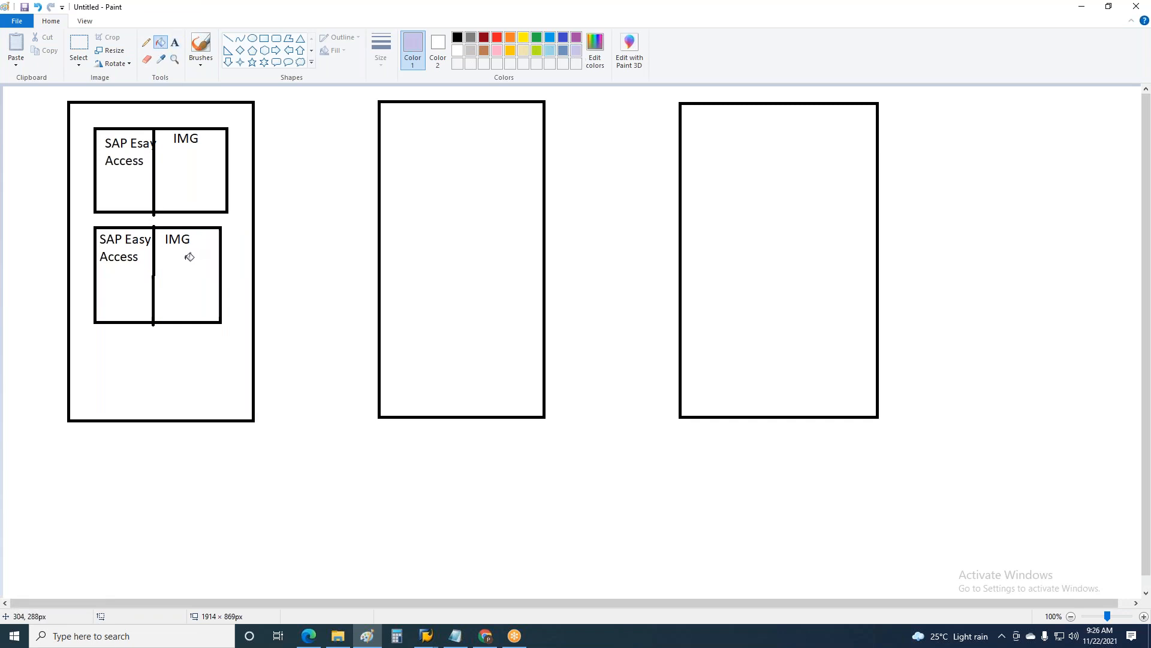
{"action": "left_click", "coordinate": [190, 257]}
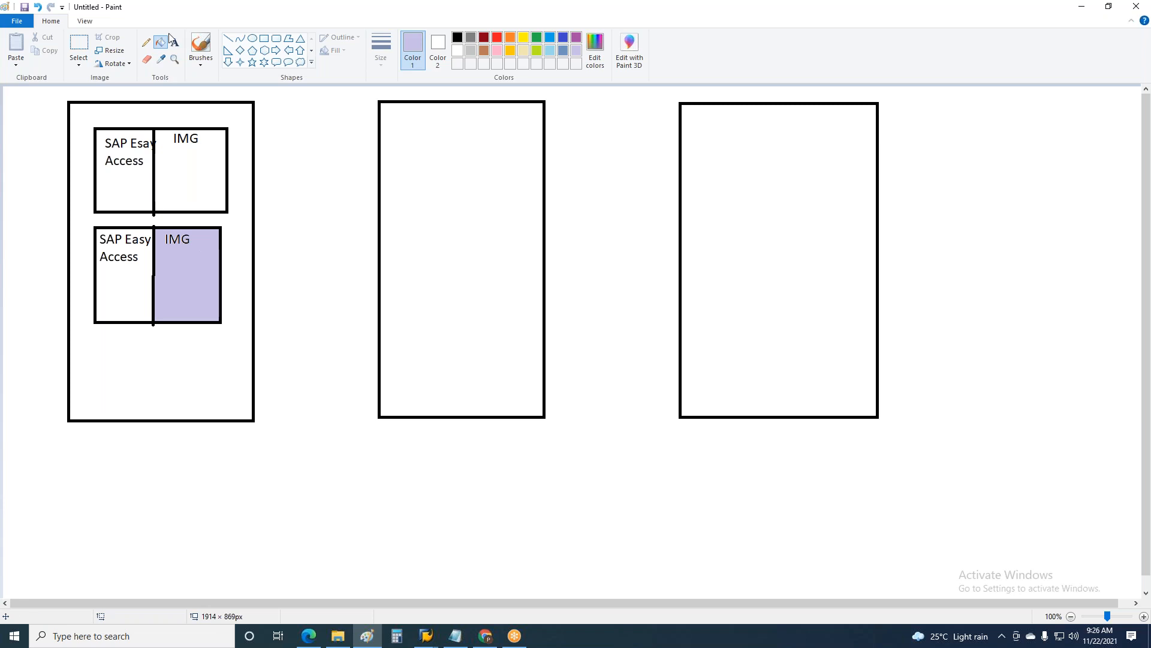
Step: Copy the lower inner box with its labels and place two copies stacked inside the second tall rectangle
{"action": "left_click", "coordinate": [80, 46]}
{"action": "left_click_drag", "start_coordinate": [86, 220], "coordinate": [235, 333]}
{"action": "key", "text": "ctrl+c"}
{"action": "key", "text": "ctrl+v"}
{"action": "left_click_drag", "start_coordinate": [96, 146], "coordinate": [434, 180]}
{"action": "key", "text": "ctrl+v"}
{"action": "left_click_drag", "start_coordinate": [90, 147], "coordinate": [447, 265]}
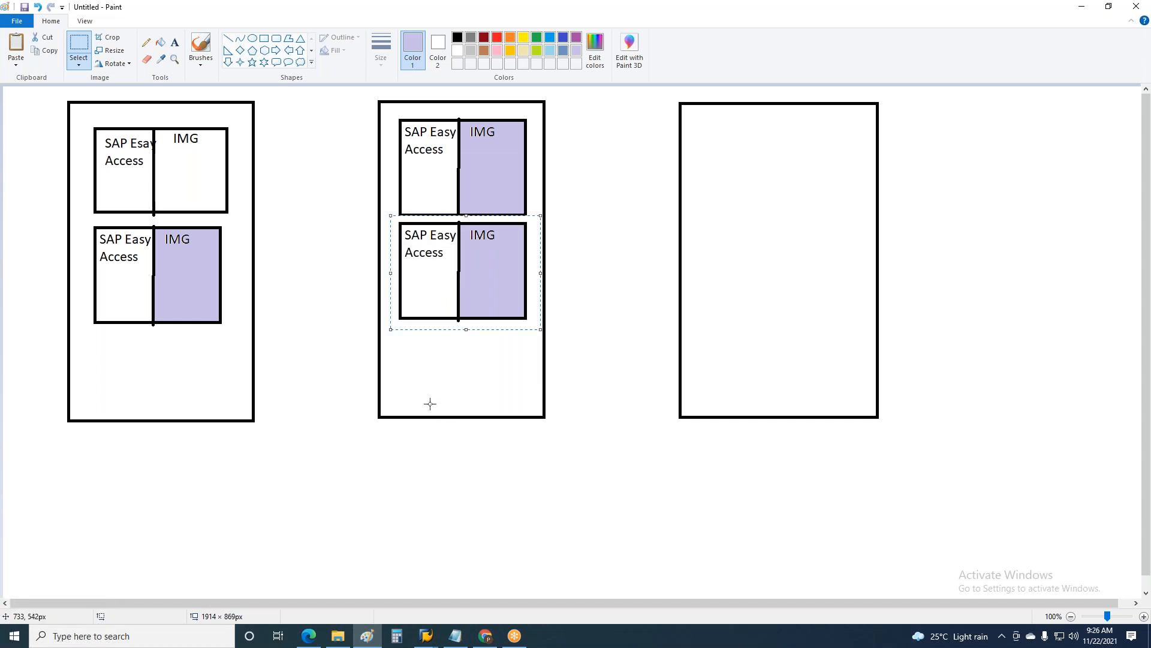
Step: Paste a third copy of the labelled box low in the second tall rectangle and two stacked copies inside the third rectangle
{"action": "key", "text": "ctrl+v"}
{"action": "left_click_drag", "start_coordinate": [140, 193], "coordinate": [433, 357]}
{"action": "key", "text": "ctrl+v"}
{"action": "left_click_drag", "start_coordinate": [69, 119], "coordinate": [764, 139]}
{"action": "key", "text": "ctrl+v"}
{"action": "left_click_drag", "start_coordinate": [105, 148], "coordinate": [740, 291]}
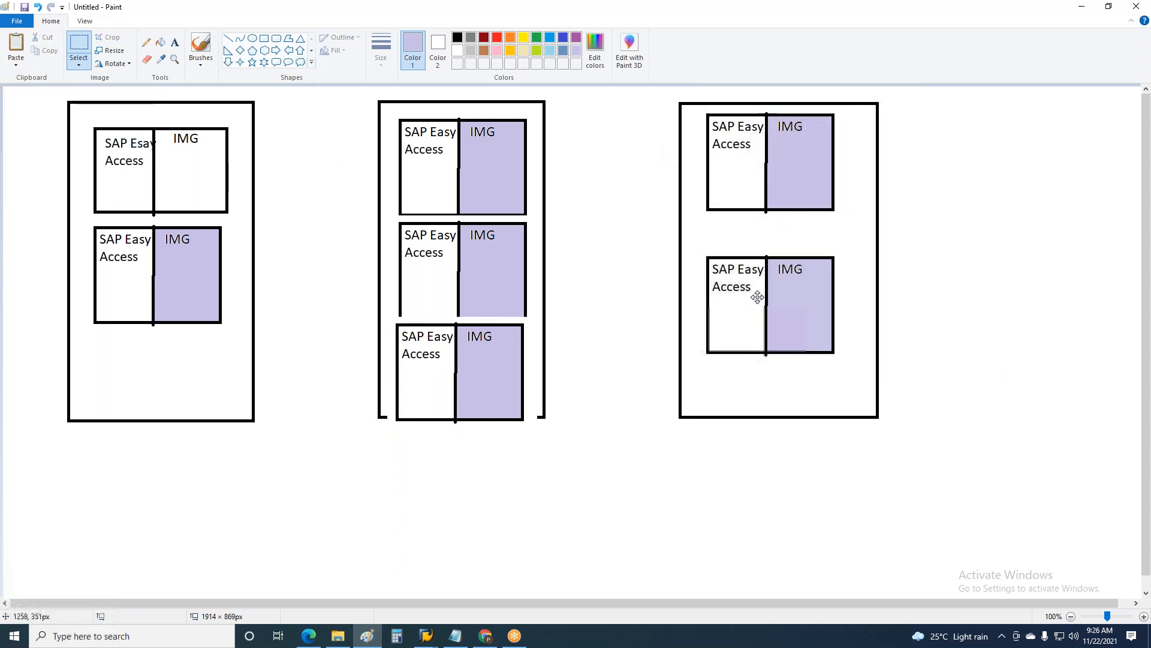
{"action": "left_click", "coordinate": [1133, 211]}
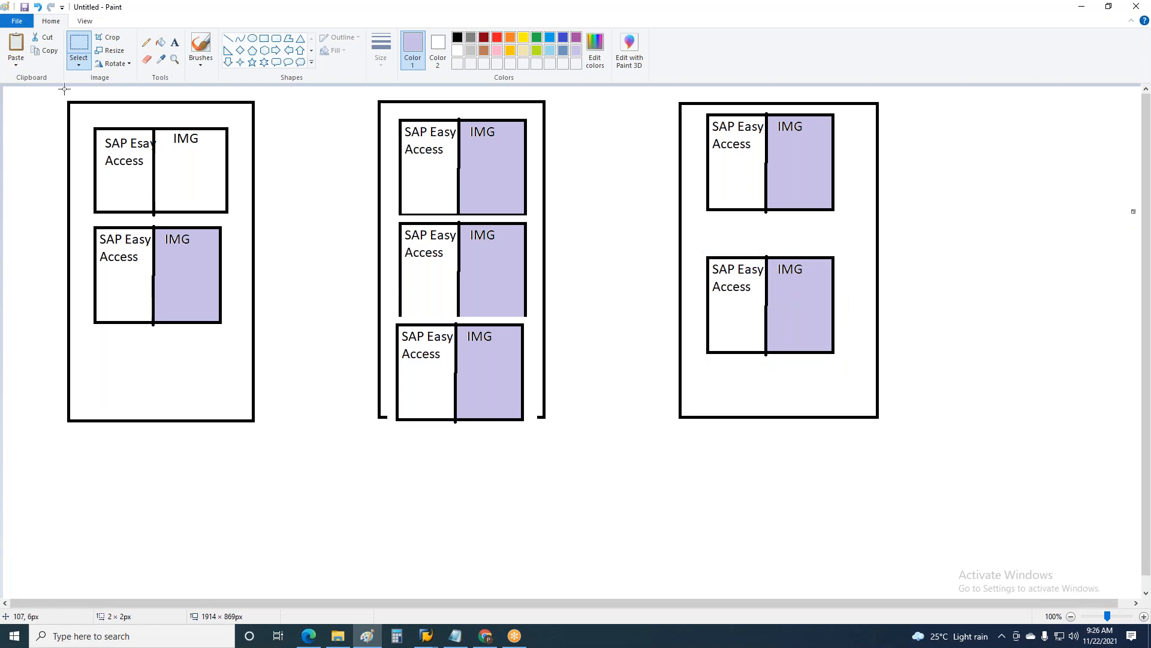
Step: Add the title "Devlolopement" in black above the first tall rectangle
{"action": "left_click", "coordinate": [174, 42]}
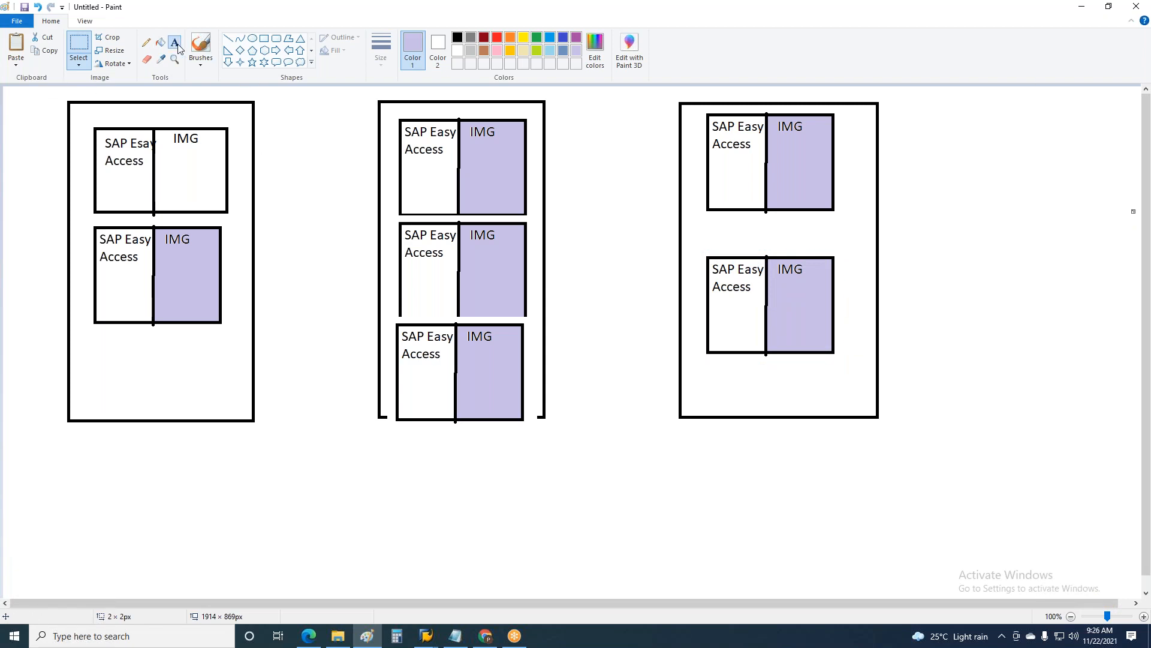
{"action": "left_click", "coordinate": [102, 86]}
{"action": "type", "text": "Dev"}
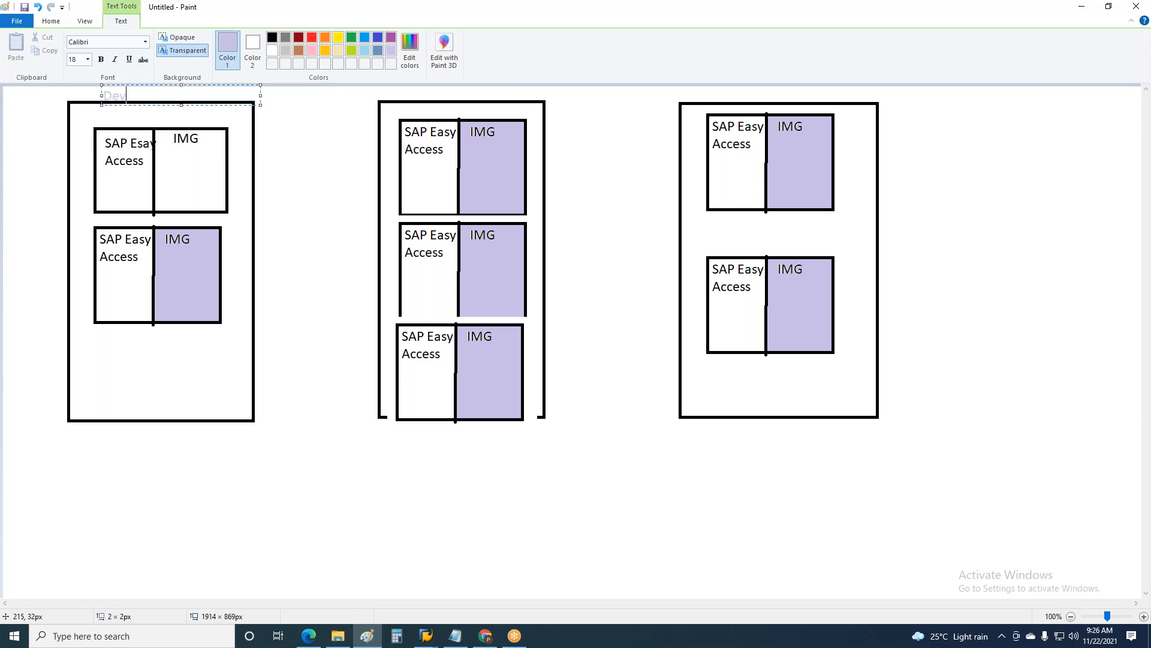
{"action": "type", "text": "lolopement"}
{"action": "key", "text": "ctrl+a"}
{"action": "left_click", "coordinate": [272, 37]}
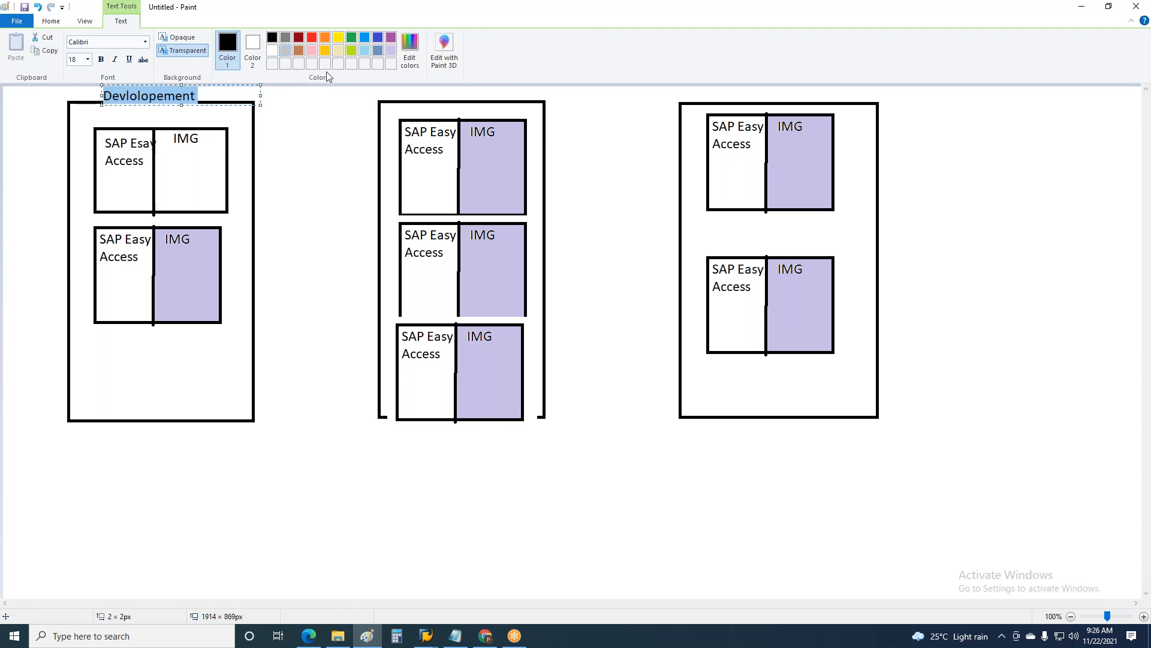
Step: Add the title "Quality" above the second tall rectangle
{"action": "left_click", "coordinate": [431, 94]}
{"action": "left_click", "coordinate": [429, 92]}
{"action": "type", "text": "Quality"}
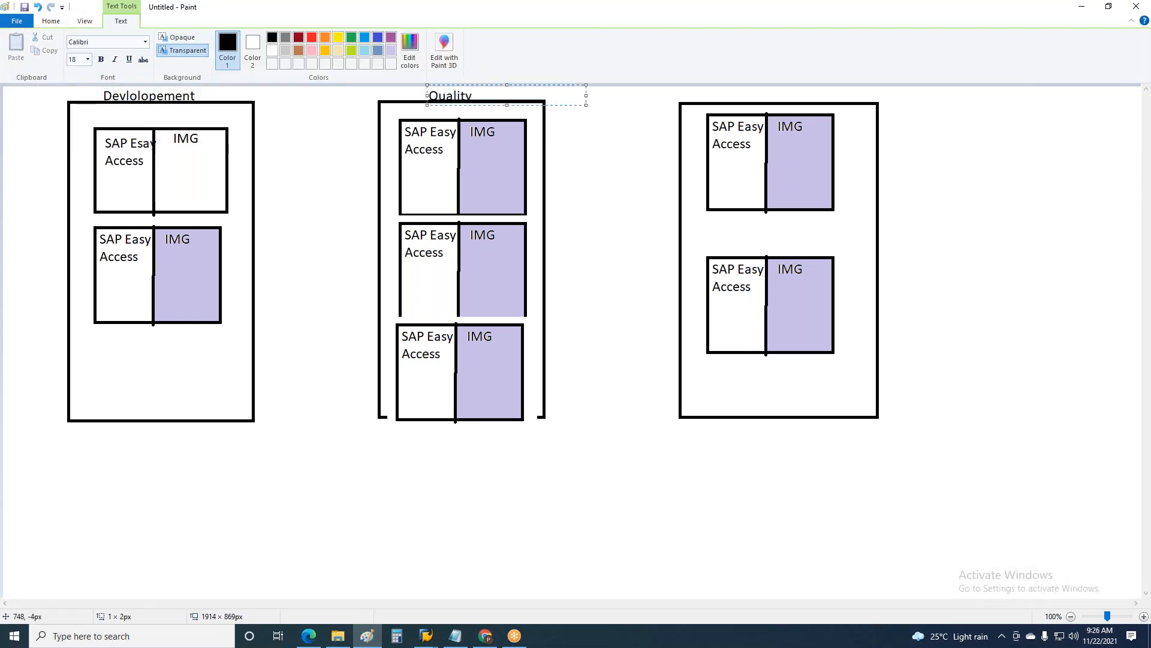
Step: Add the title "Prod" above the third tall rectangle
{"action": "left_click", "coordinate": [748, 94]}
{"action": "left_click", "coordinate": [747, 94]}
{"action": "type", "text": "Prod"}
{"action": "left_click", "coordinate": [607, 271]}
{"action": "left_click", "coordinate": [606, 271]}
{"action": "left_click", "coordinate": [612, 442]}
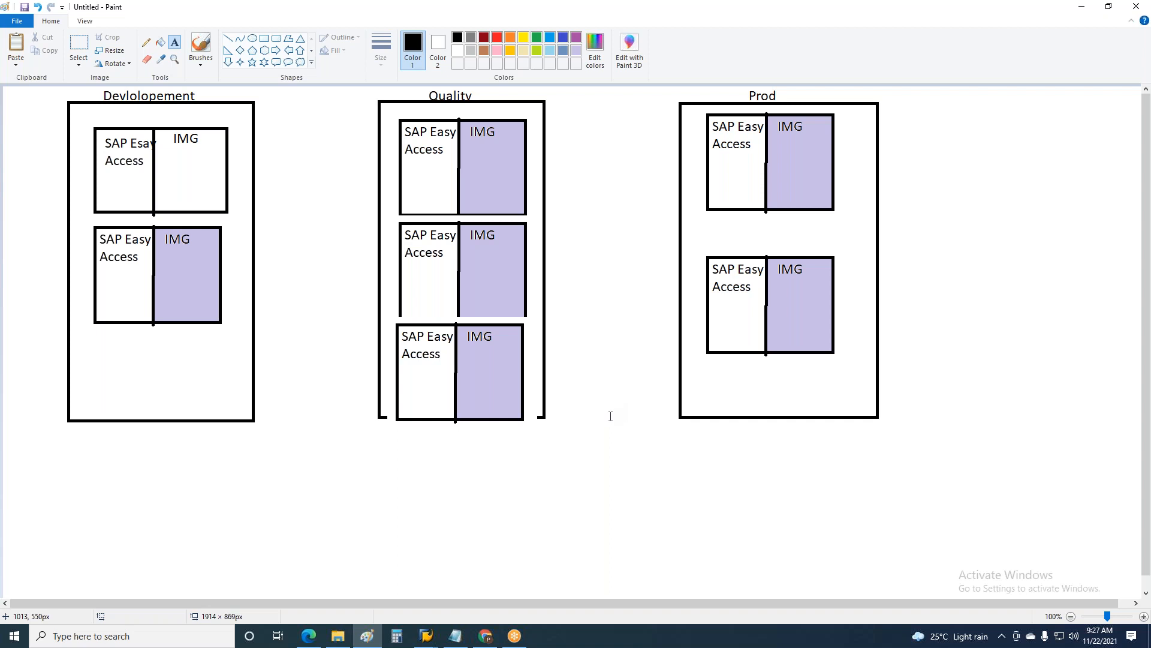
Step: Caption the first rectangle's upper box "100- Dev or Golden Client", fitted inside the outline, and its lower box "Unit"
{"action": "left_click", "coordinate": [102, 109]}
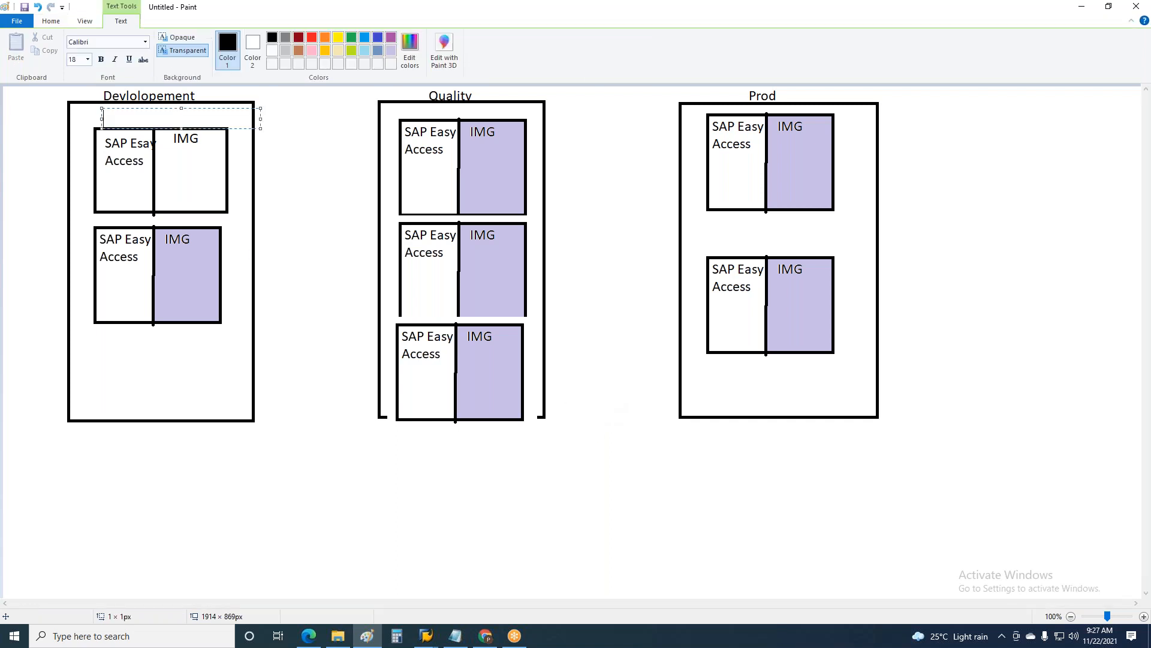
{"action": "type", "text": "100"}
{"action": "type", "text": "- Dev or Golden Client"}
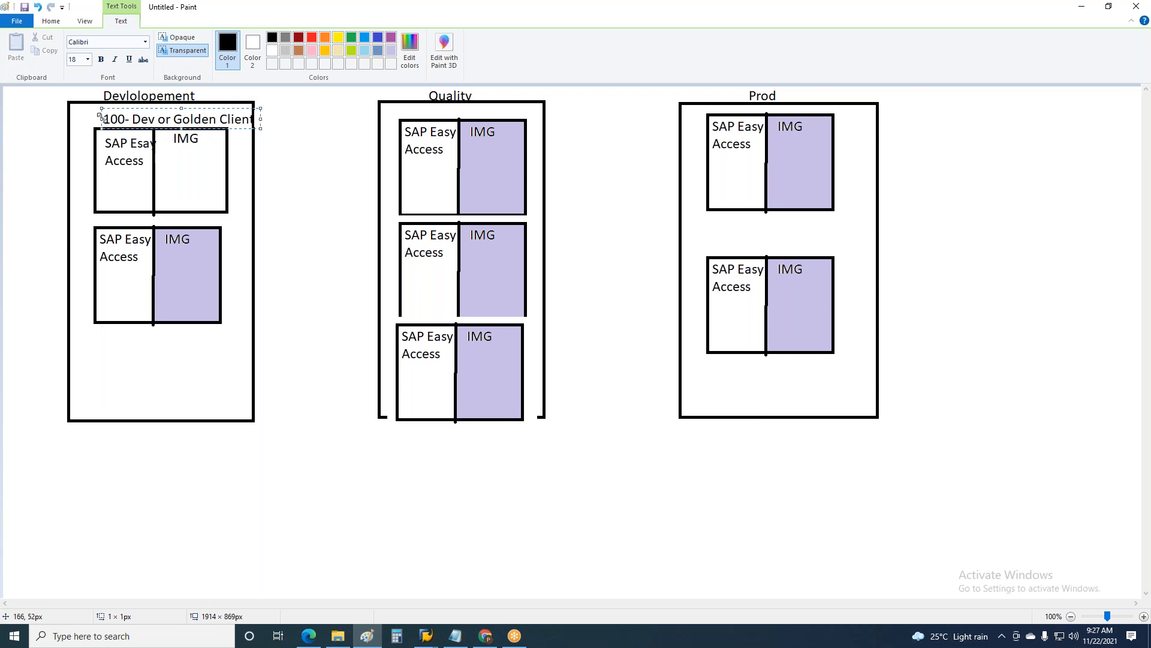
{"action": "left_click_drag", "start_coordinate": [100, 114], "coordinate": [83, 115]}
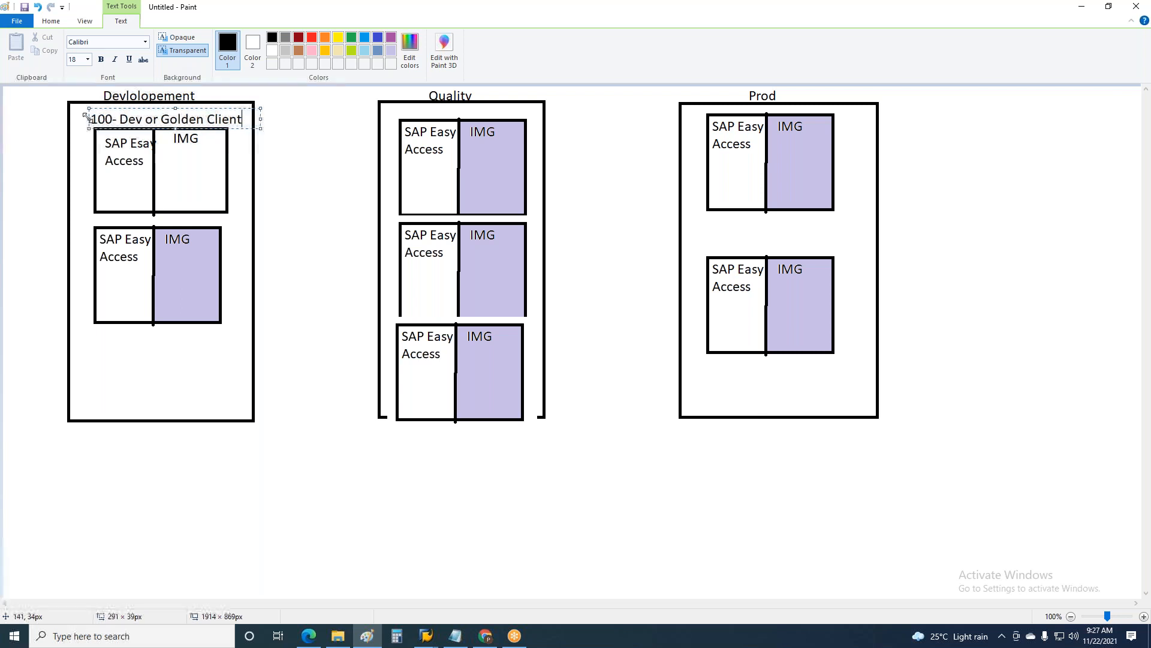
{"action": "left_click", "coordinate": [277, 232]}
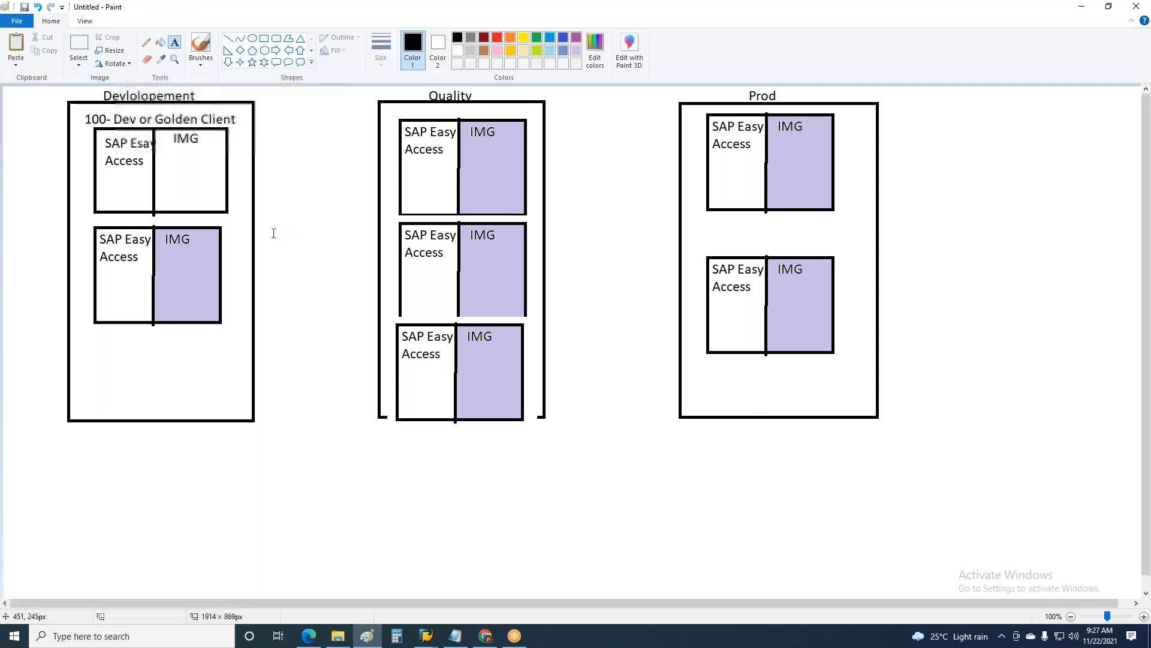
{"action": "left_click", "coordinate": [159, 324]}
{"action": "type", "text": "Unit"}
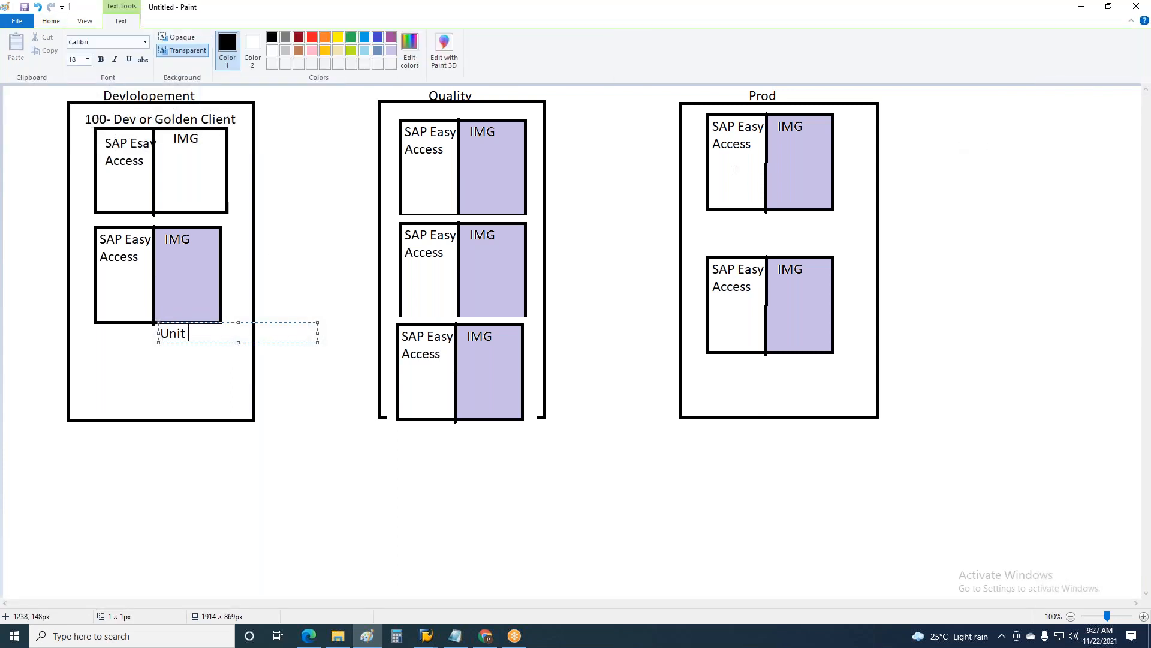
Step: Caption the three boxes of the Quality rectangle, from upper to lower, "Training", "UAT/CAT" and "Parellel"
{"action": "left_click", "coordinate": [471, 113]}
{"action": "type", "text": "Training"}
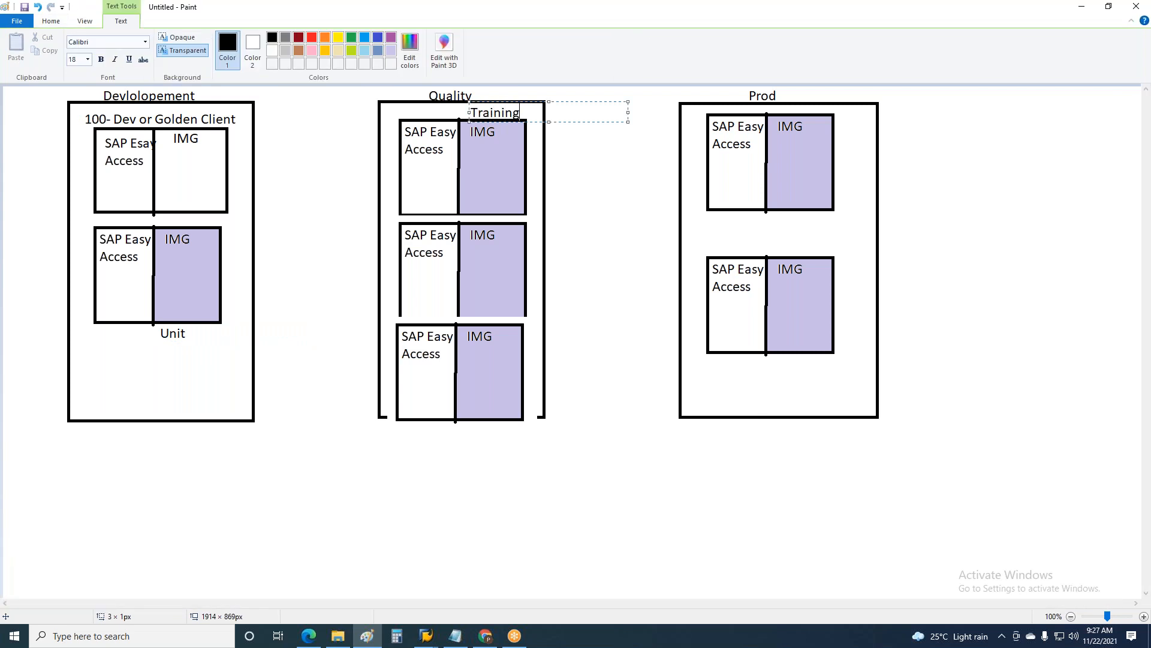
{"action": "left_click", "coordinate": [503, 248]}
{"action": "left_click", "coordinate": [502, 238]}
{"action": "type", "text": "UATY"}
{"action": "key", "text": "BackSpace"}
{"action": "type", "text": "/CAT"}
{"action": "left_click", "coordinate": [511, 340]}
{"action": "type", "text": "Parellel"}
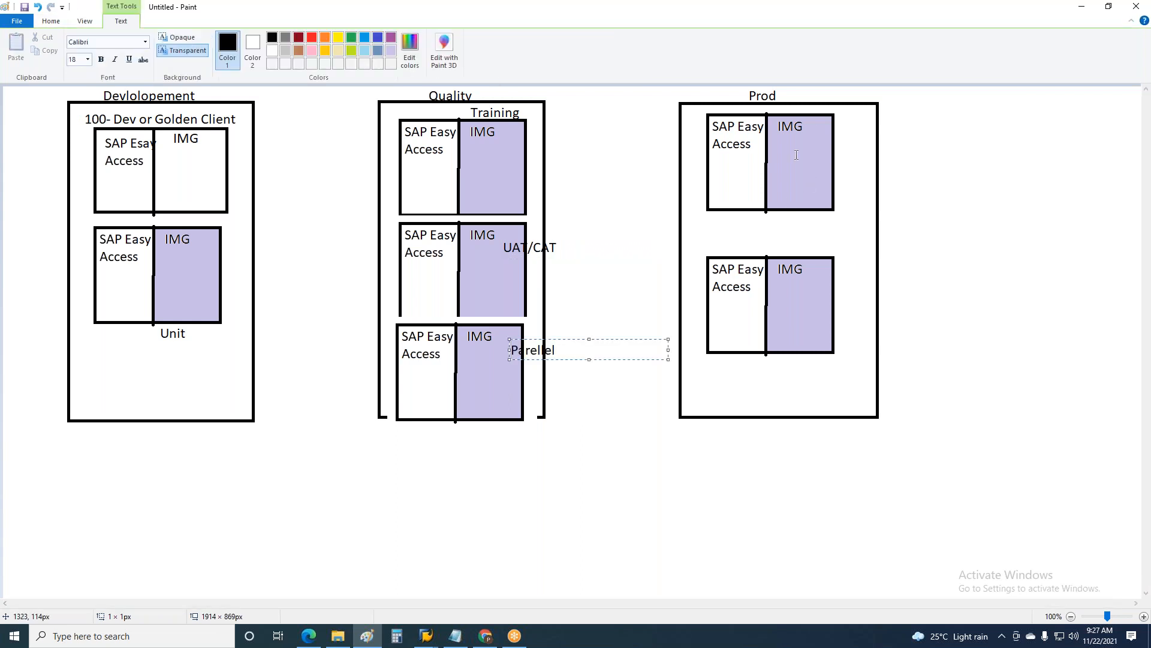
Step: Caption the upper box of the Prod rectangle "Prod" and the lower one "Prod Backup"
{"action": "left_click", "coordinate": [828, 130]}
{"action": "type", "text": "Prod"}
{"action": "left_click", "coordinate": [821, 273]}
{"action": "left_click", "coordinate": [821, 273]}
{"action": "type", "text": "Prod Backup"}
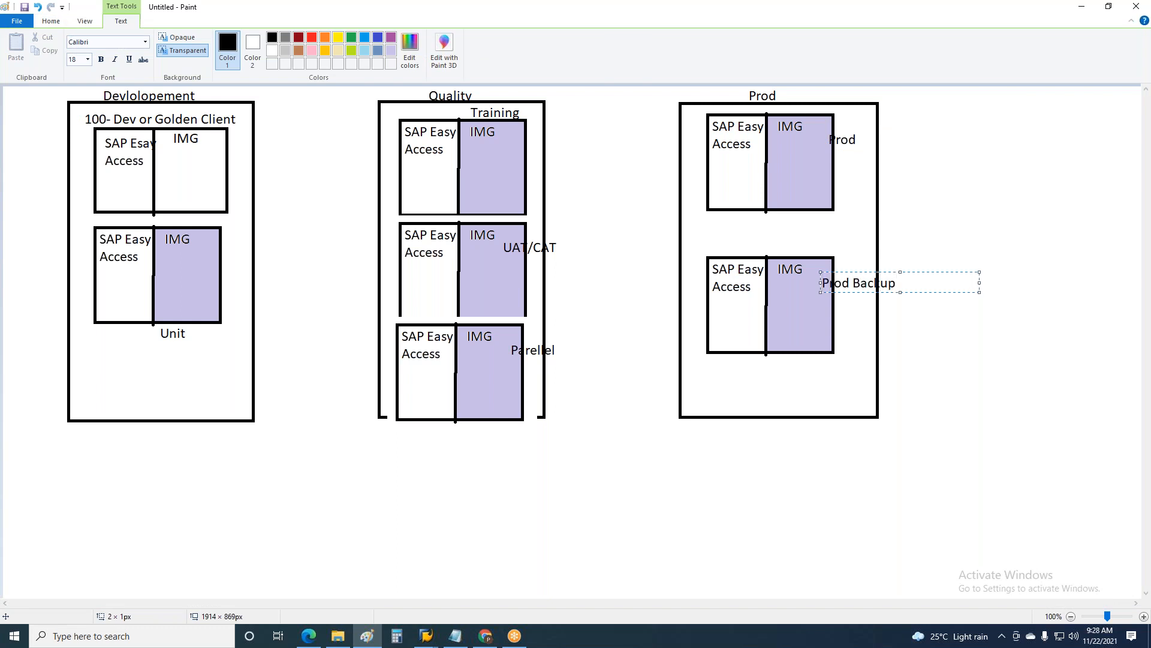
{"action": "left_click", "coordinate": [1093, 376]}
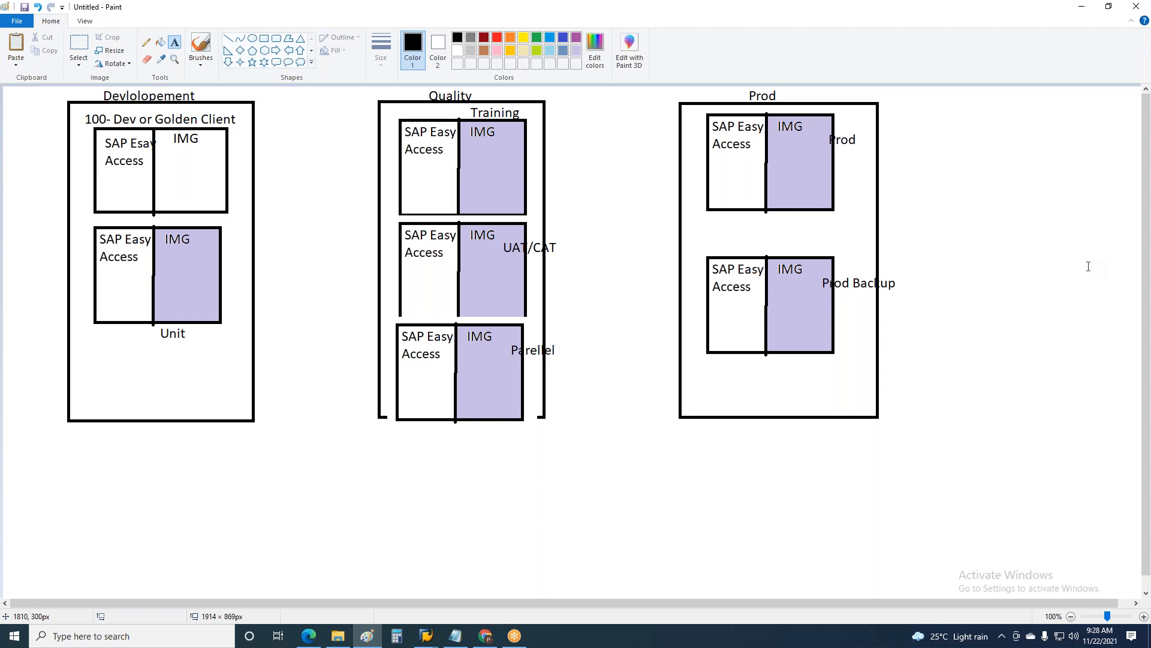
Step: Switch to the open SAP Easy Access session and end it with a command
{"action": "left_click", "coordinate": [426, 638]}
{"action": "left_click", "coordinate": [359, 581]}
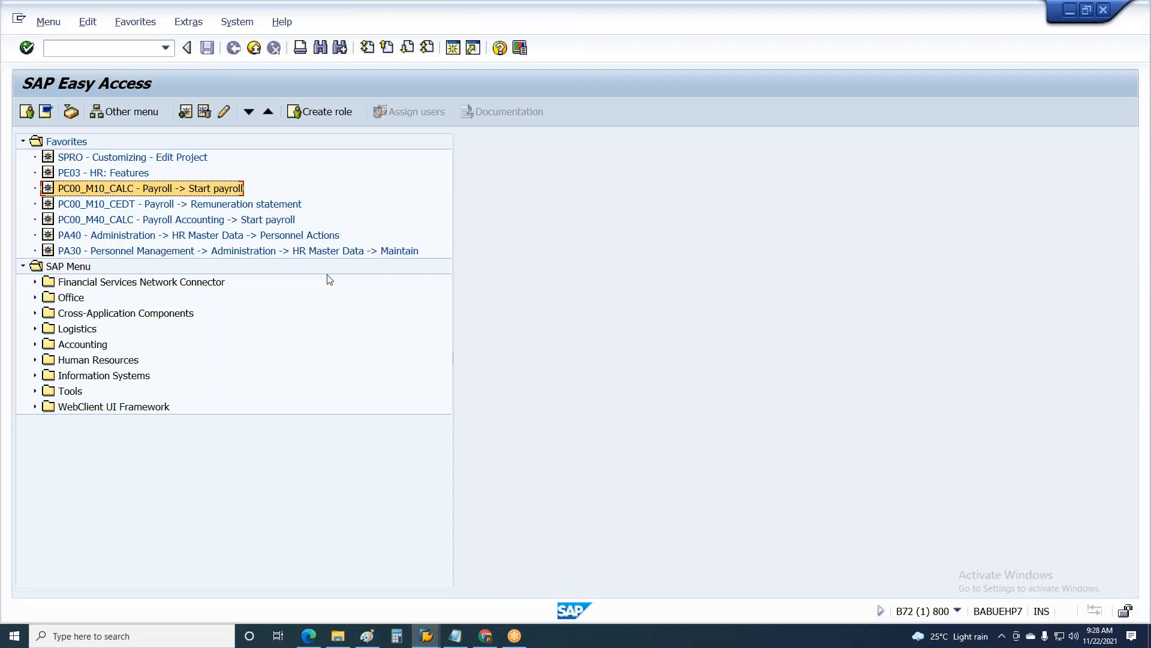
{"action": "left_click", "coordinate": [97, 42]}
{"action": "type", "text": "/nnn"}
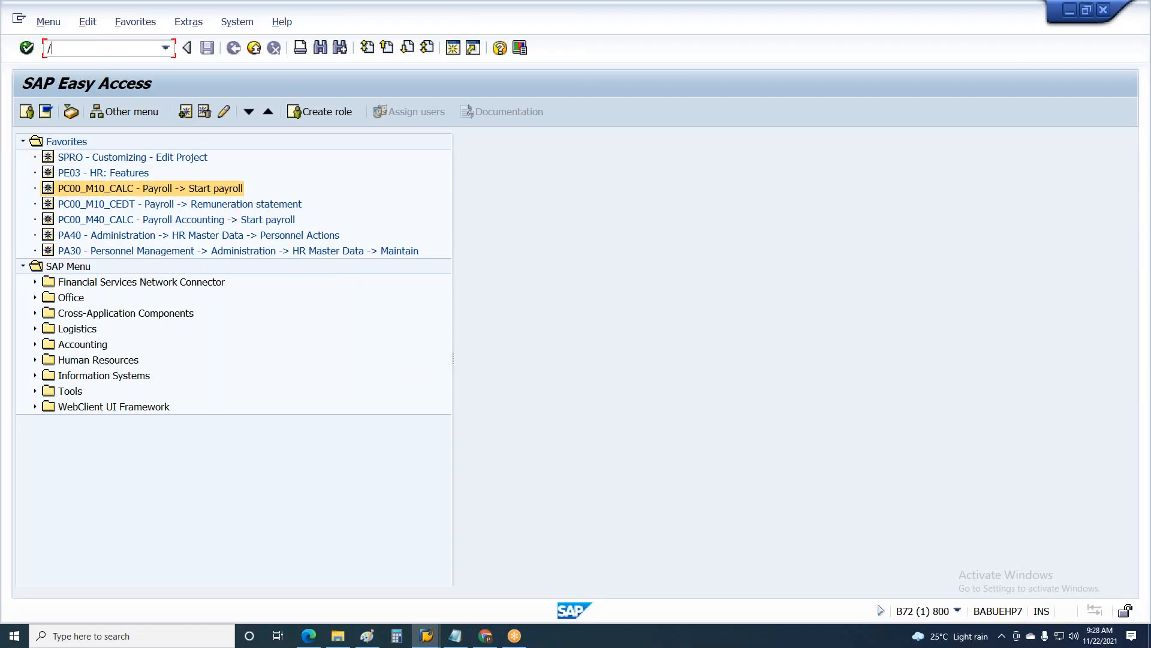
{"action": "key", "text": "alt+Tab"}
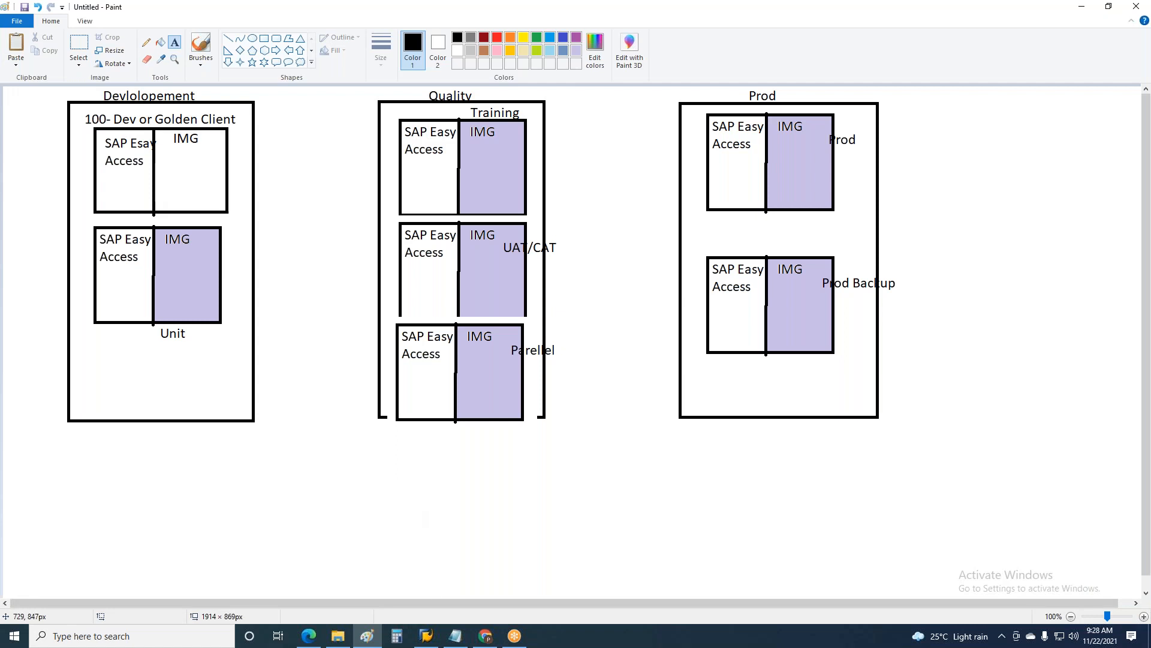
Step: Open the Ebyte connection from SAP Logon and log on to client 800 with the user name and account password
{"action": "left_click", "coordinate": [426, 636]}
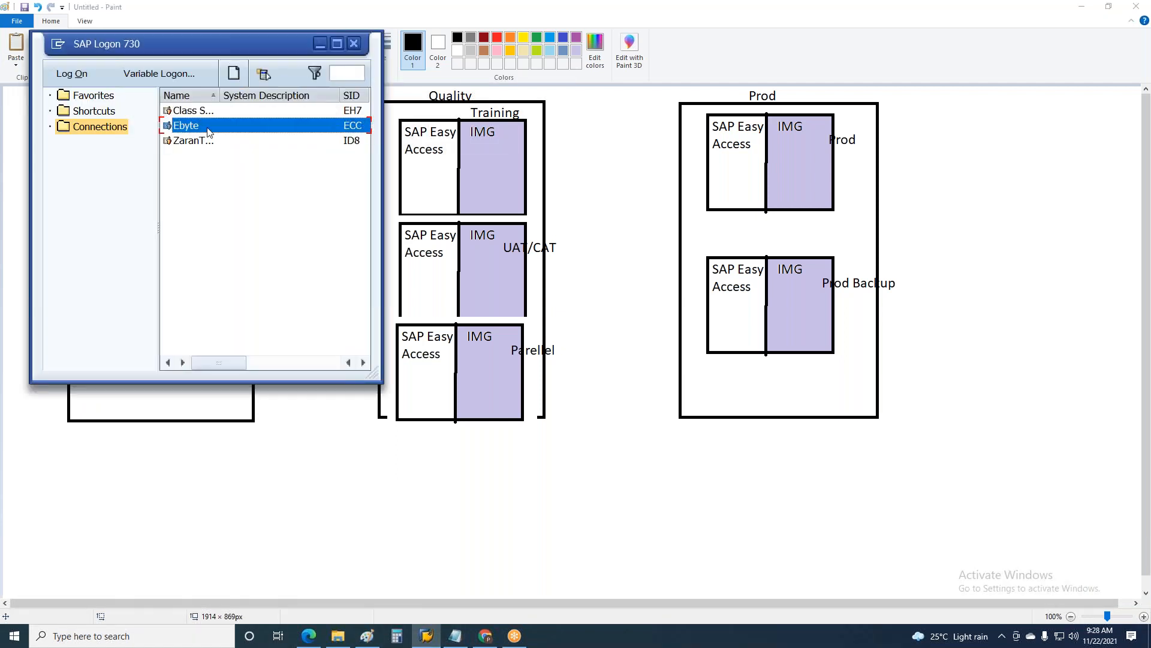
{"action": "double_click", "coordinate": [209, 131]}
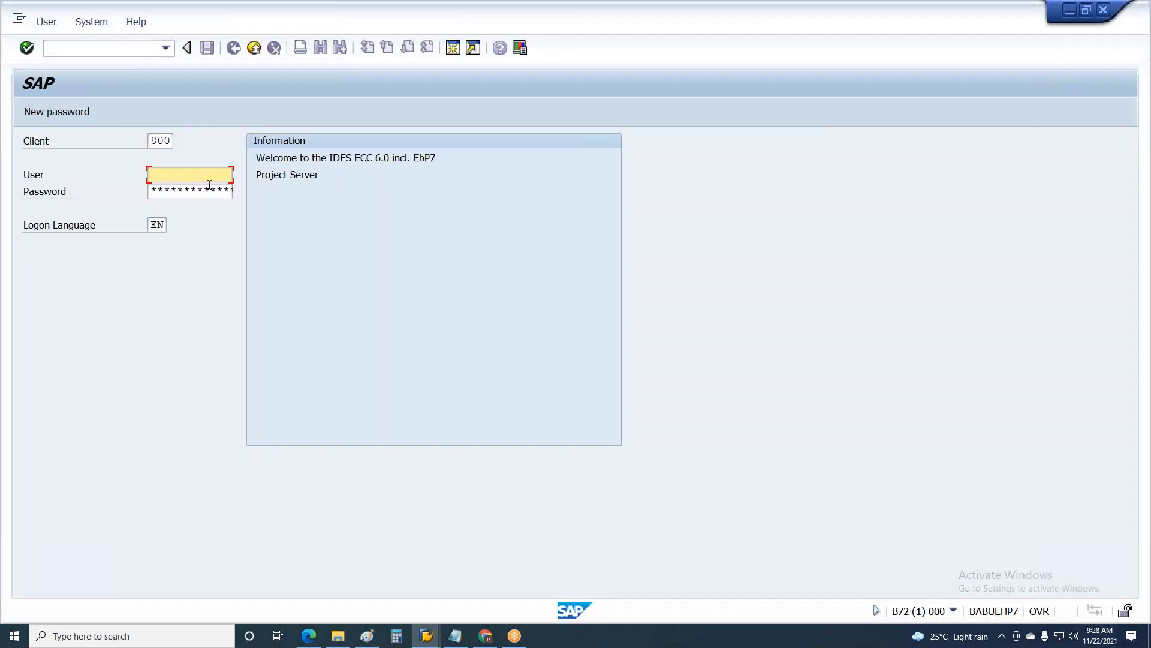
{"action": "left_click", "coordinate": [203, 177]}
{"action": "left_click", "coordinate": [185, 188]}
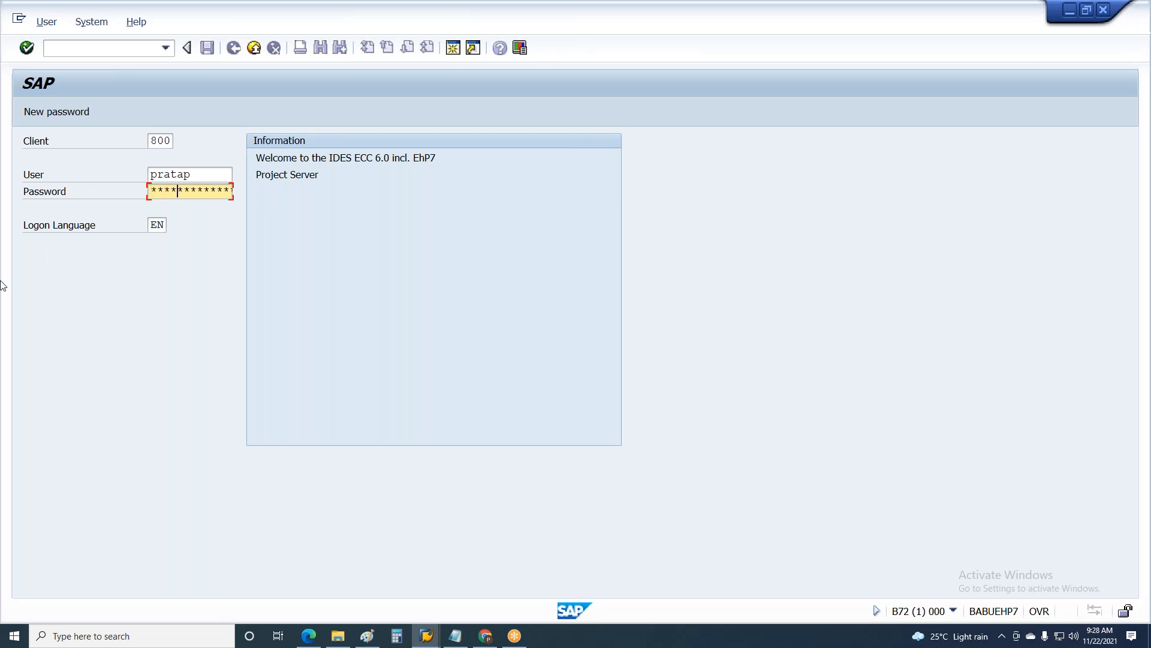
{"action": "key", "text": "Return"}
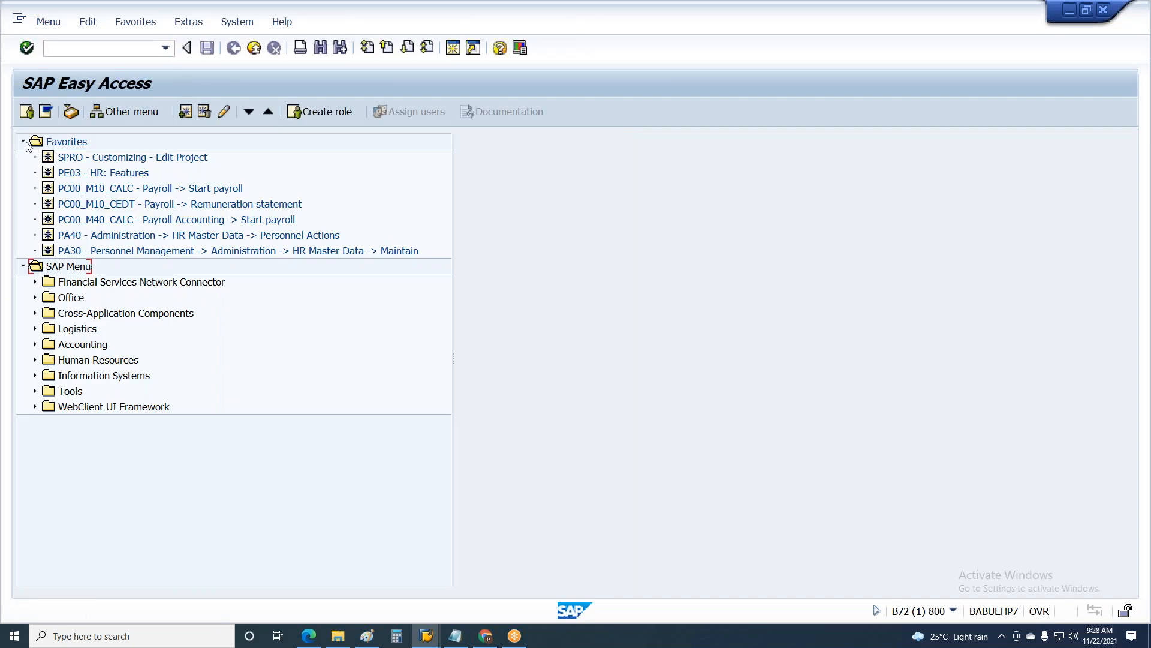
Step: Collapse the Favorites folder and open the SAP Customizing Implementation Guide through transaction SPRO
{"action": "left_click", "coordinate": [23, 142]}
{"action": "left_click", "coordinate": [61, 48]}
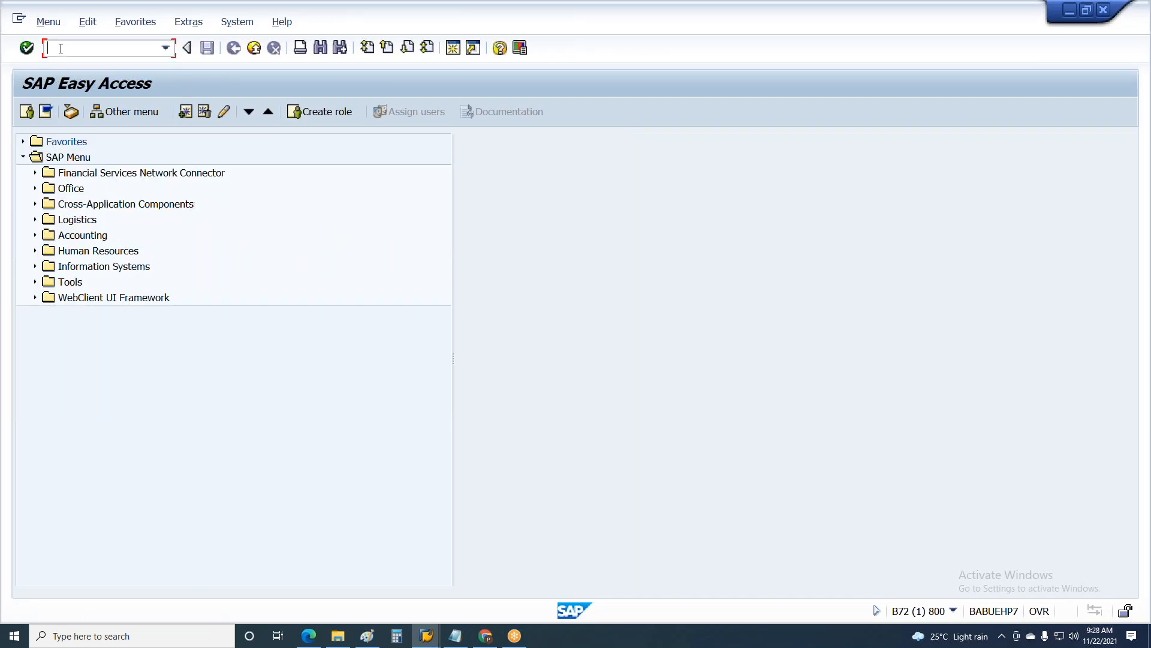
{"action": "type", "text": "SPRO"}
{"action": "key", "text": "Return"}
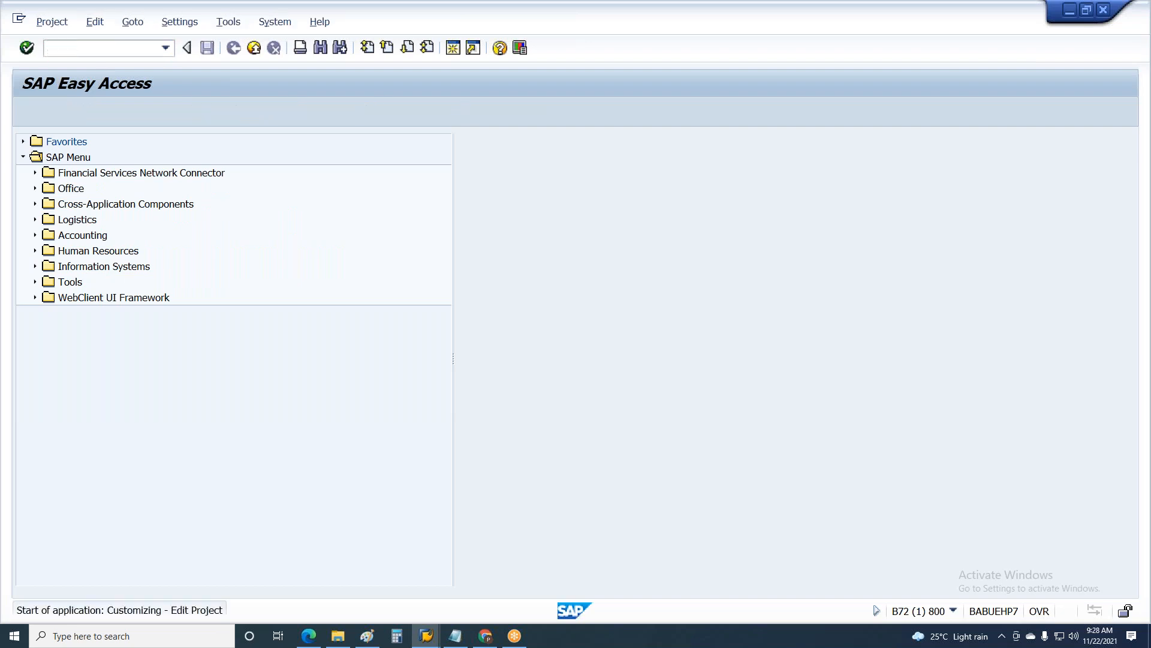
{"action": "left_click", "coordinate": [66, 116]}
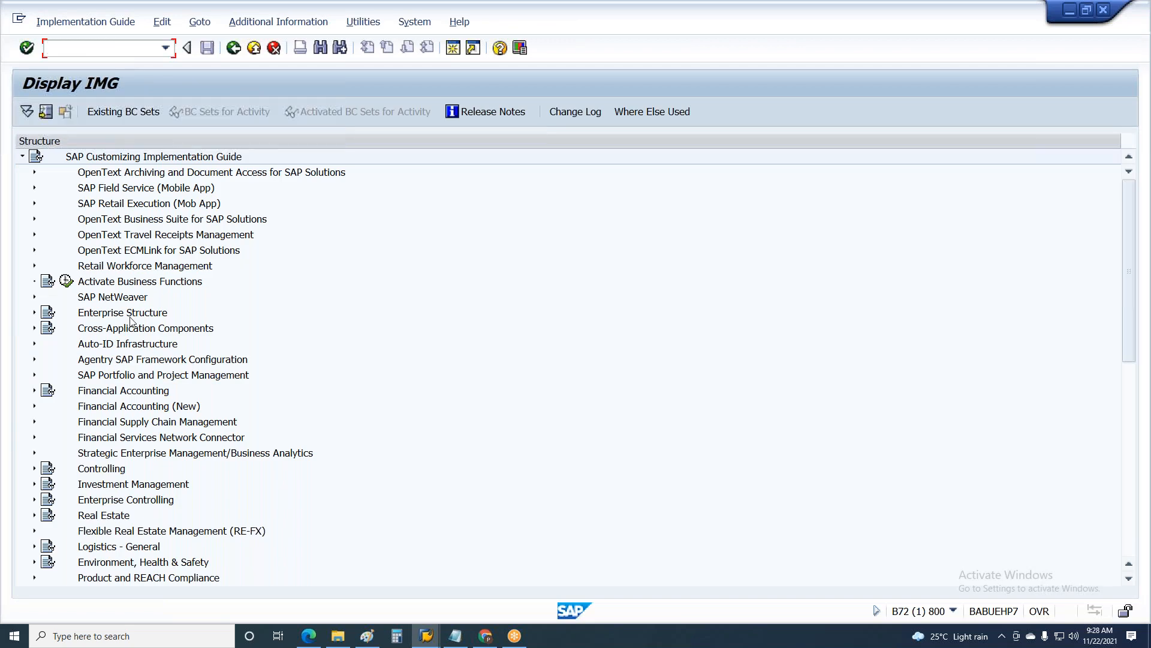
Step: Expand Enterprise Structure in the implementation guide and go to its Definition node
{"action": "left_click", "coordinate": [138, 375]}
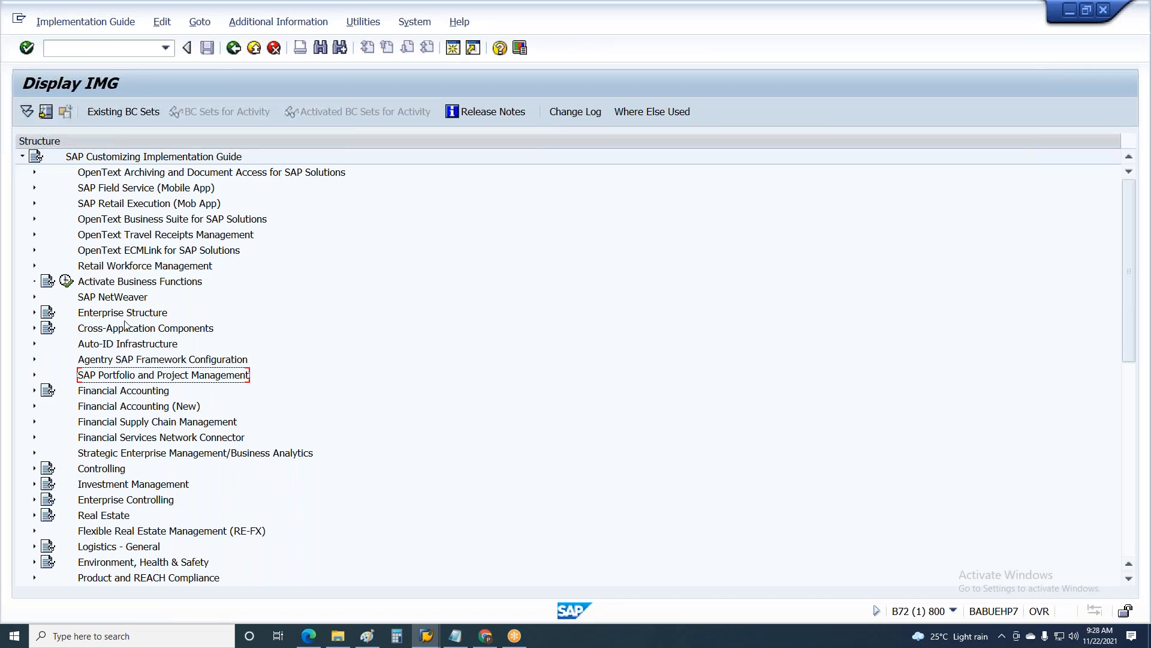
{"action": "scroll", "coordinate": [126, 325], "scroll_direction": "down", "scroll_amount": 1}
{"action": "left_click", "coordinate": [120, 298]}
{"action": "scroll", "coordinate": [120, 300], "scroll_direction": "down", "scroll_amount": 5}
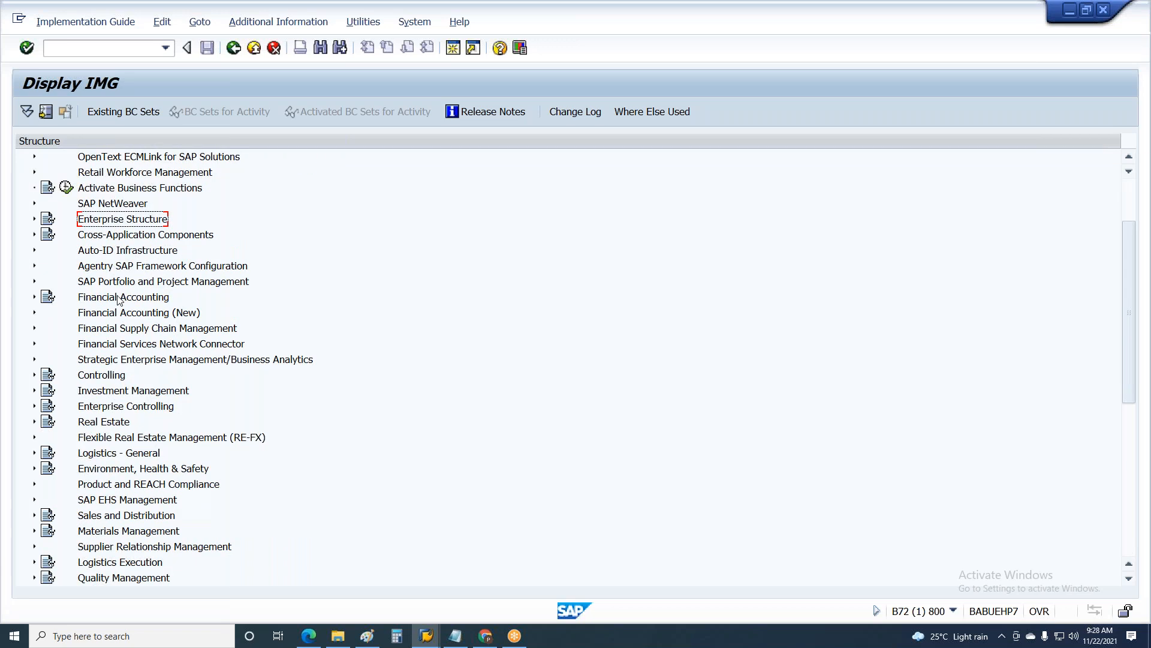
{"action": "key", "text": "Right"}
{"action": "key", "text": "Down"}
{"action": "key", "text": "Down"}
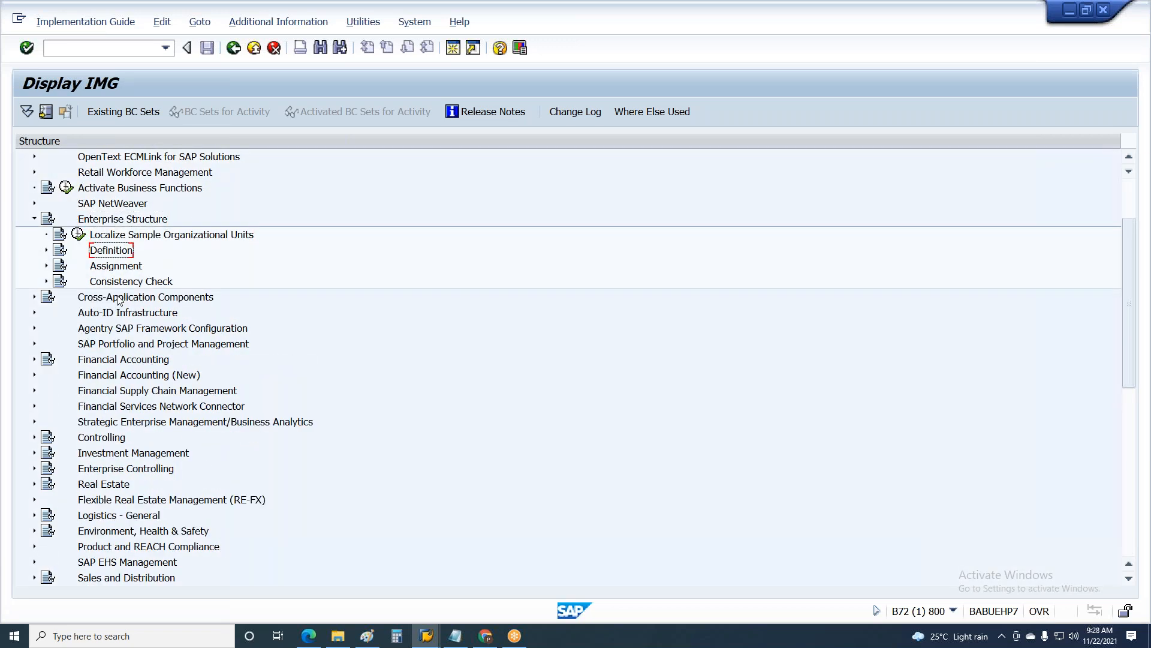
Step: Expand Definition and its Human Resources Management node, and select Personnel Areas
{"action": "key", "text": "Right"}
{"action": "key", "text": "Down"}
{"action": "key", "text": "Down"}
{"action": "key", "text": "Down"}
{"action": "key", "text": "Down"}
{"action": "key", "text": "Down"}
{"action": "key", "text": "Down"}
{"action": "key", "text": "Down"}
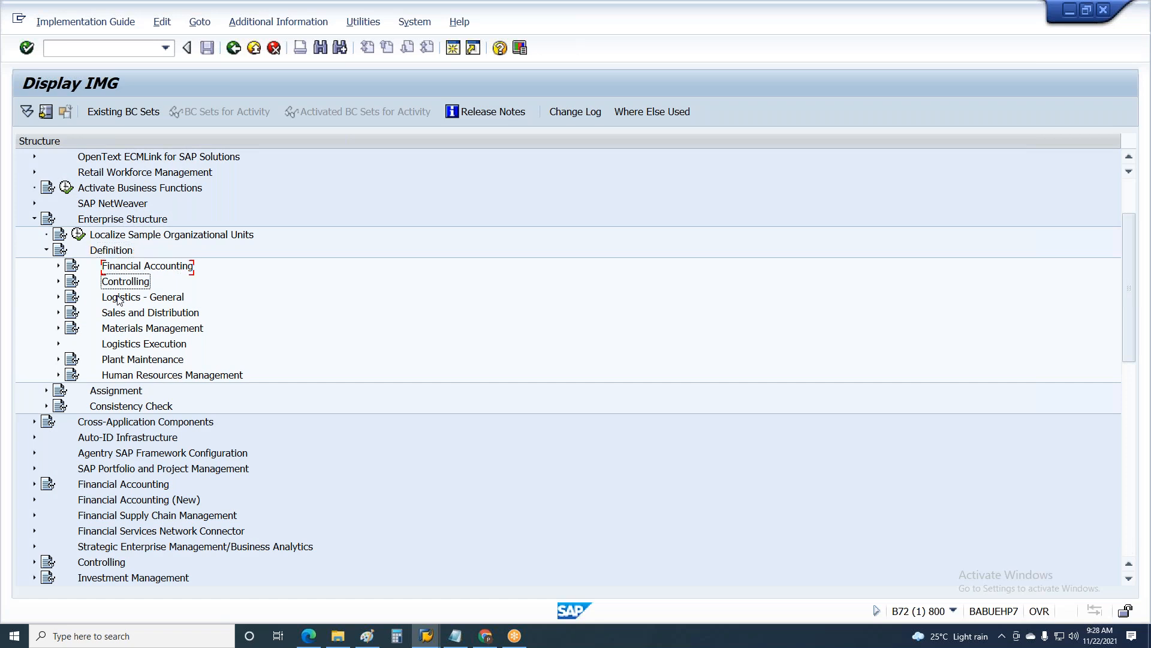
{"action": "key", "text": "Down"}
{"action": "key", "text": "Right"}
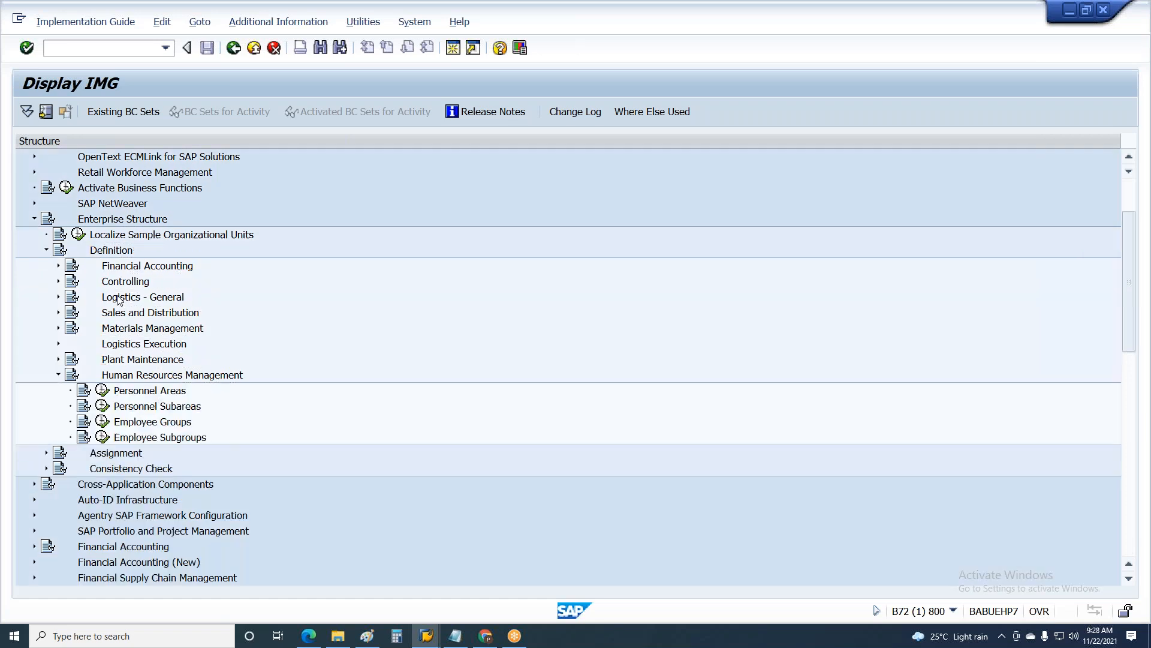
{"action": "key", "text": "Down"}
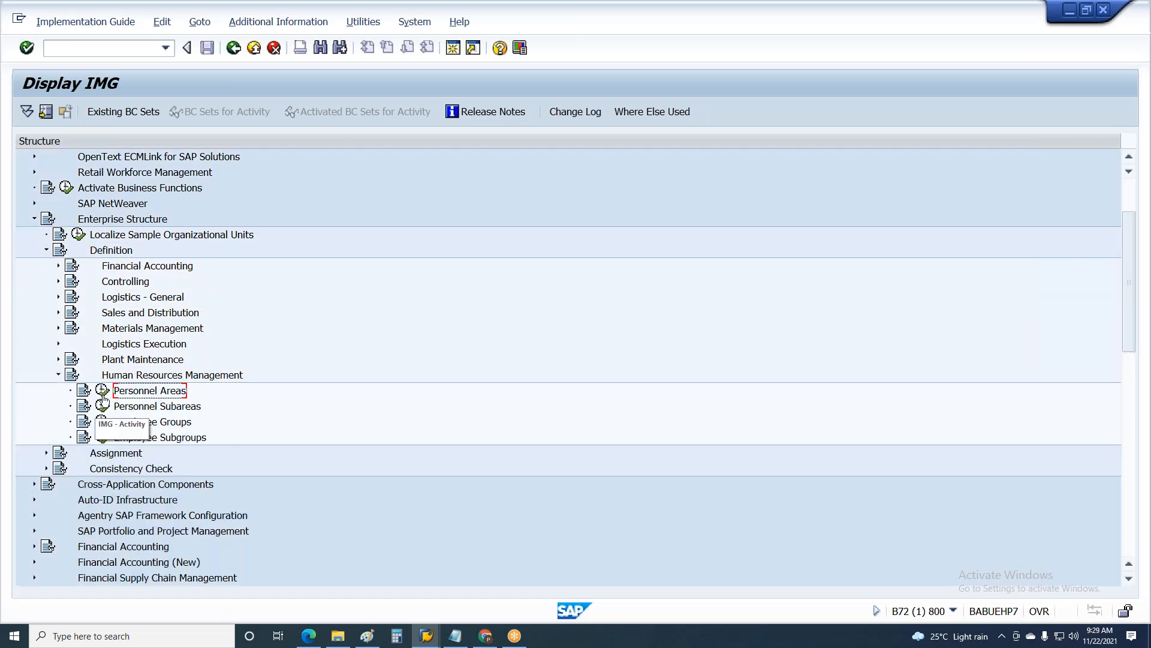
Step: Open the "Personnel areas" activity and switch its table from change to display mode
{"action": "left_click", "coordinate": [103, 391]}
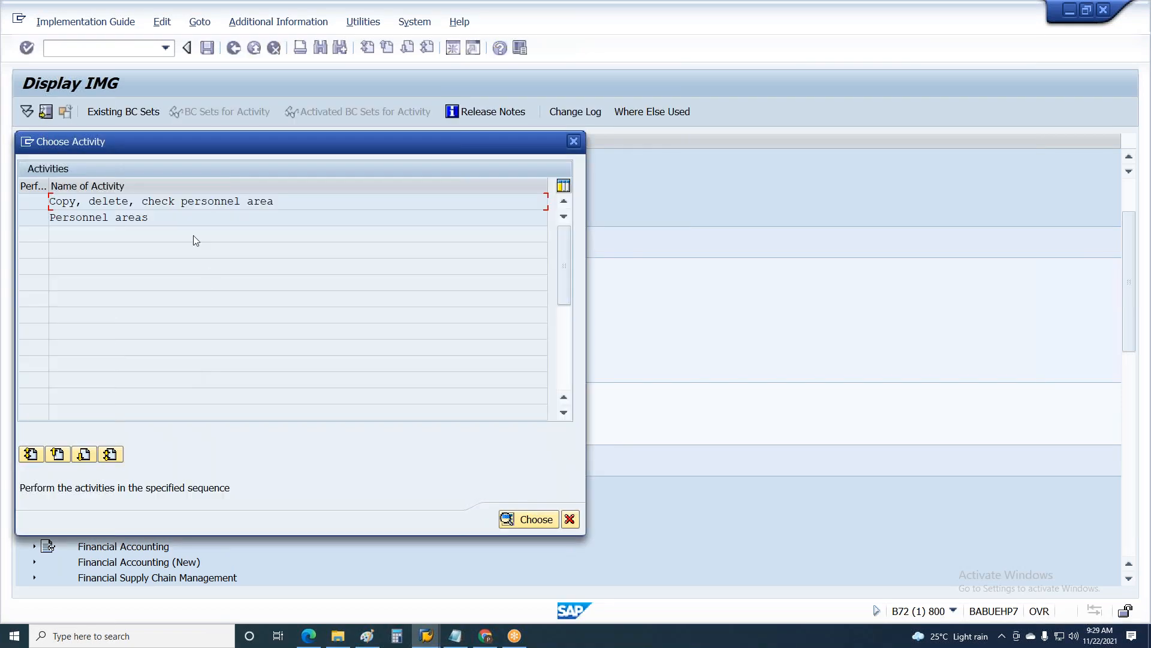
{"action": "double_click", "coordinate": [178, 214]}
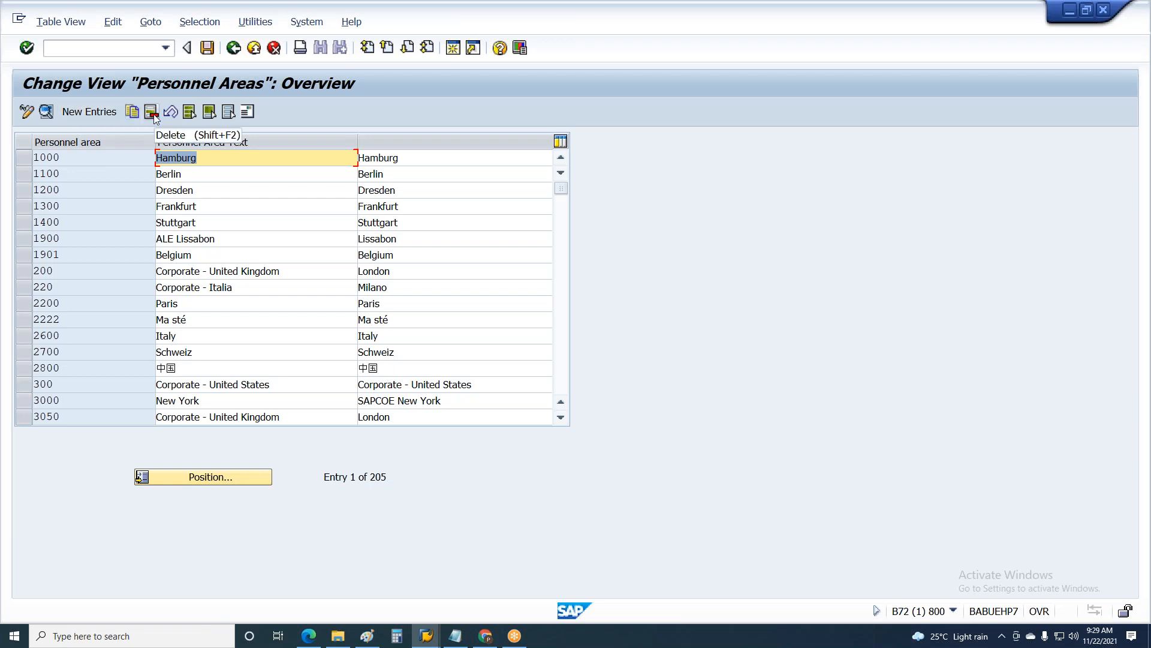
{"action": "left_click", "coordinate": [26, 112]}
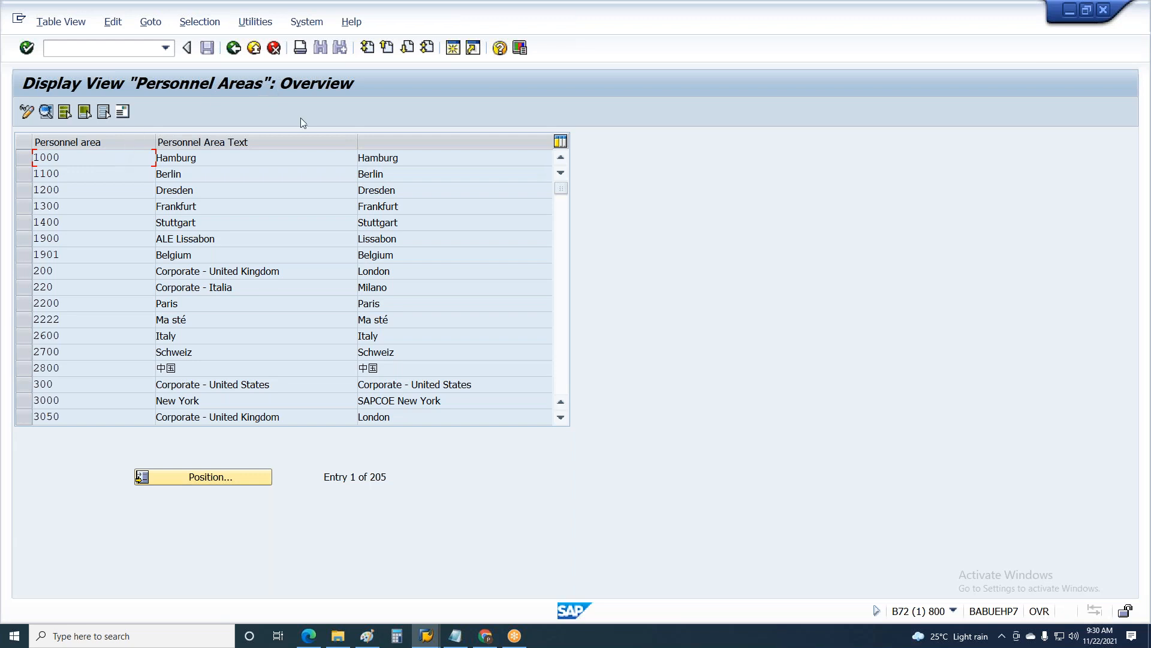
Step: Switch to Paint and draw a square about 84 × 86 px below the IMG label in the 100- Dev or Golden Client box
{"action": "left_click", "coordinate": [367, 636]}
{"action": "left_click", "coordinate": [169, 248]}
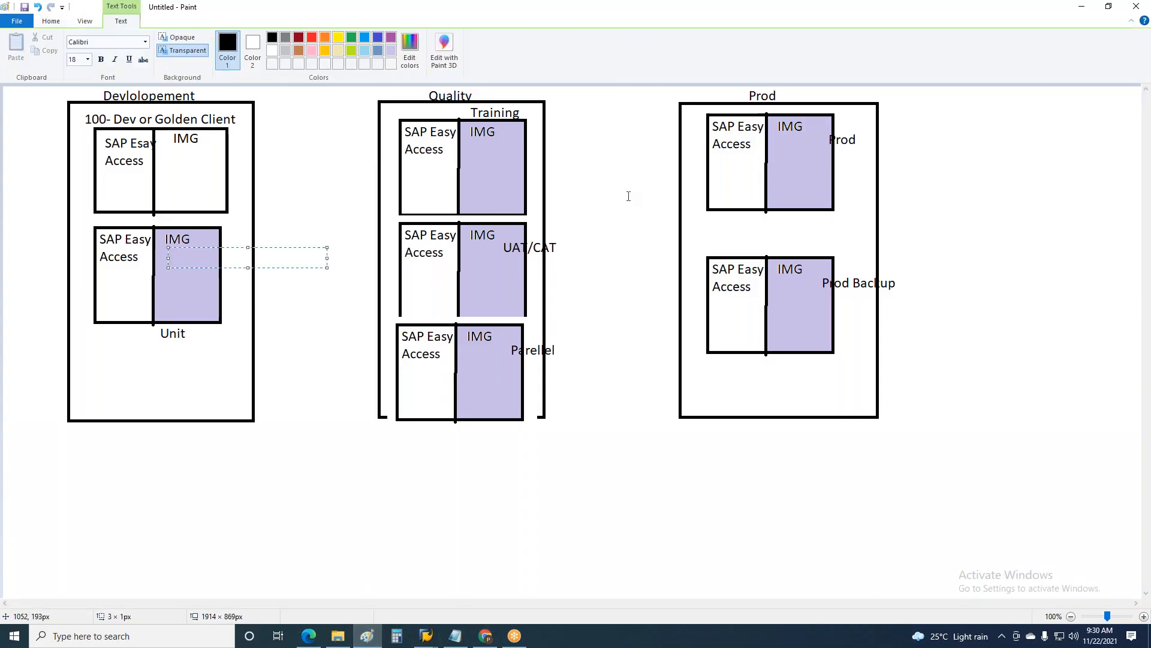
{"action": "left_click", "coordinate": [496, 162]}
{"action": "left_click", "coordinate": [804, 158]}
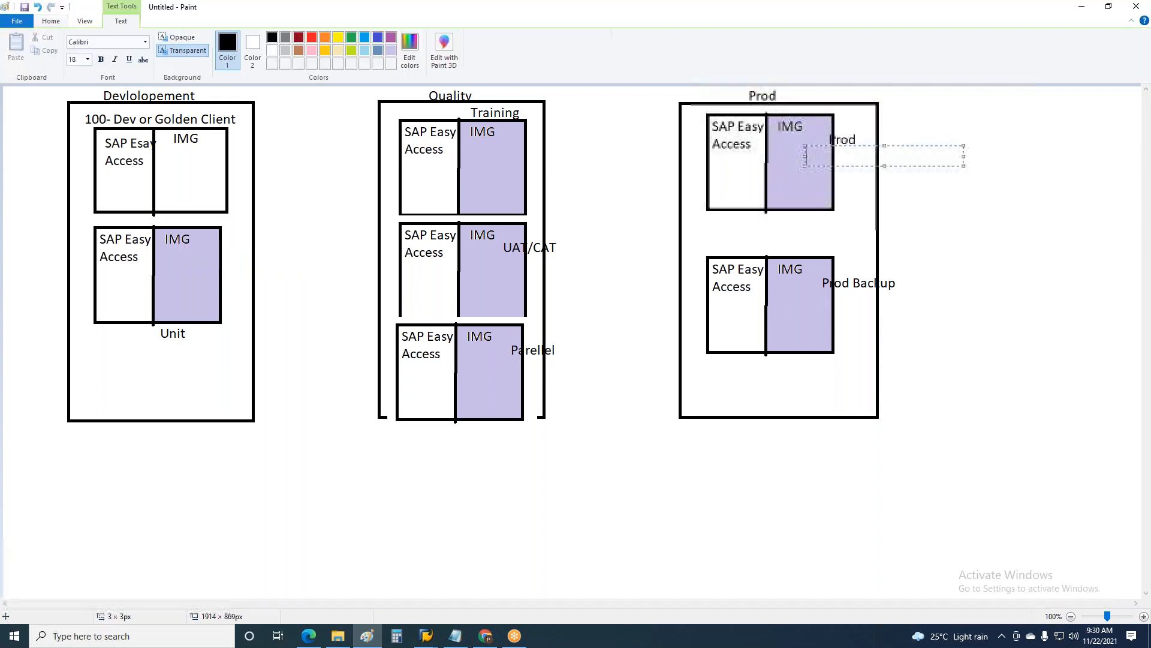
{"action": "left_click", "coordinate": [169, 166]}
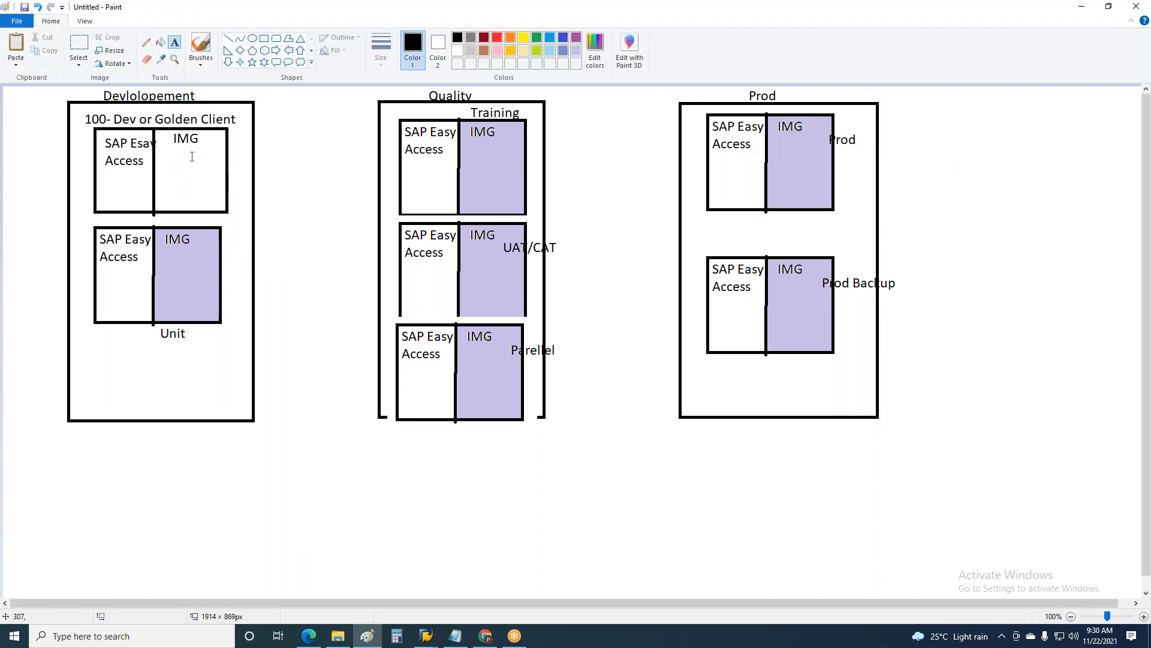
{"action": "left_click", "coordinate": [266, 40]}
{"action": "mouse_move", "coordinate": [160, 150]}
{"action": "left_mouse_down"}
{"action": "mouse_move", "coordinate": [184, 186]}
{"action": "mouse_move", "coordinate": [211, 201]}
{"action": "left_mouse_up"}
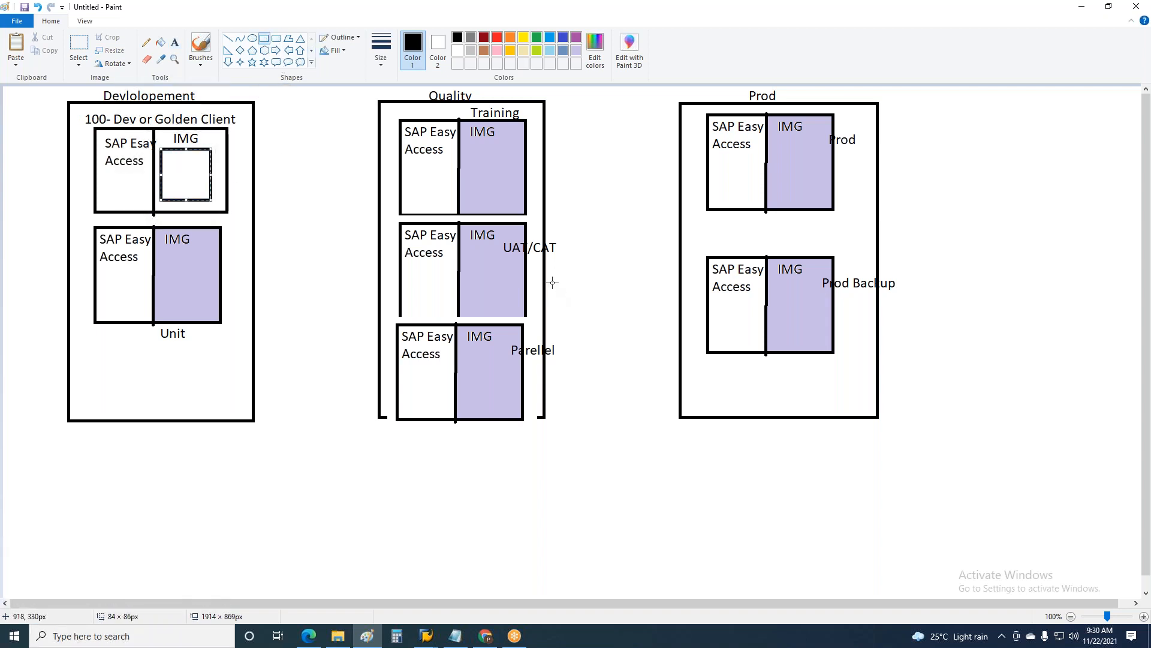
Step: Add the blue text label "t123" beside the IMG label in the golden client box
{"action": "left_click", "coordinate": [176, 48]}
{"action": "left_click_drag", "start_coordinate": [204, 132], "coordinate": [363, 152]}
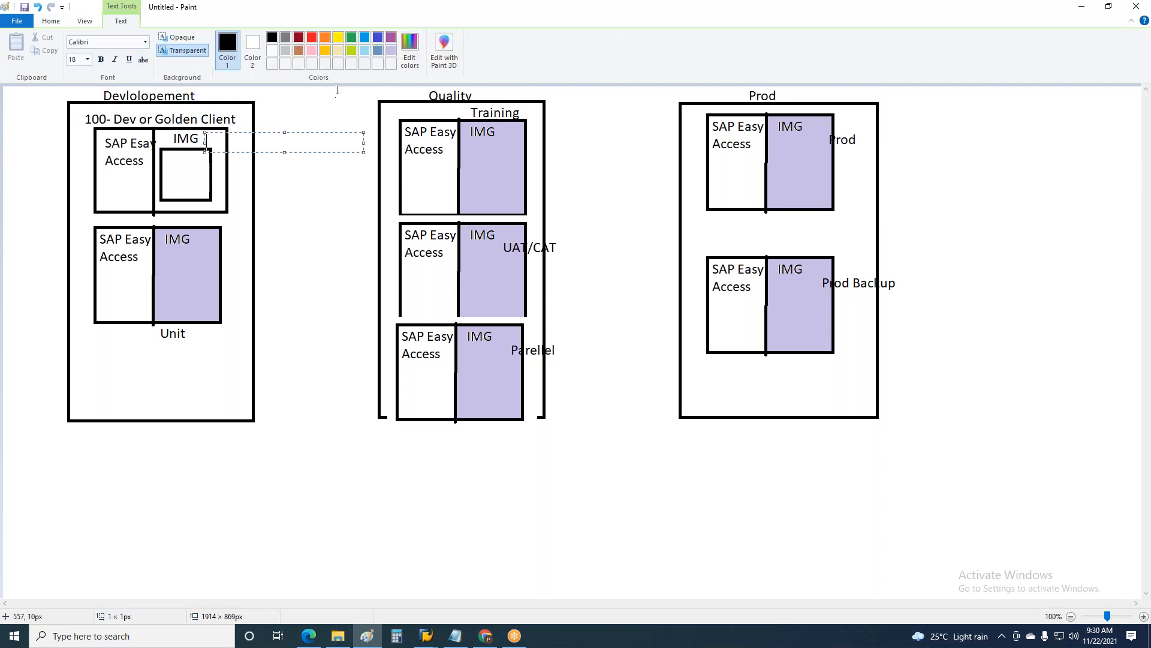
{"action": "left_click", "coordinate": [364, 39]}
{"action": "type", "text": "t123"}
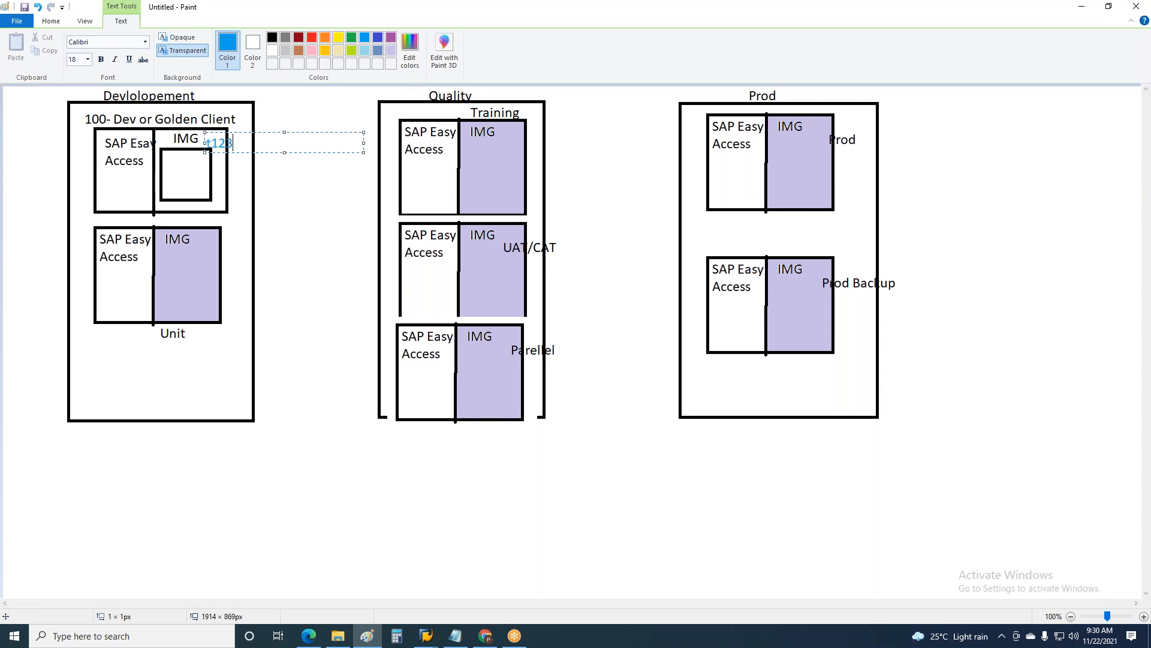
{"action": "left_click", "coordinate": [326, 194]}
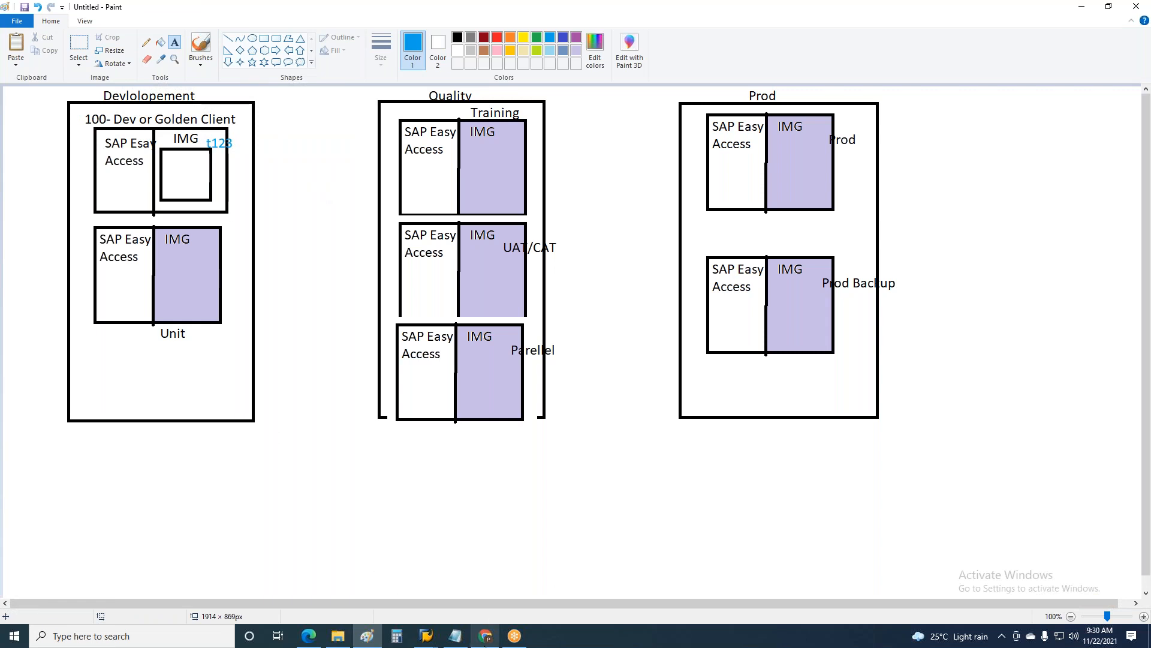
Step: Switch back to SAP, leave the Personnel Areas table and open the Employee Groups activity
{"action": "mouse_move", "coordinate": [437, 636]}
{"action": "left_click", "coordinate": [437, 597]}
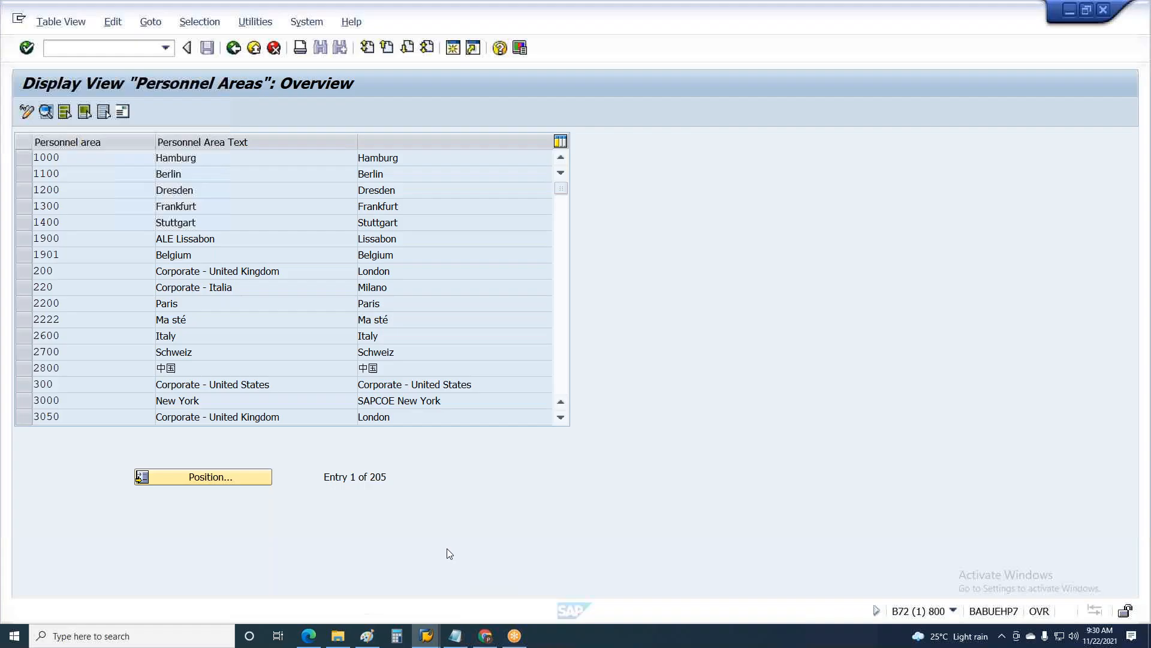
{"action": "key", "text": "F3"}
{"action": "key", "text": "Escape"}
{"action": "left_click", "coordinate": [103, 421]}
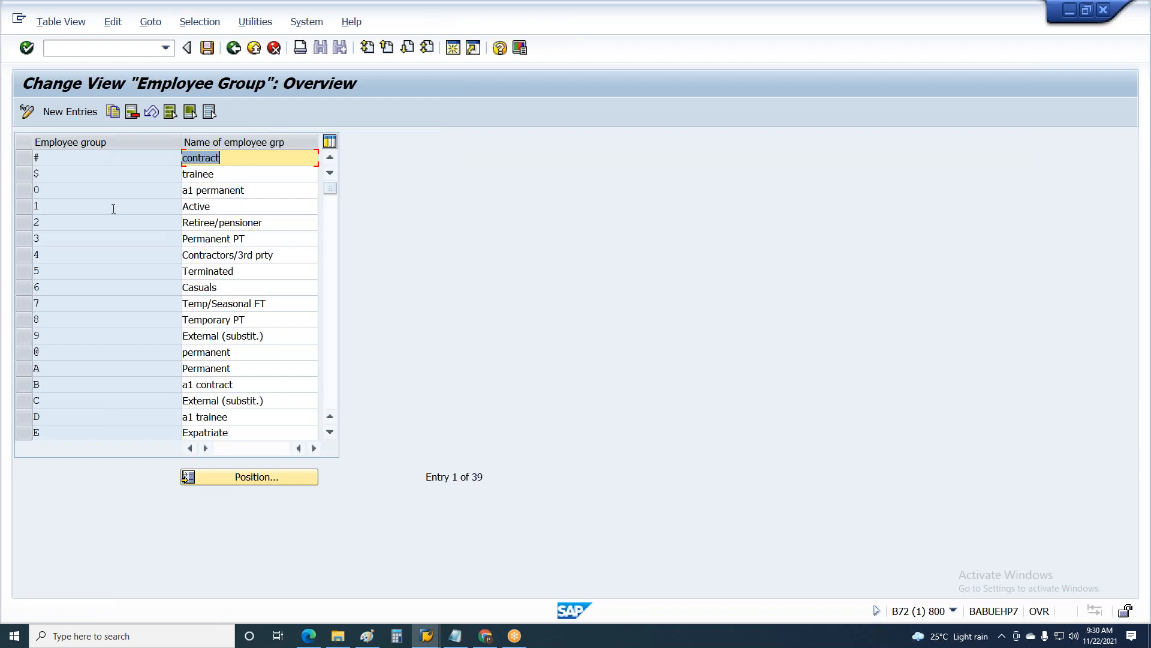
Step: Start a new employee group entry, trying the keys Z and 8 before entering > as the key
{"action": "left_click", "coordinate": [74, 112]}
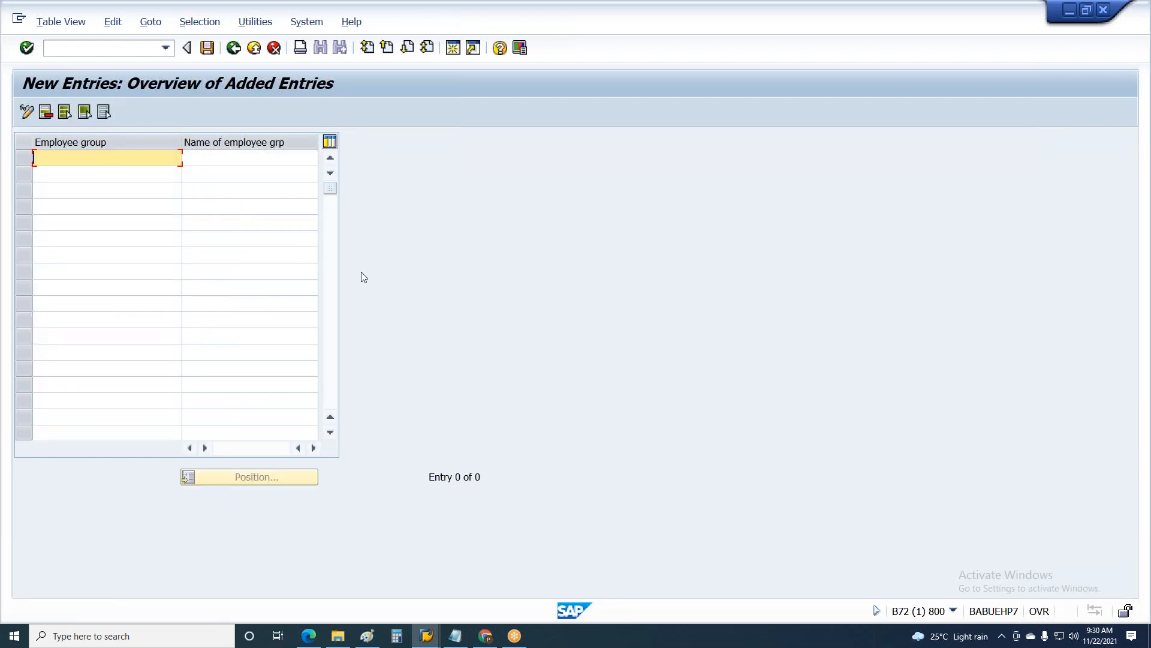
{"action": "type", "text": "Z"}
{"action": "key", "text": "Return"}
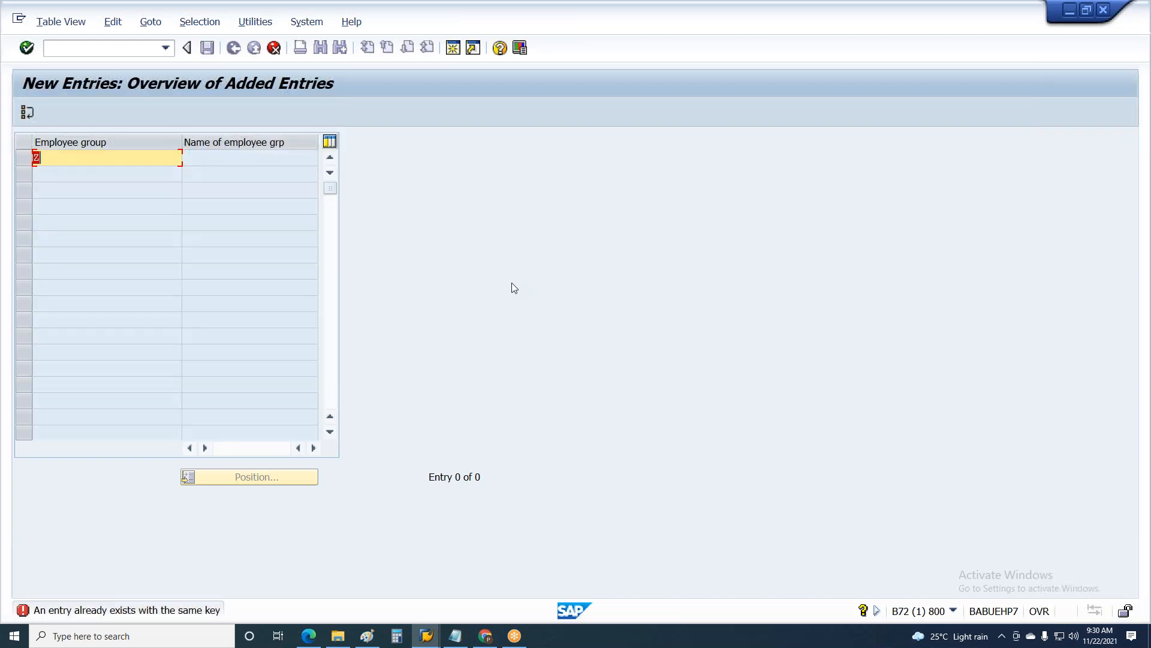
{"action": "type", "text": "8"}
{"action": "key", "text": "Return"}
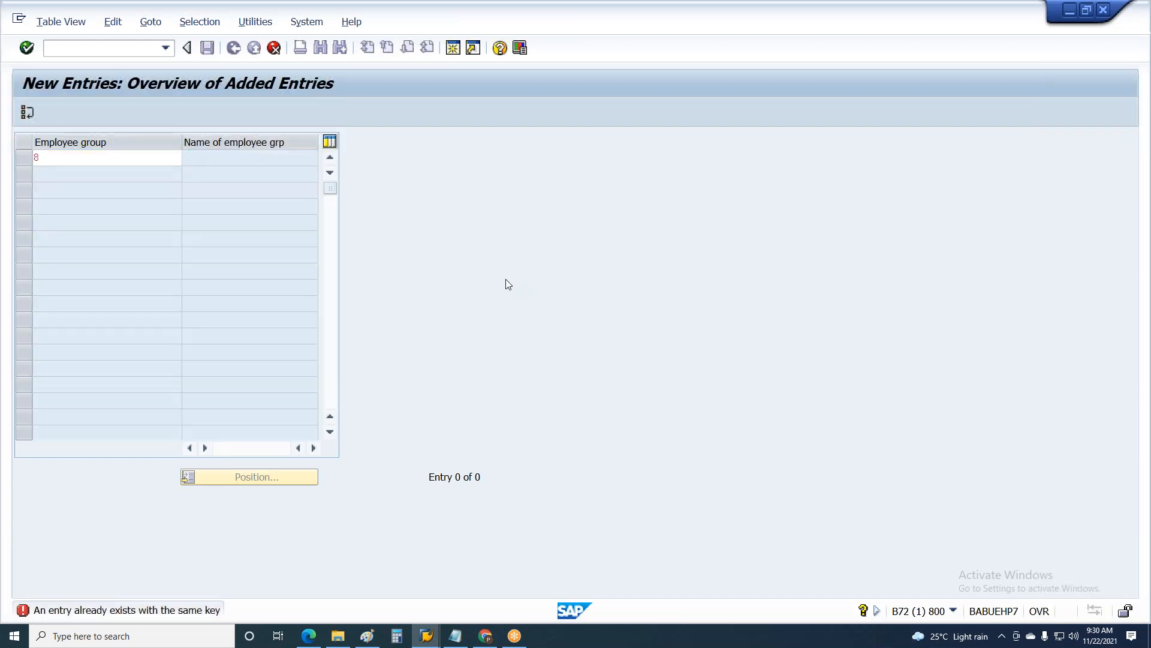
{"action": "type", "text": ">"}
{"action": "key", "text": "Return"}
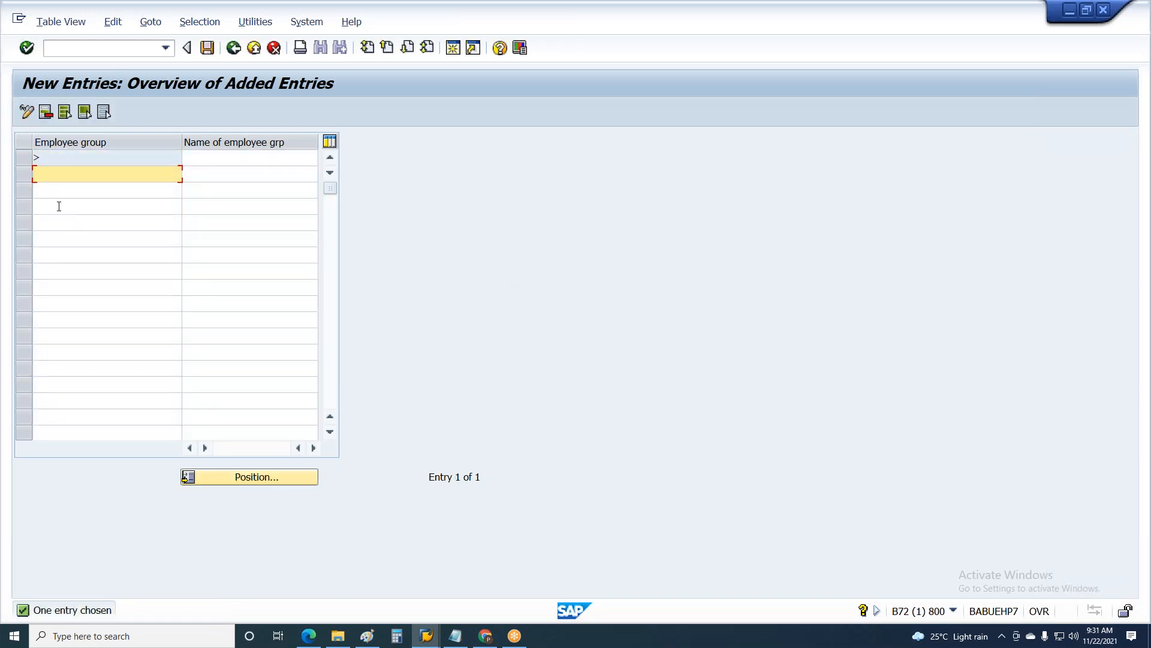
Step: Name the new employee group > "Contract" and save the entry
{"action": "left_click", "coordinate": [40, 156]}
{"action": "left_click", "coordinate": [237, 155]}
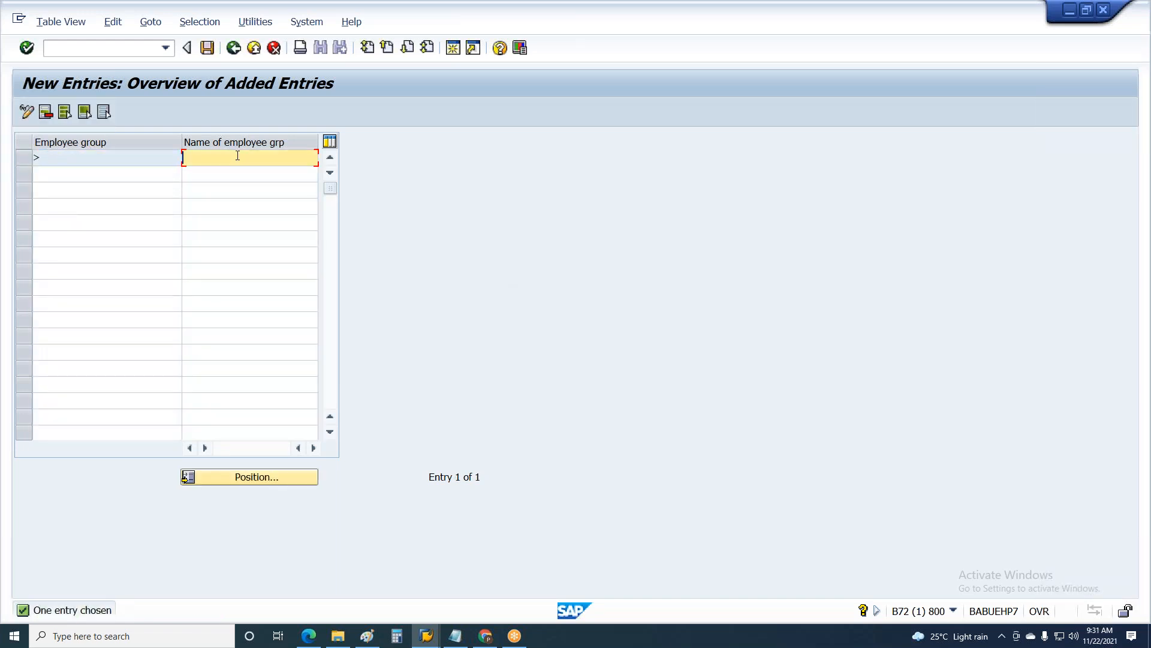
{"action": "type", "text": "Contract"}
{"action": "left_click", "coordinate": [207, 48]}
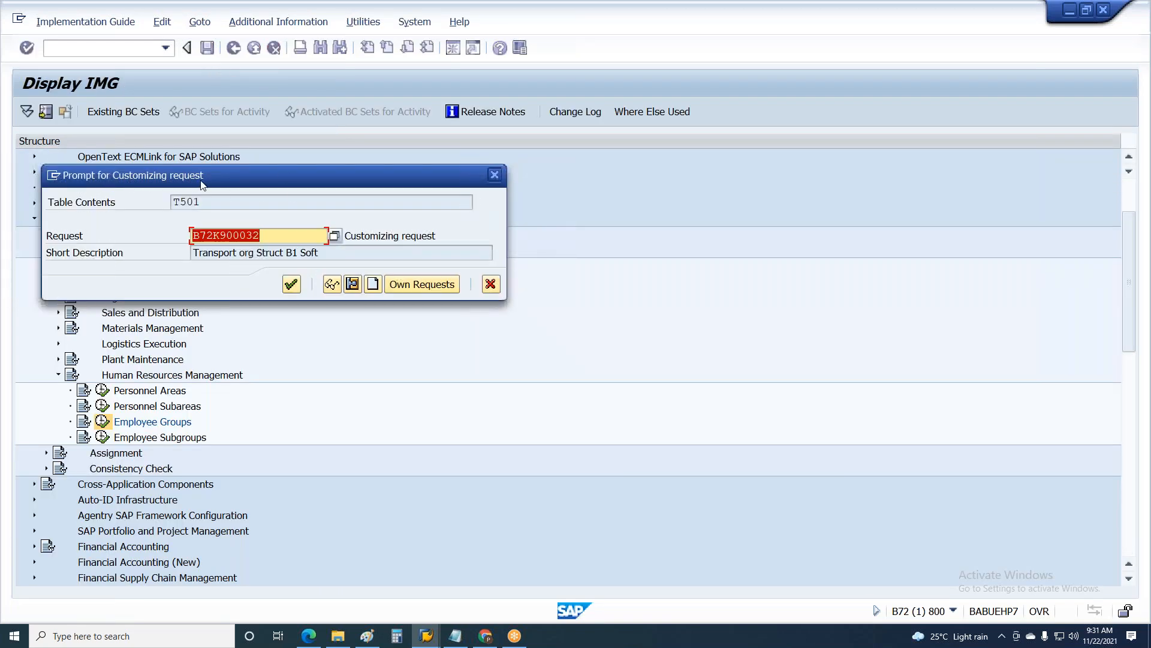
Step: Switch to Paint, start a note below the Development box with "Every configueration", and enlarge its text box to about 1180 × 58 px
{"action": "key", "text": "alt+Tab"}
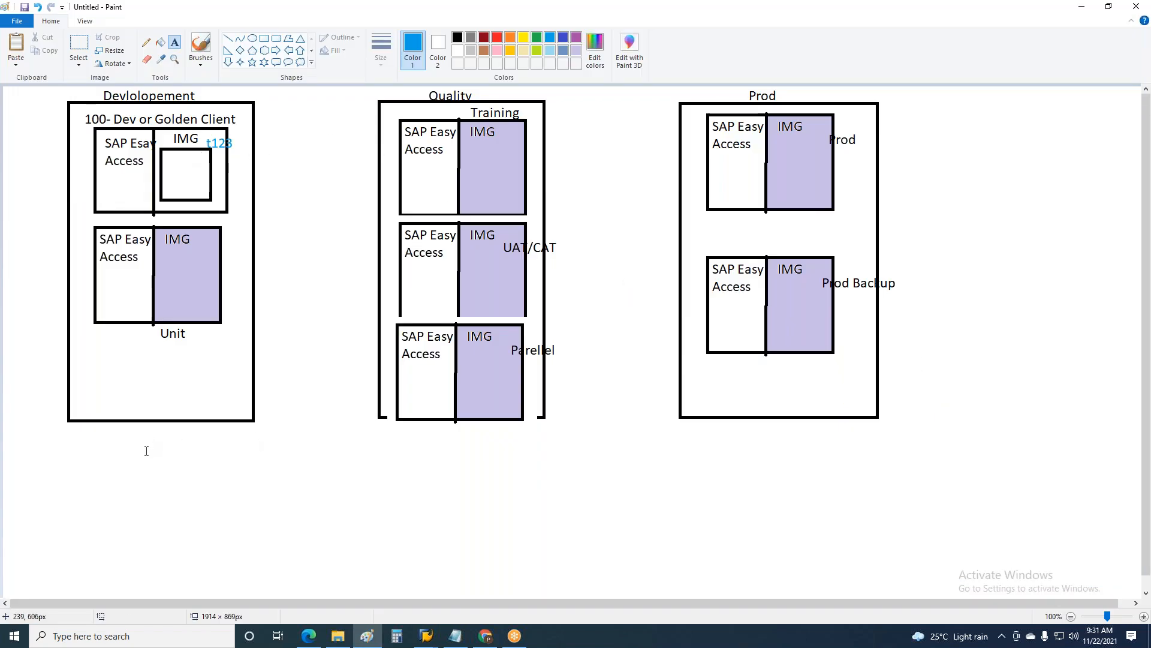
{"action": "left_click", "coordinate": [145, 441]}
{"action": "type", "text": "Every "}
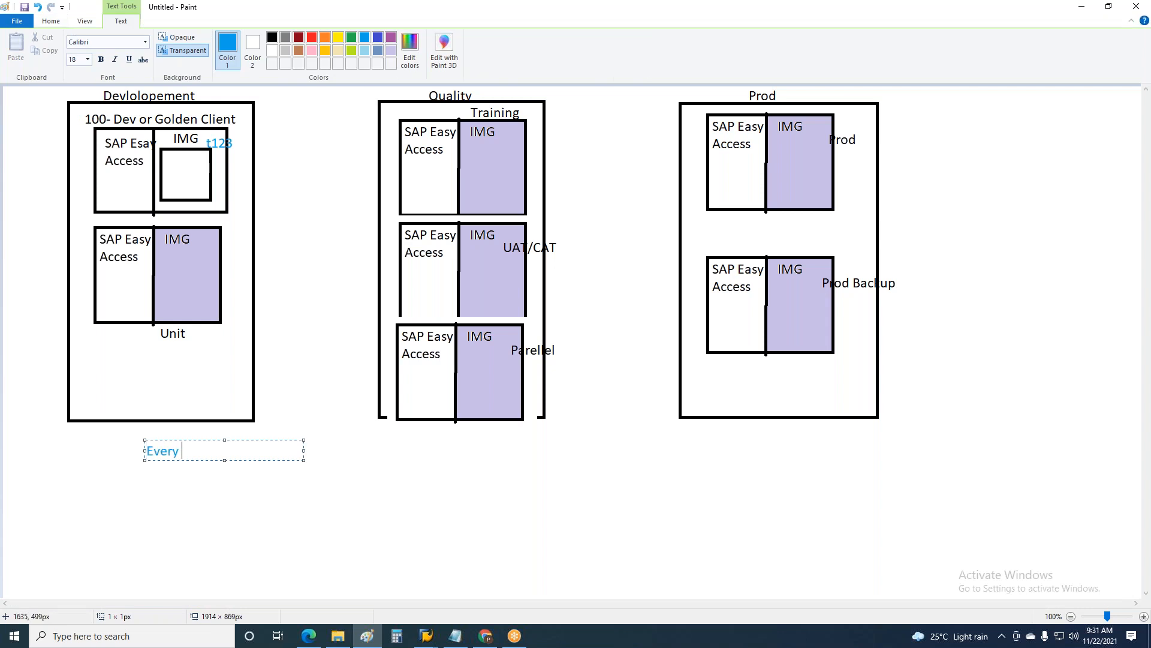
{"action": "type", "text": "configueration"}
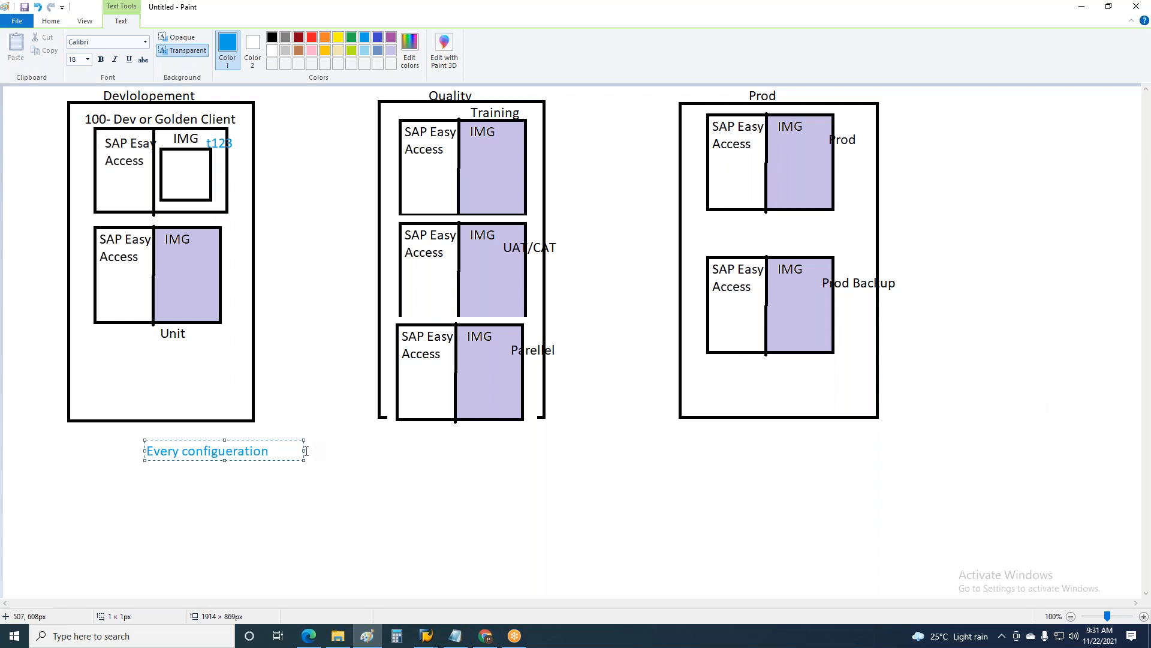
{"action": "left_click_drag", "start_coordinate": [304, 450], "coordinate": [847, 449]}
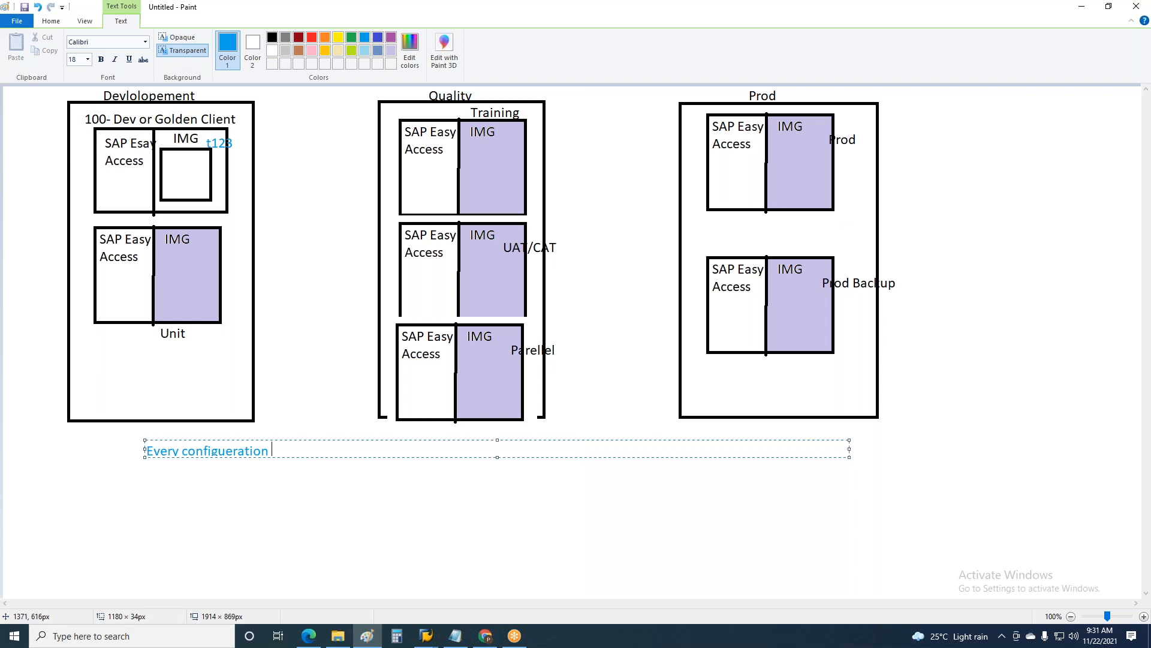
{"action": "left_click_drag", "start_coordinate": [497, 457], "coordinate": [507, 470]}
Step: Continue the note with "in Dev Client is stored in Transport request"
{"action": "type", "text": "in Dev Client"}
{"action": "type", "text": "is s"}
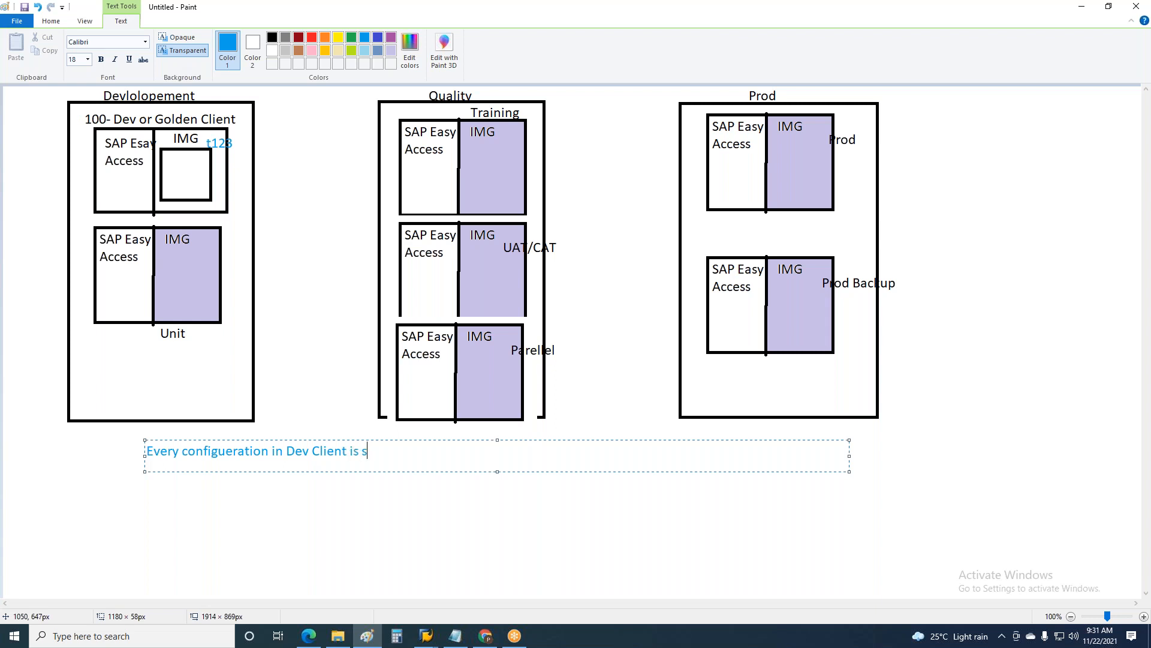
{"action": "type", "text": "tored in Transport request "}
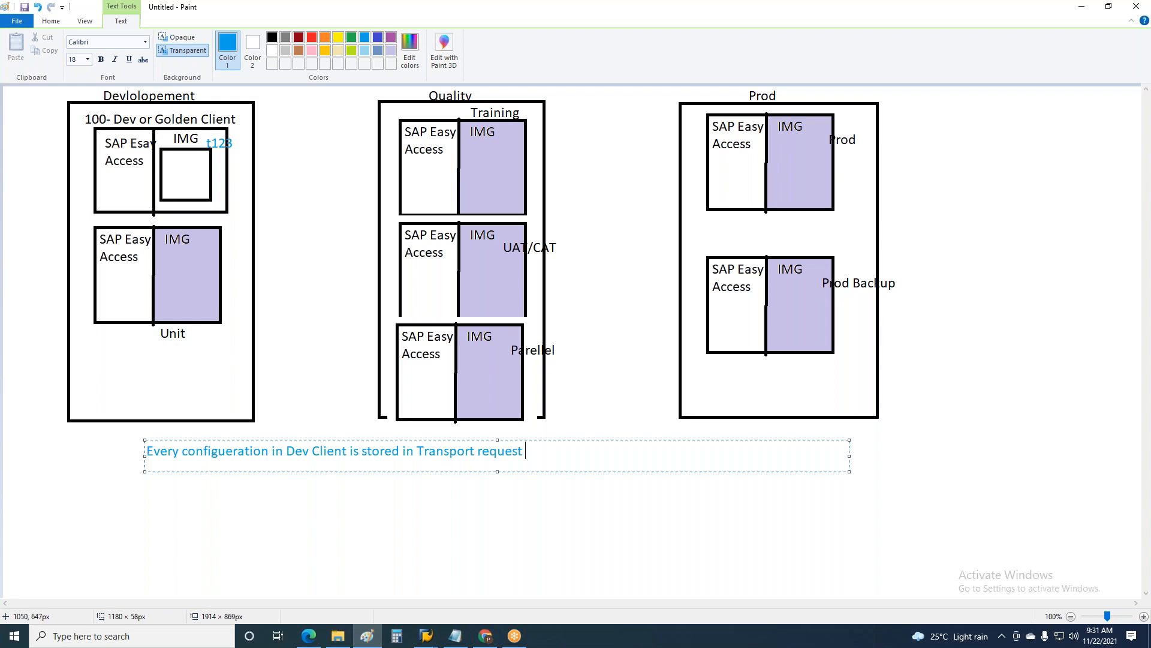
{"action": "type", "text": "which is used to Transport  config"}
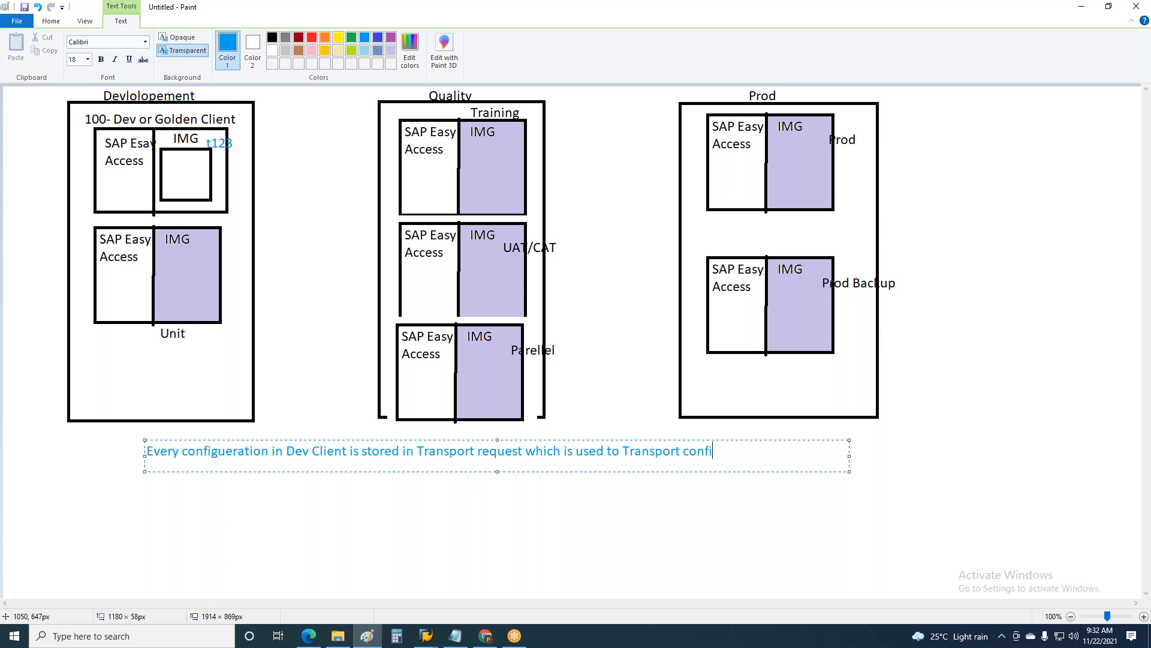
Step: Extend the note with "which is used to Transport configueartion from one"
{"action": "type", "text": "ueartion from one"}
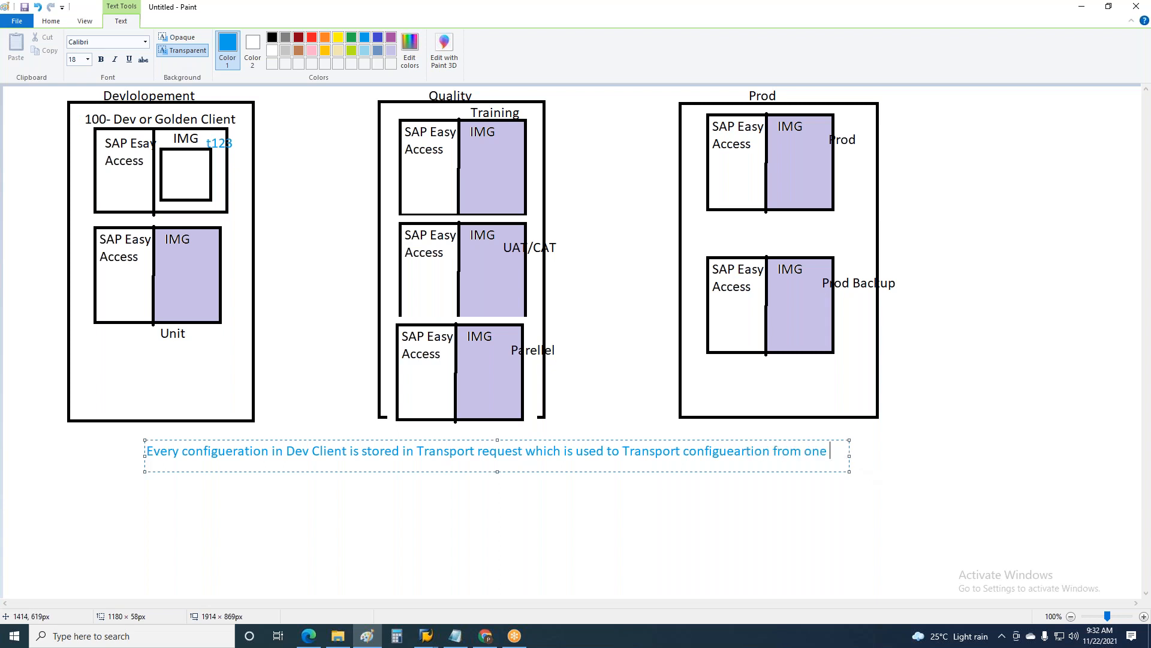
Step: Widen the note's text box to about 1664 px and add "client to another"
{"action": "left_click_drag", "start_coordinate": [851, 456], "coordinate": [1140, 450]}
{"action": "type", "text": "client to anotherm"}
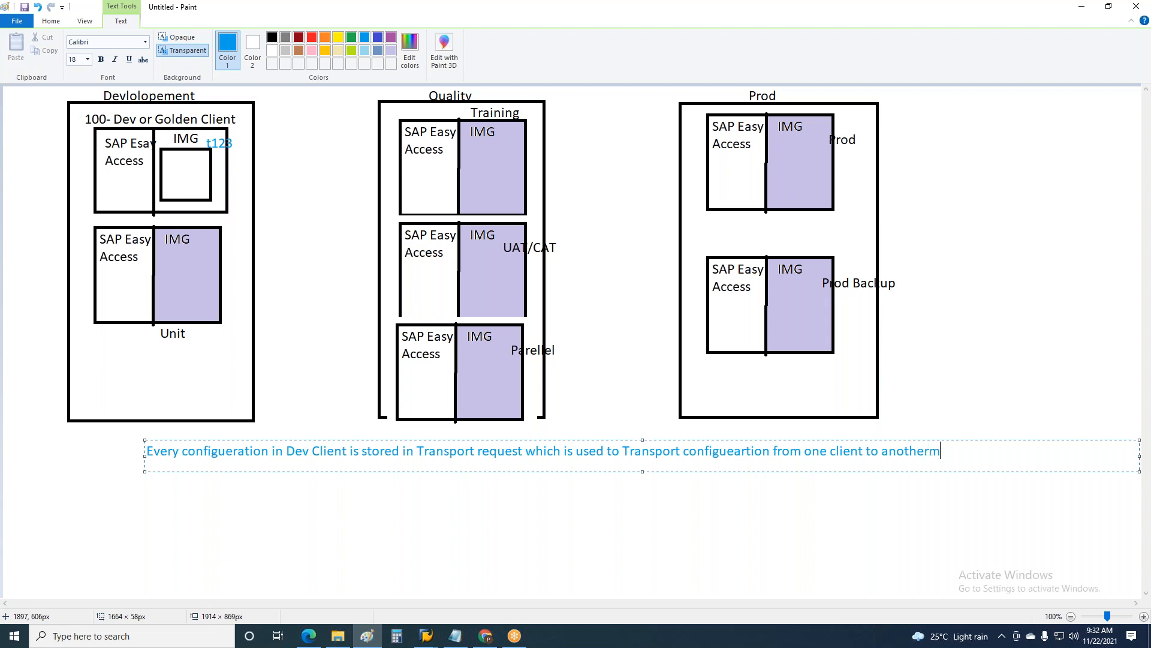
{"action": "type", "text": ","}
{"action": "key", "text": "BackSpace"}
{"action": "key", "text": "BackSpace"}
Step: Finish the note's first line with ", One server to another"
{"action": "type", "text": ", One server to anoteh"}
{"action": "key", "text": "BackSpace"}
{"action": "key", "text": "BackSpace"}
{"action": "type", "text": "her"}
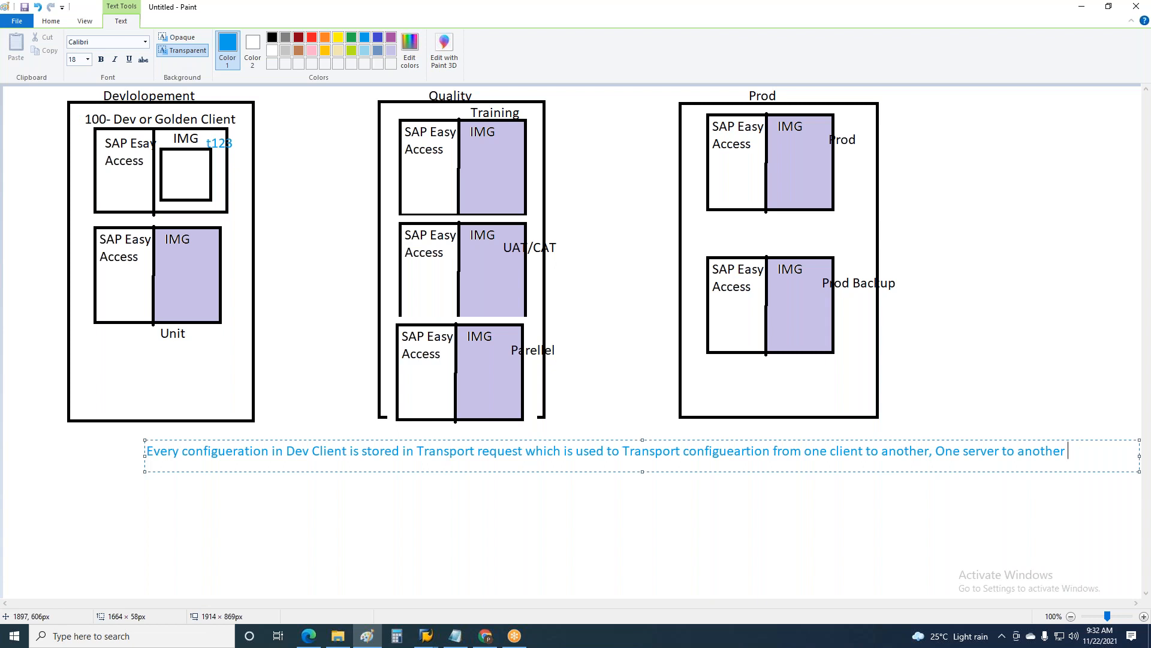
Step: Begin a second line in the note with "TR number is Autogenerated"
{"action": "key", "text": "Return"}
{"action": "type", "text": "TR number is"}
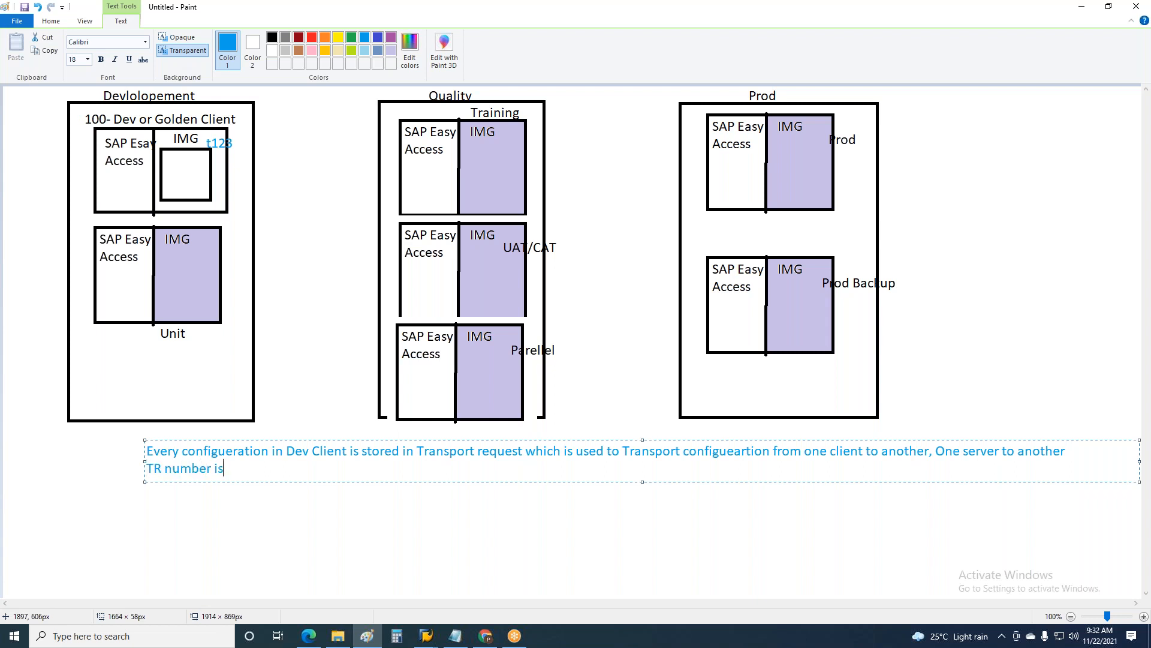
{"action": "type", "text": " Autogeneraed"}
{"action": "key", "text": "BackSpace"}
{"action": "key", "text": "BackSpace"}
{"action": "type", "text": "ted as"}
Step: Continue the second line of the note with "as soon as text is maintained by Us"
{"action": "type", "text": "soon"}
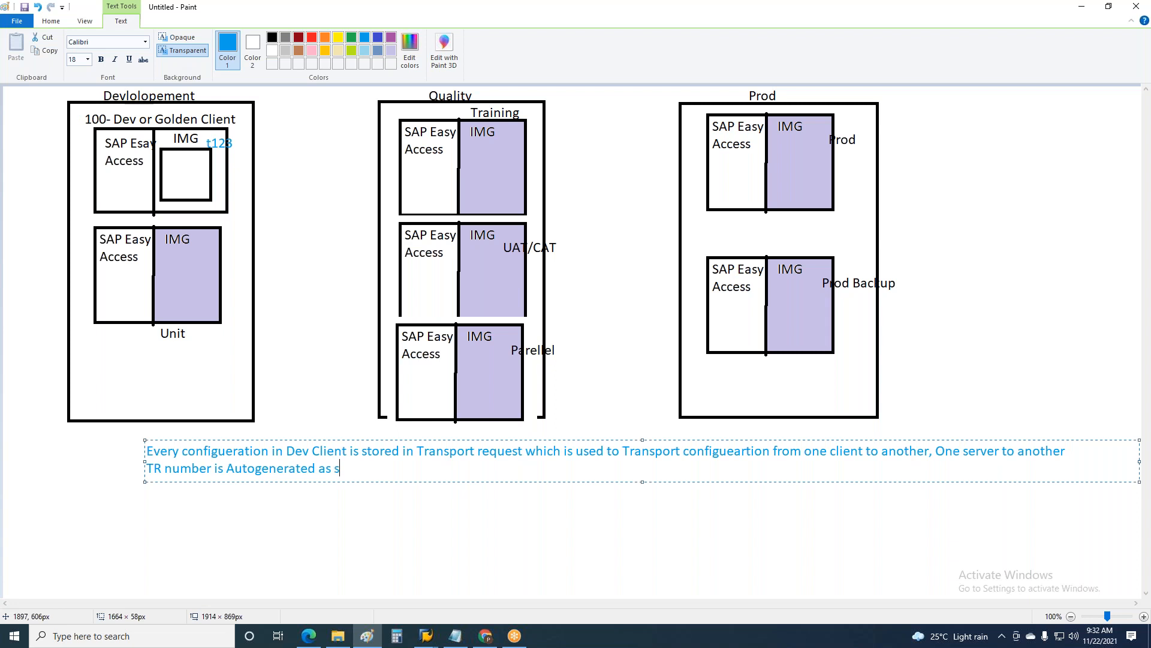
{"action": "key", "text": "BackSpace"}
{"action": "type", "text": "n as text is maintained "}
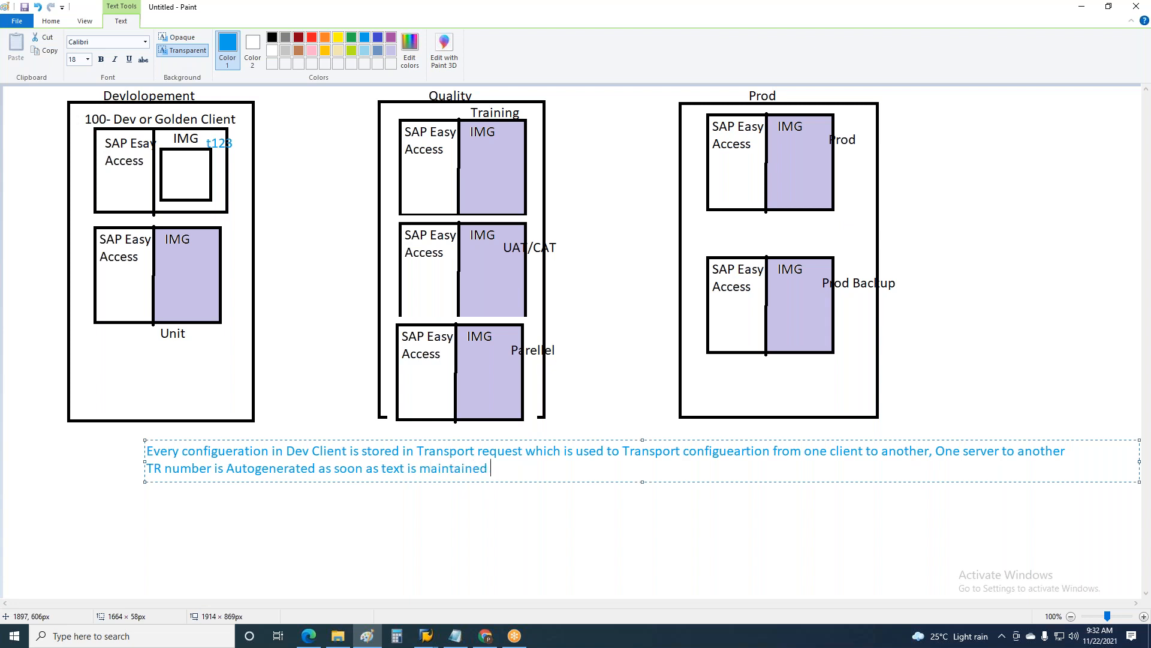
{"action": "type", "text": "by Us"}
Step: Complete the second line of the note with "10 Digit Char code"
{"action": "type", "text": "10 Digit Cha"}
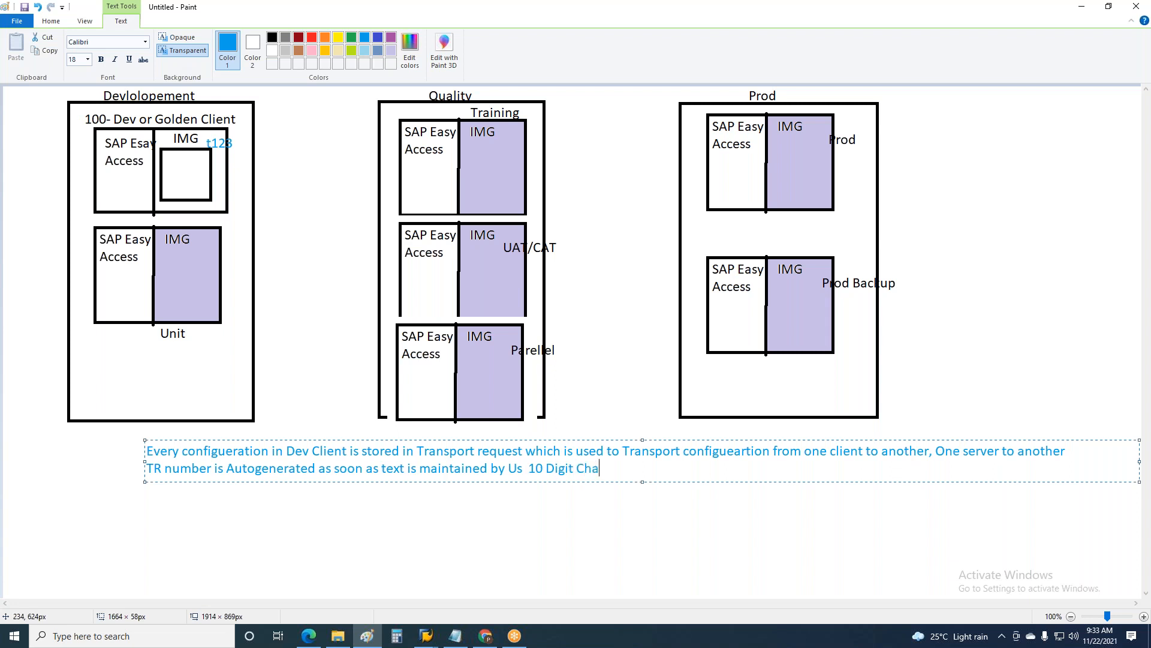
{"action": "type", "text": "r cosd"}
{"action": "key", "text": "BackSpace"}
{"action": "key", "text": "BackSpace"}
{"action": "type", "text": "de"}
Step: Switch back to SAP and record the new employee group in customizing request B72K900032
{"action": "key", "text": "alt+Tab"}
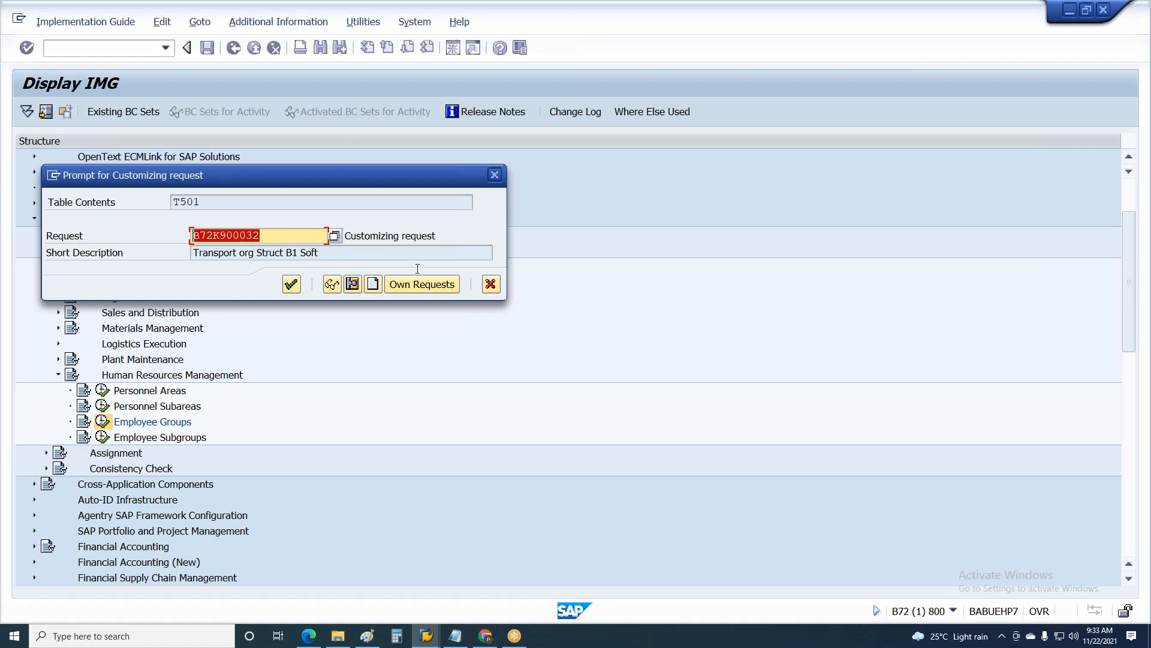
{"action": "key", "text": "Return"}
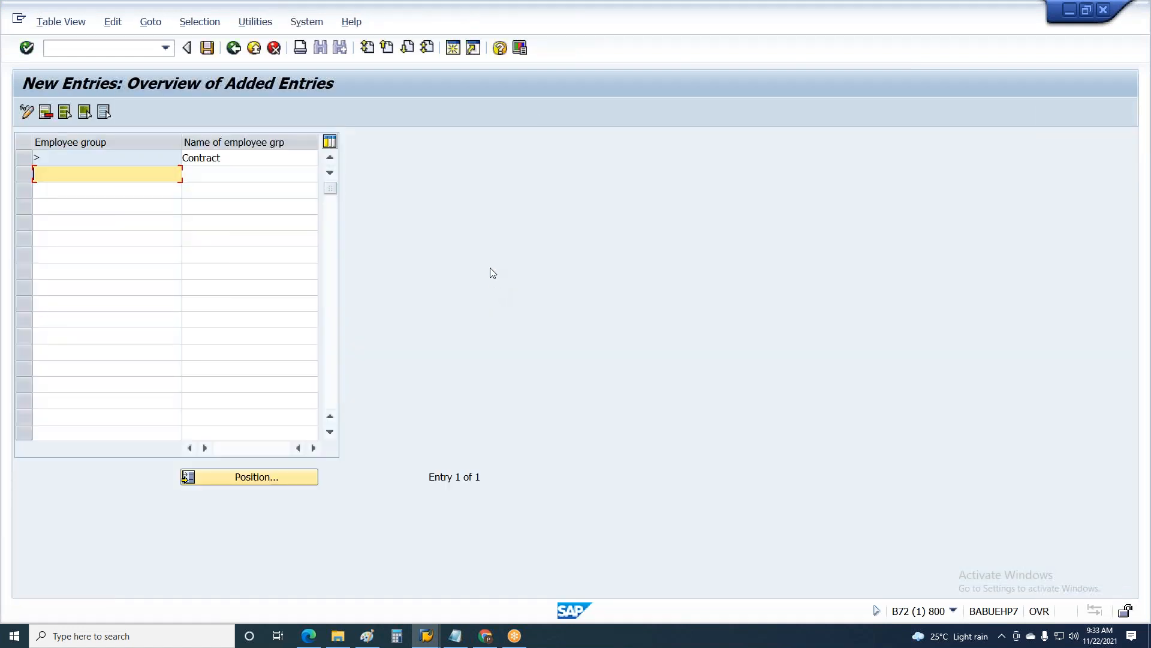
Step: Open the Transport Organizer with transaction se09 in a new session and display the preset user's modifiable customizing and workbench requests
{"action": "left_click", "coordinate": [456, 52]}
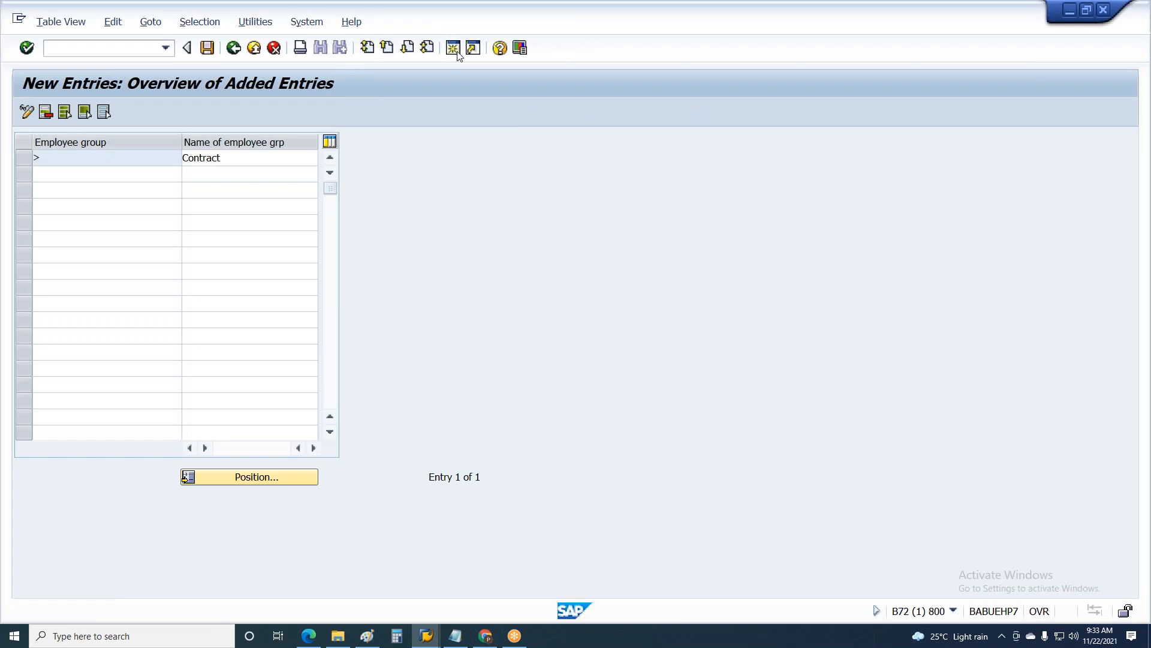
{"action": "type", "text": "se09"}
{"action": "key", "text": "Return"}
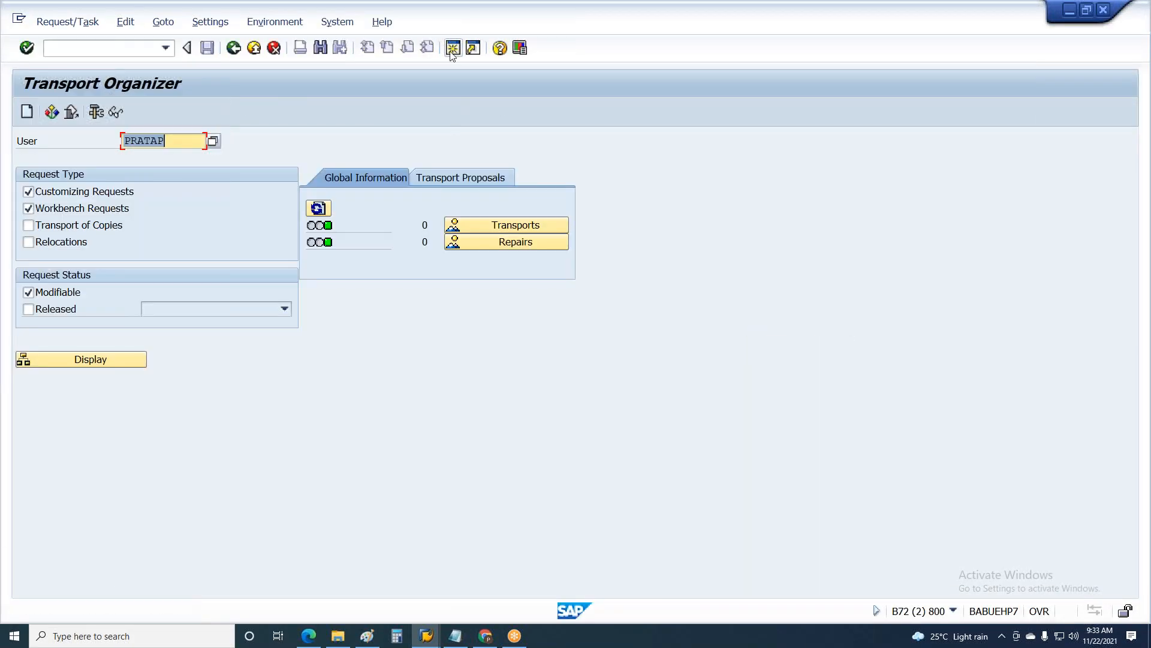
{"action": "left_click", "coordinate": [90, 359]}
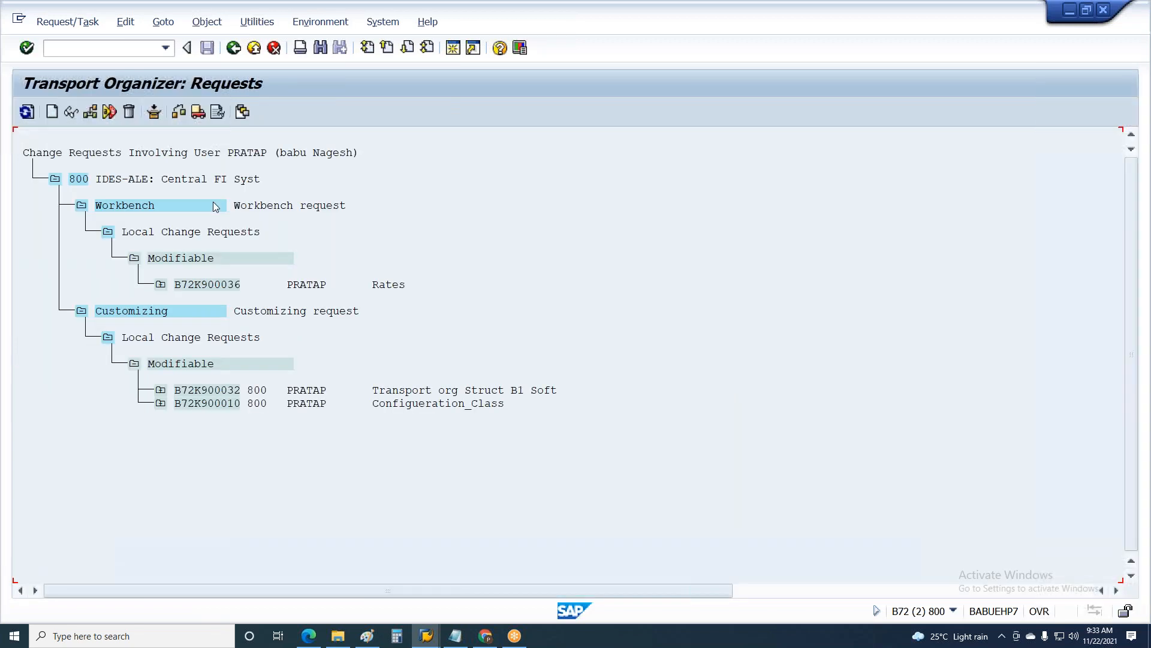
Step: Expand the modifiable customizing requests and release task B72K900033 together with its request B72K900032
{"action": "left_click", "coordinate": [160, 403]}
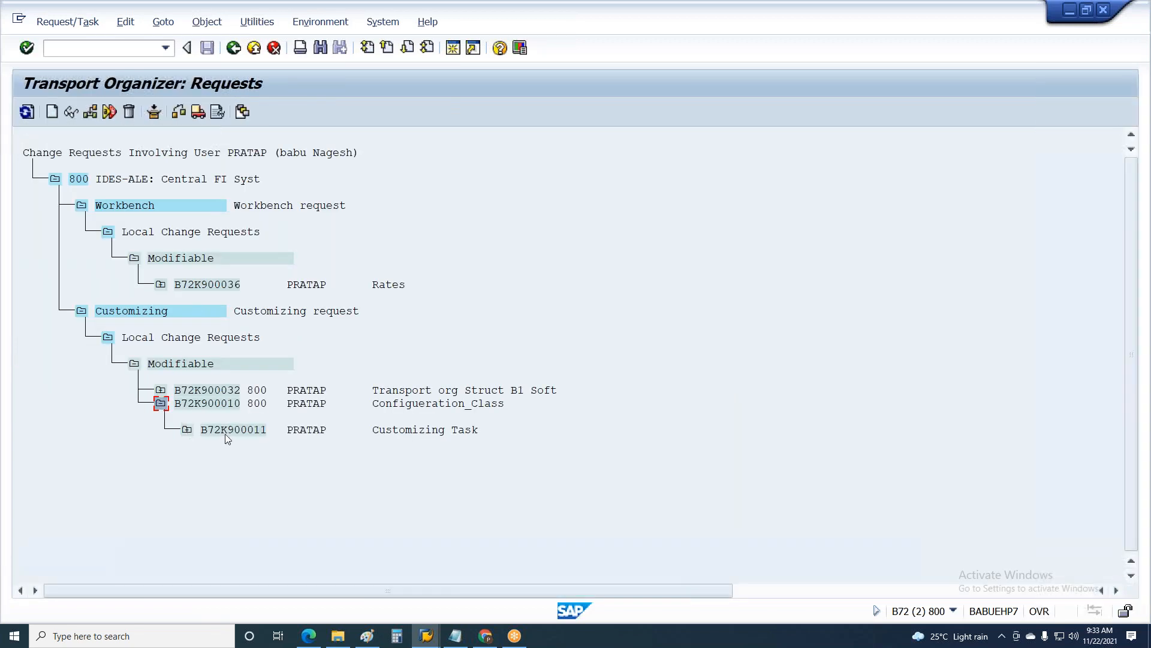
{"action": "left_click", "coordinate": [160, 390]}
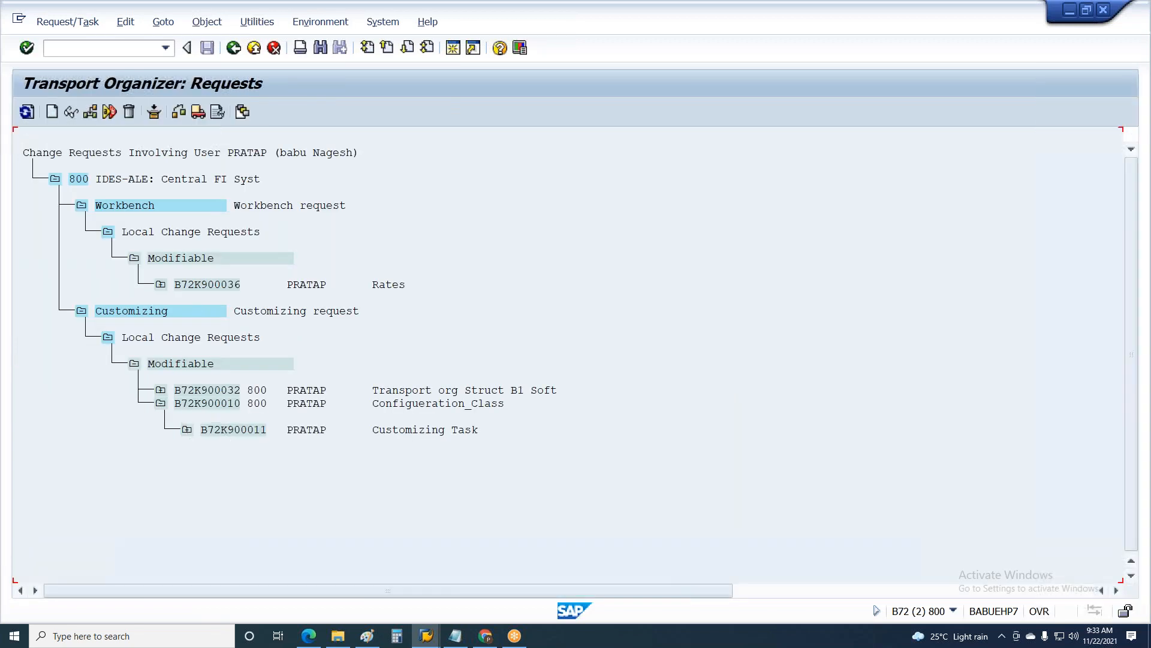
{"action": "left_click", "coordinate": [198, 111]}
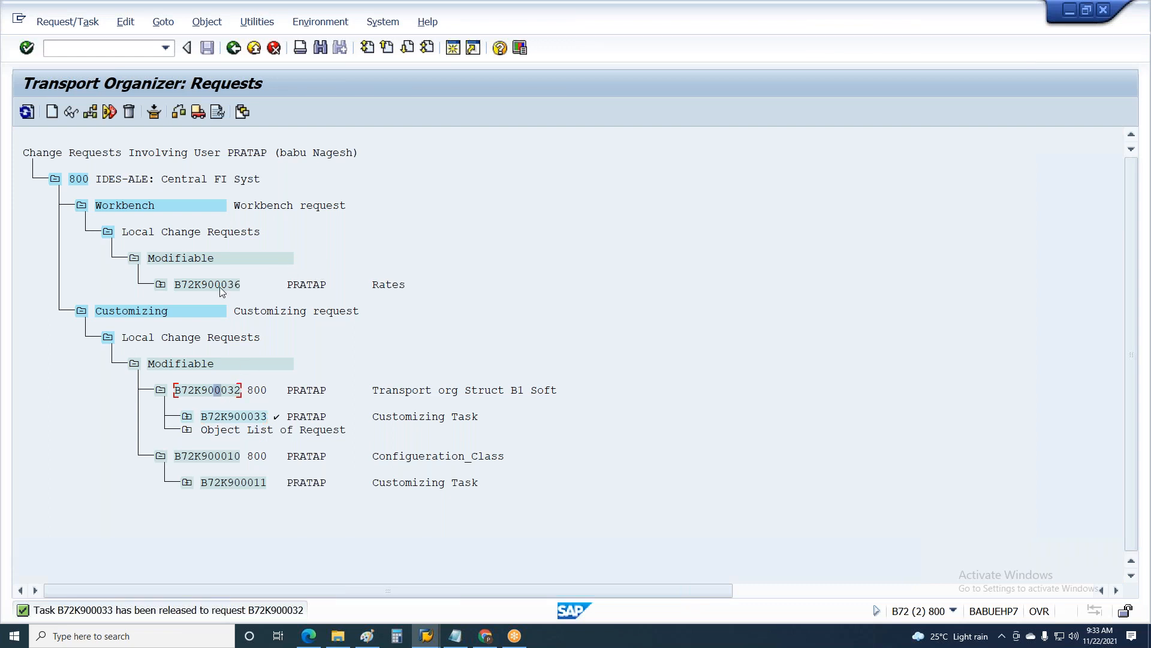
{"action": "left_click", "coordinate": [198, 111]}
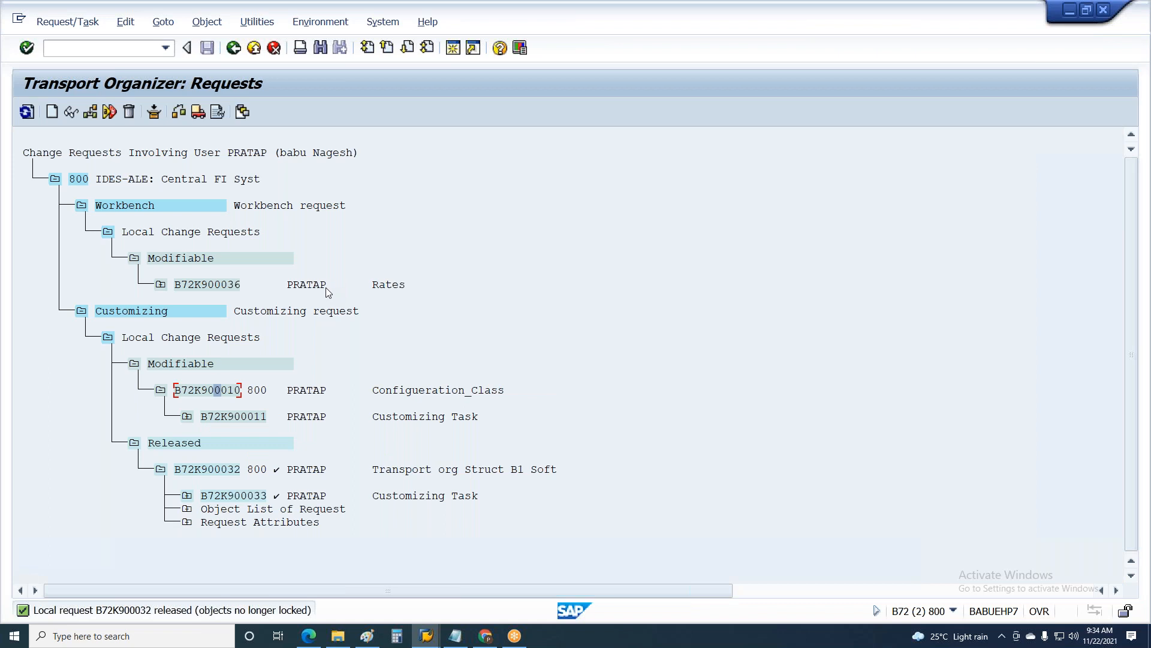
Step: Release customizing task B72K900011 and its request B72K900010, and leave the Transport Organizer
{"action": "left_click", "coordinate": [198, 112]}
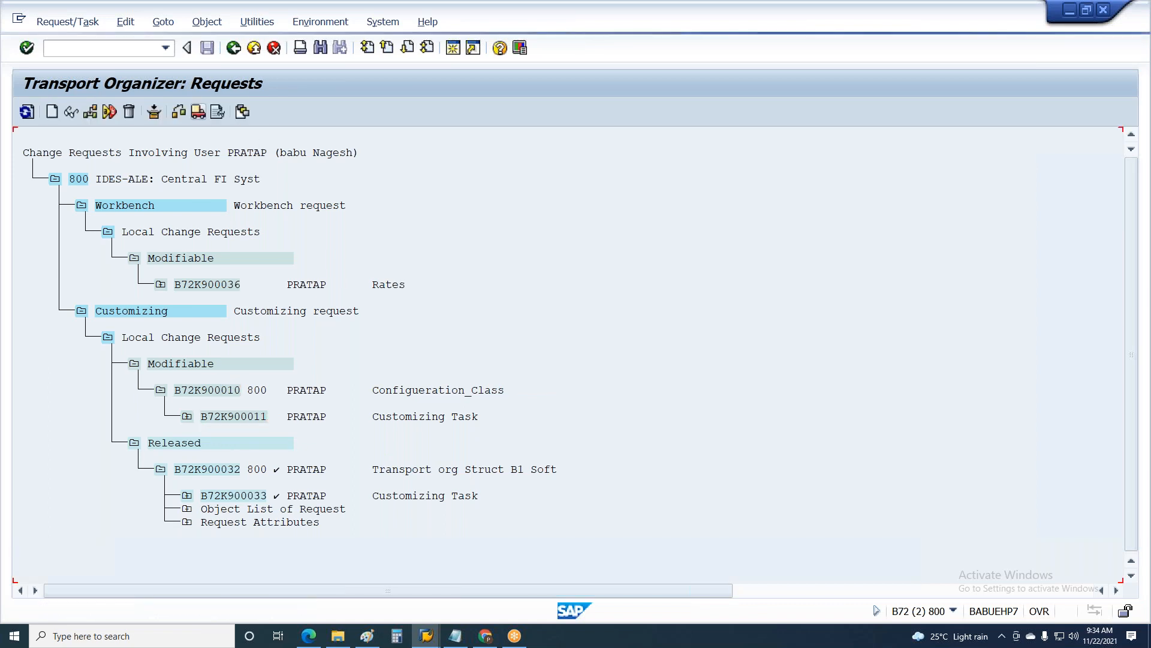
{"action": "left_click", "coordinate": [217, 112]}
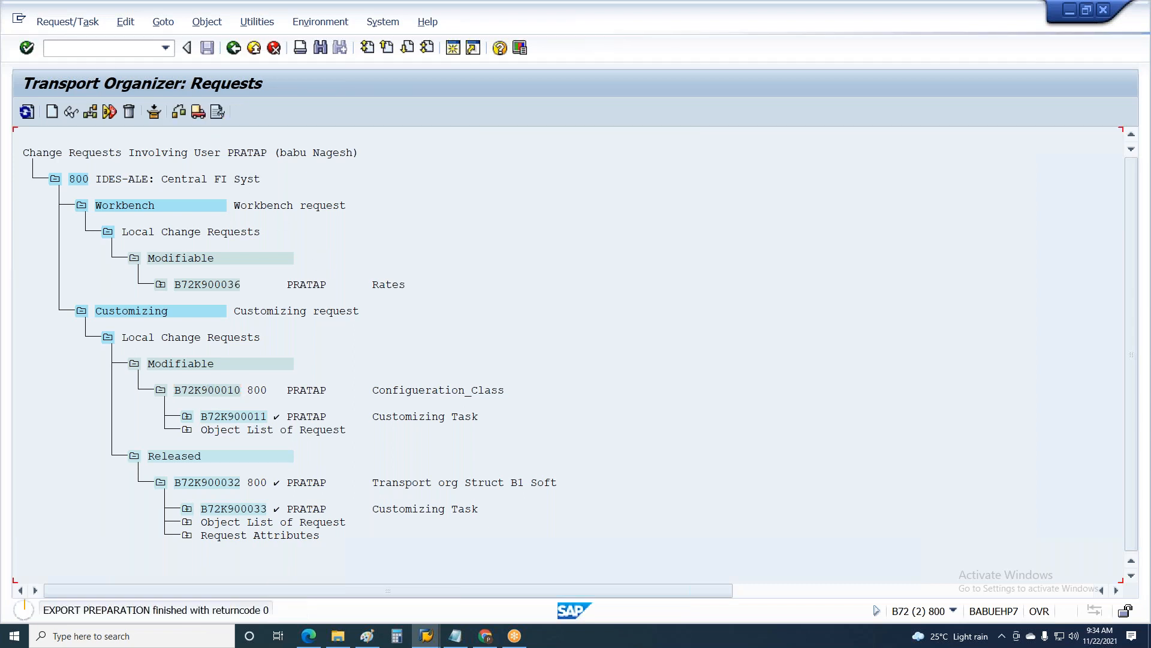
{"action": "key", "text": "F3"}
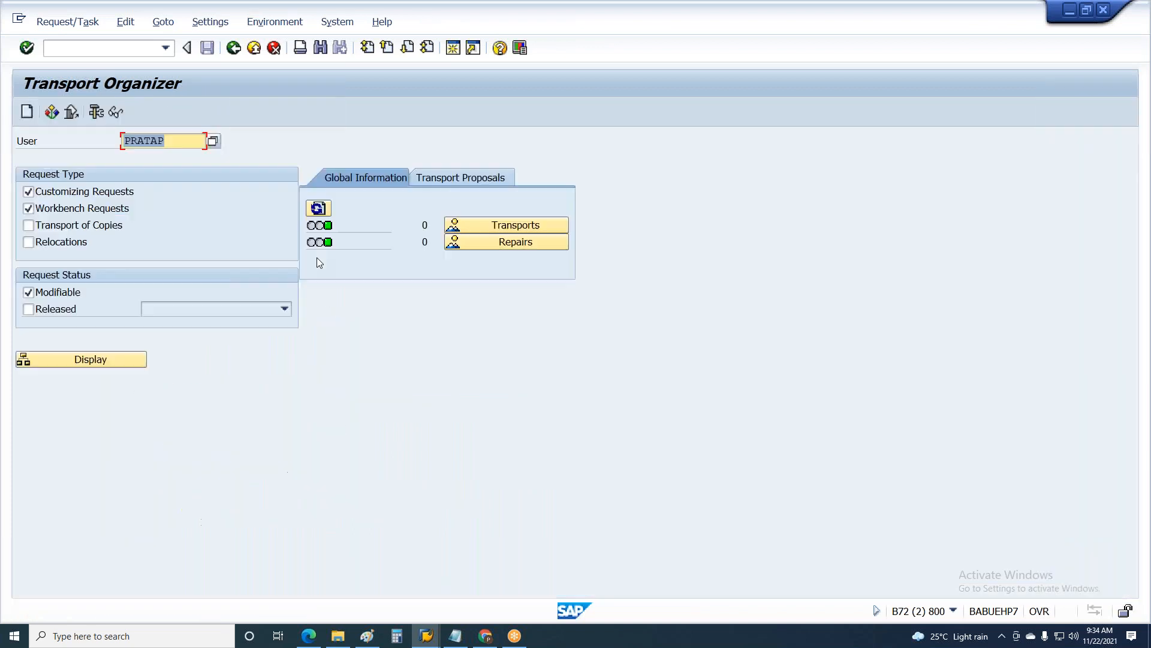
{"action": "key", "text": "F3"}
{"action": "key", "text": "F3"}
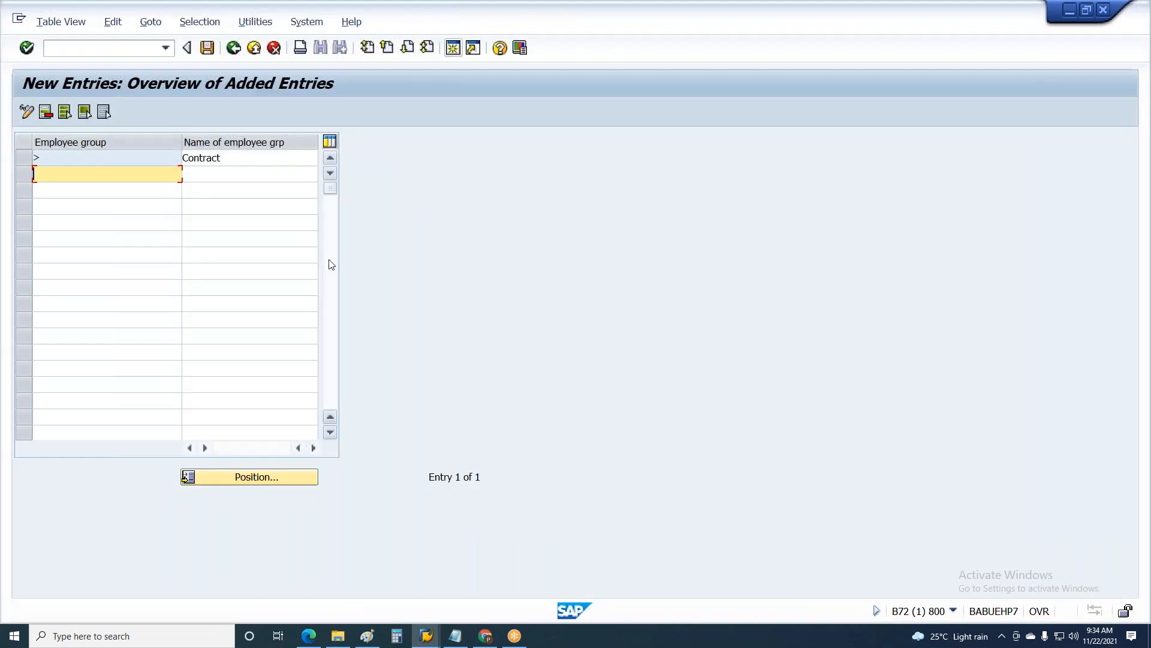
Step: Save the new Contract employee group and start creating a new customizing request for it
{"action": "left_click", "coordinate": [207, 48]}
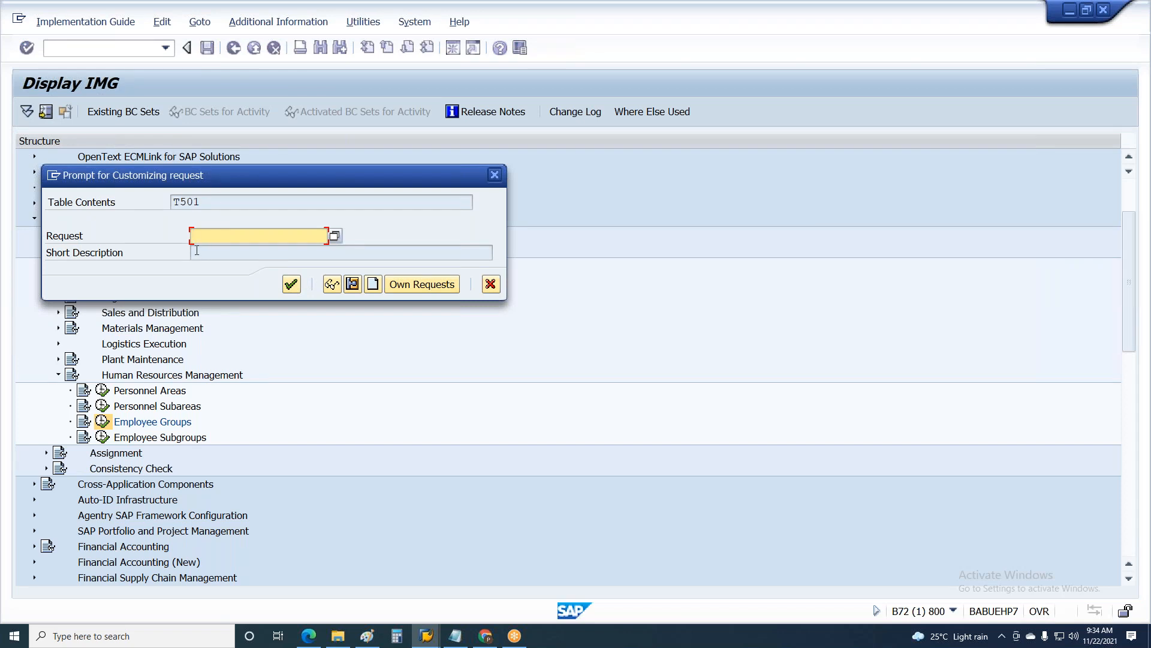
{"action": "left_click", "coordinate": [88, 239]}
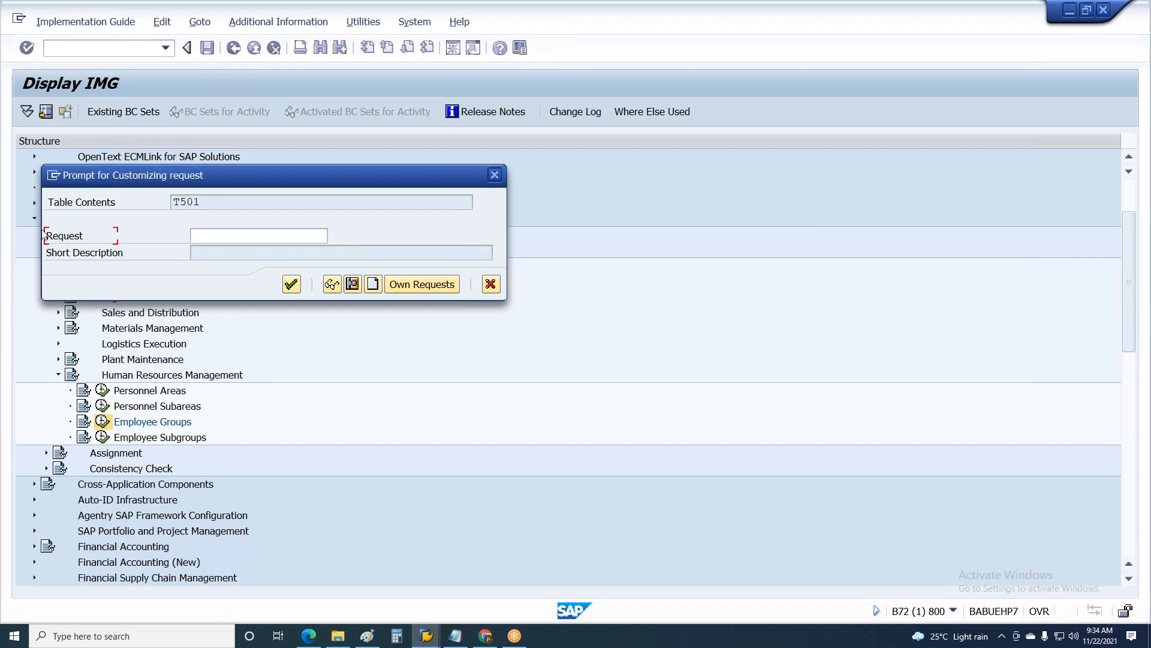
{"action": "left_click", "coordinate": [245, 238]}
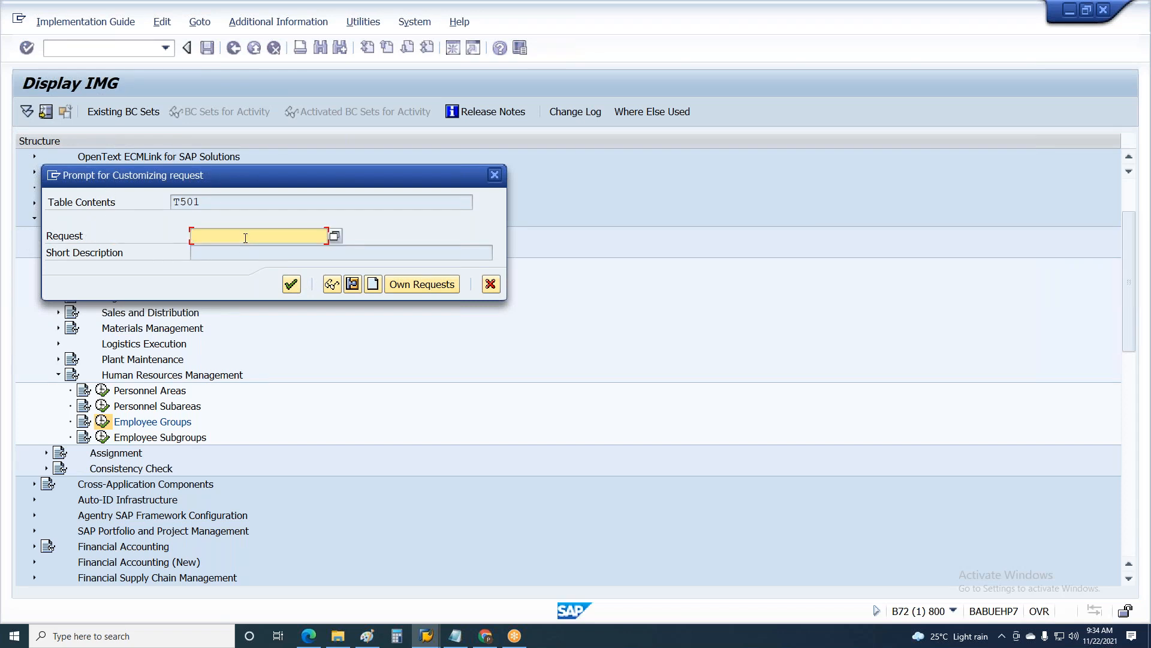
{"action": "key", "text": "Tab"}
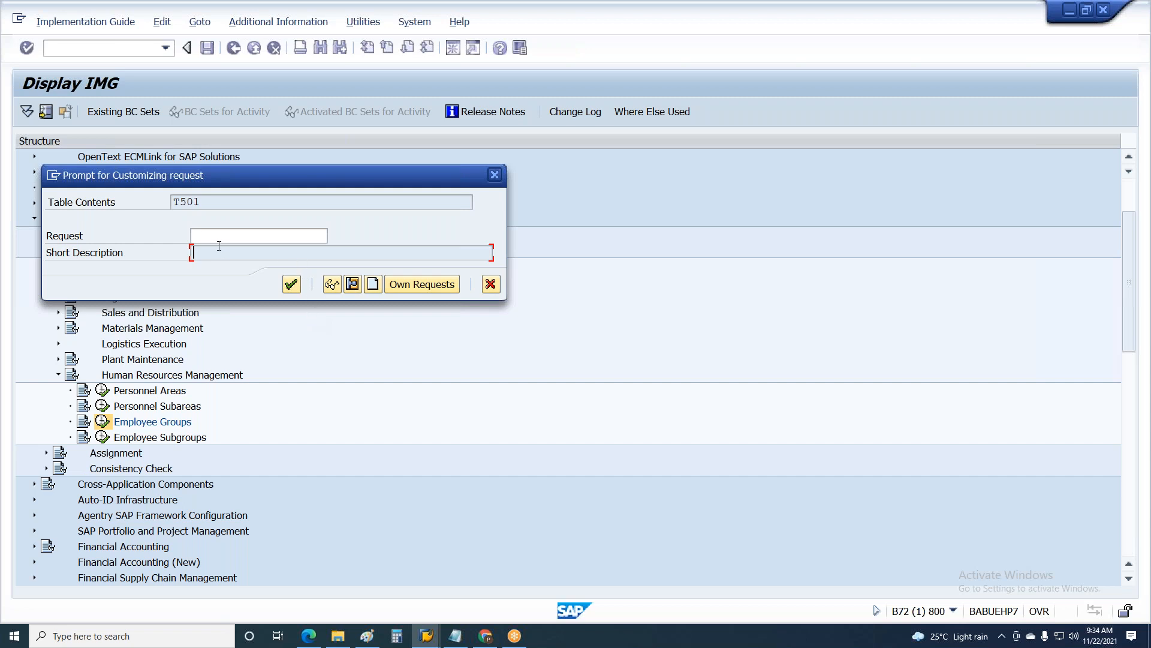
{"action": "left_click", "coordinate": [193, 234]}
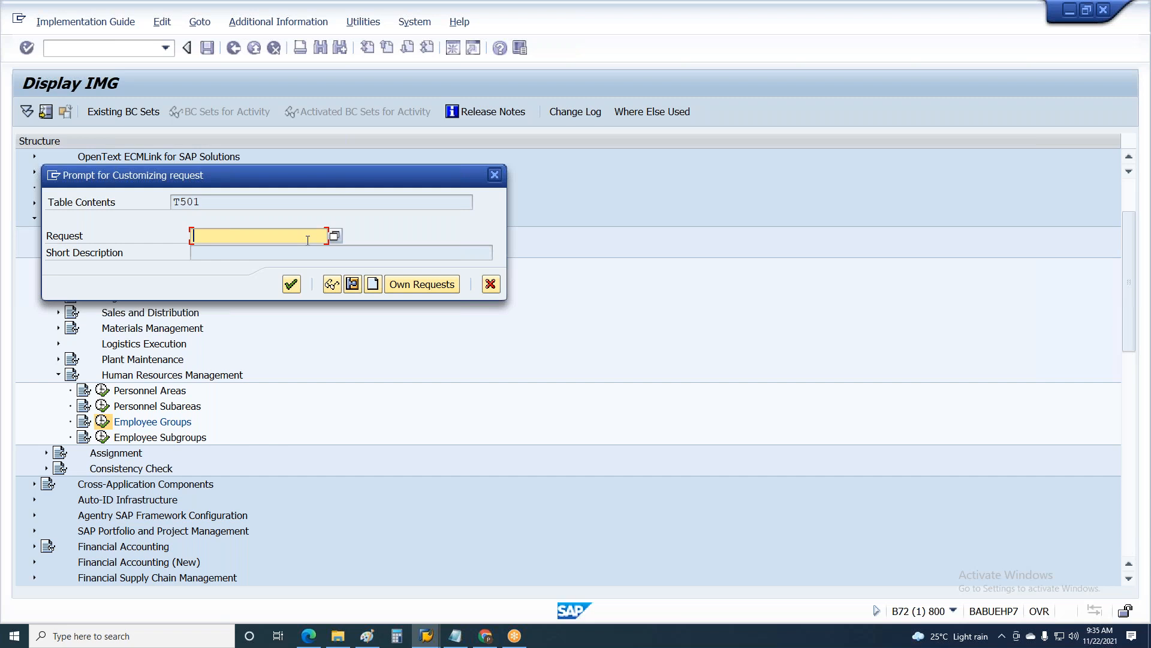
{"action": "left_click", "coordinate": [373, 285]}
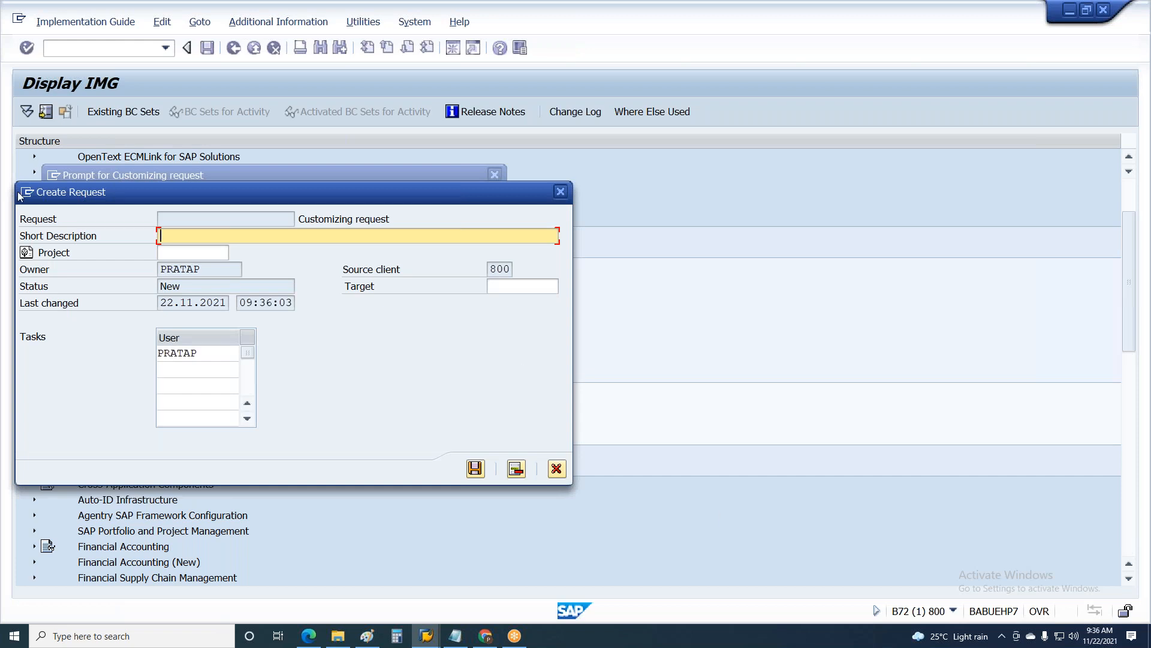
{"action": "key", "text": "Tab"}
{"action": "key", "text": "Tab"}
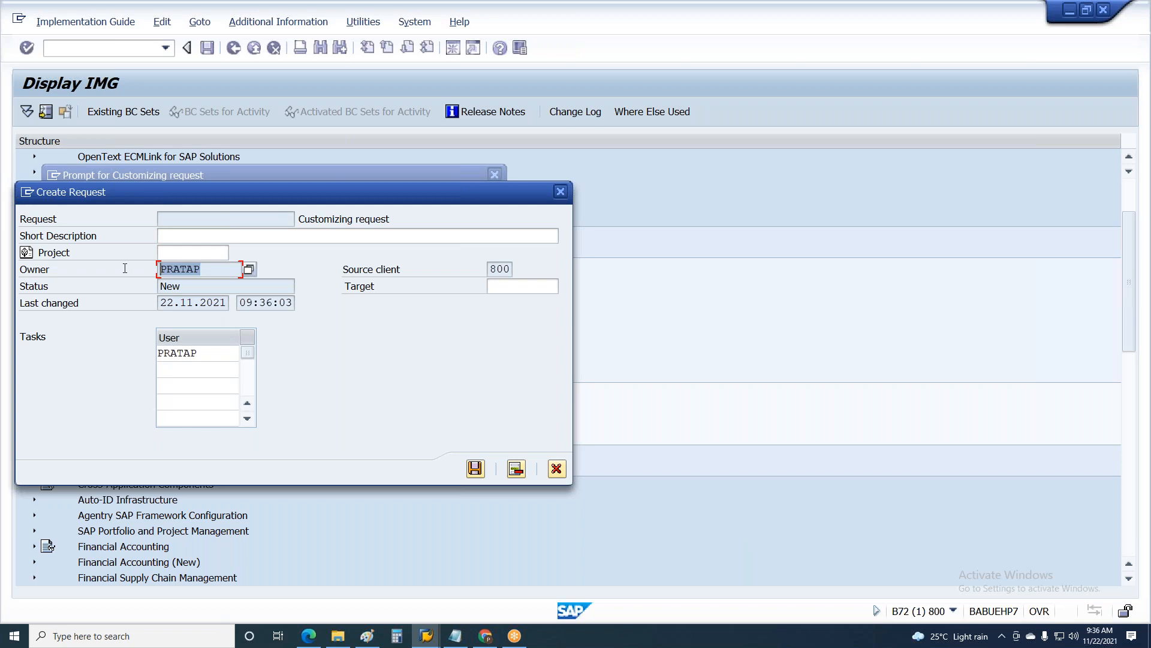
{"action": "left_click", "coordinate": [179, 237]}
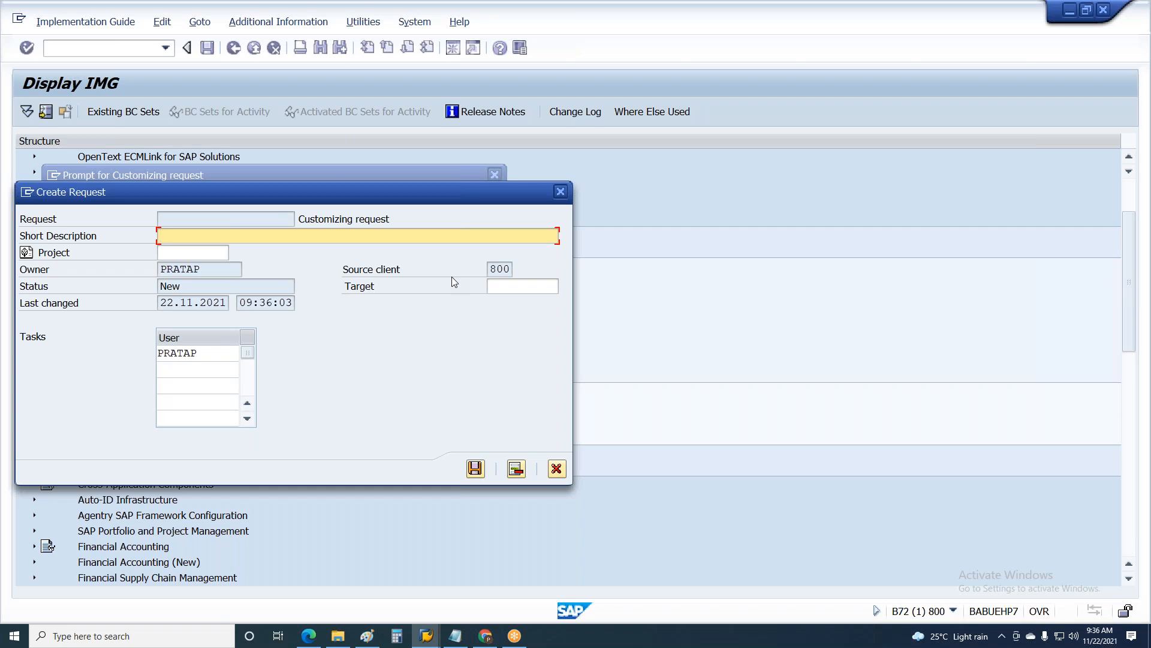
Step: Enter the naming pattern "Country_Module_phase of Proj" as the new request's short description
{"action": "type", "text": "Country_Module_phase of"}
{"action": "key", "text": "BackSpace"}
{"action": "key", "text": "BackSpace"}
{"action": "key", "text": "BackSpace"}
{"action": "type", "text": "of Proj"}
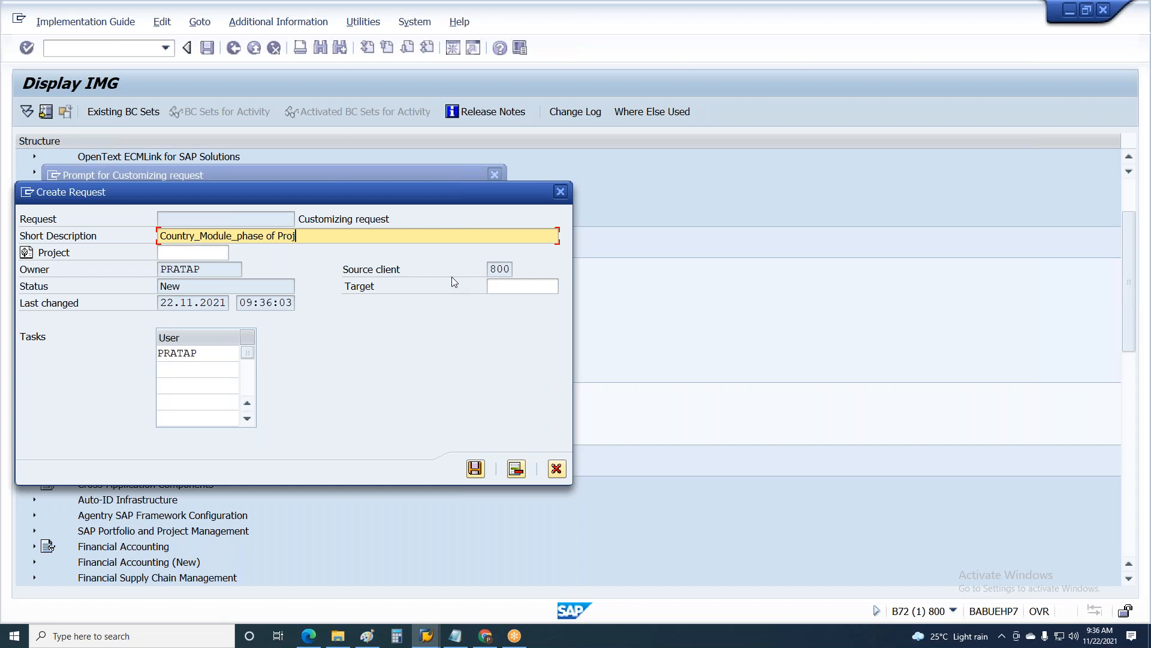
{"action": "type", "text": "_"}
{"action": "type", "text": "XXXXXX"}
{"action": "type", "text": "_Dec"}
Step: Extend the naming pattern with "_XXXXXX_Description" and clear the short description again
{"action": "key", "text": "BackSpace"}
{"action": "type", "text": "scription"}
{"action": "key", "text": "BackSpace"}
{"action": "key", "text": "BackSpace"}
{"action": "key", "text": "BackSpace"}
{"action": "key", "text": "BackSpace"}
{"action": "key", "text": "BackSpace"}
{"action": "key", "text": "BackSpace"}
{"action": "key", "text": "BackSpace"}
{"action": "key", "text": "BackSpace"}
{"action": "key", "text": "BackSpace"}
{"action": "key", "text": "BackSpace"}
{"action": "key", "text": "BackSpace"}
{"action": "key", "text": "BackSpace"}
{"action": "key", "text": "BackSpace"}
{"action": "key", "text": "BackSpace"}
{"action": "key", "text": "BackSpace"}
{"action": "key", "text": "BackSpace"}
{"action": "key", "text": "BackSpace"}
{"action": "key", "text": "BackSpace"}
{"action": "key", "text": "BackSpace"}
{"action": "key", "text": "BackSpace"}
{"action": "key", "text": "BackSpace"}
{"action": "key", "text": "BackSpace"}
{"action": "key", "text": "BackSpace"}
{"action": "key", "text": "BackSpace"}
{"action": "key", "text": "BackSpace"}
{"action": "key", "text": "BackSpace"}
{"action": "key", "text": "BackSpace"}
{"action": "key", "text": "BackSpace"}
{"action": "key", "text": "BackSpace"}
{"action": "key", "text": "BackSpace"}
{"action": "key", "text": "BackSpace"}
{"action": "key", "text": "BackSpace"}
{"action": "key", "text": "BackSpace"}
{"action": "key", "text": "BackSpace"}
{"action": "key", "text": "BackSpace"}
{"action": "key", "text": "BackSpace"}
{"action": "key", "text": "BackSpace"}
{"action": "key", "text": "BackSpace"}
{"action": "key", "text": "BackSpace"}
{"action": "key", "text": "BackSpace"}
Step: Begin the request's short description with "IN_PA_Realization_"
{"action": "type", "text": "IN_PA_"}
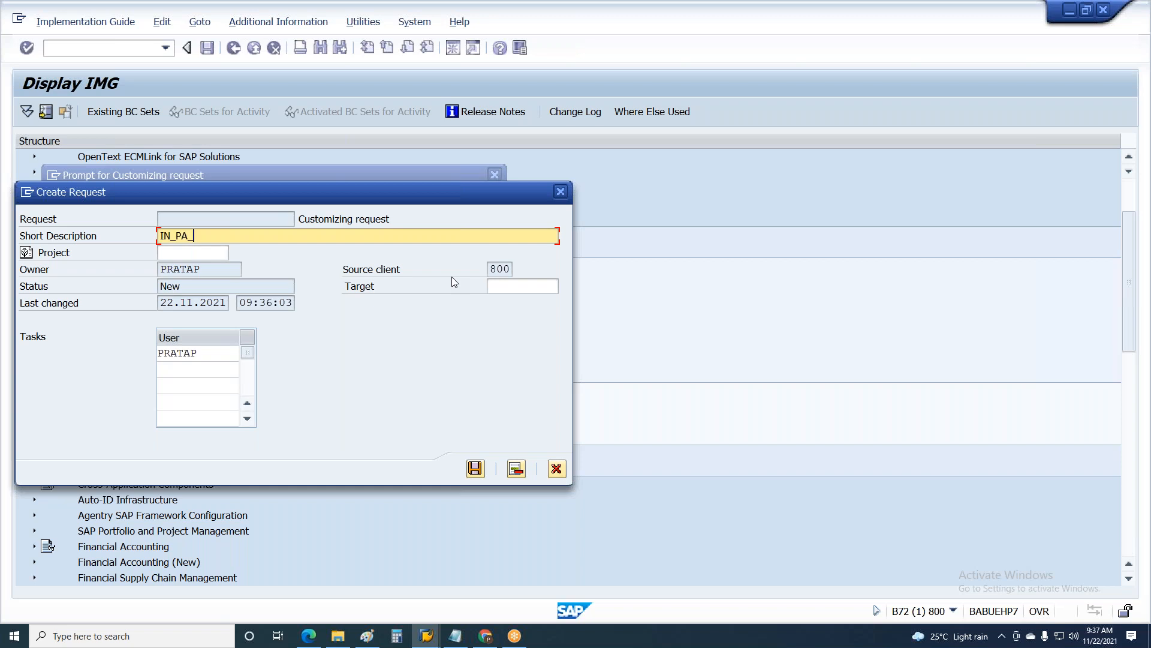
{"action": "type", "text": "Realization_Initial Configuerat"}
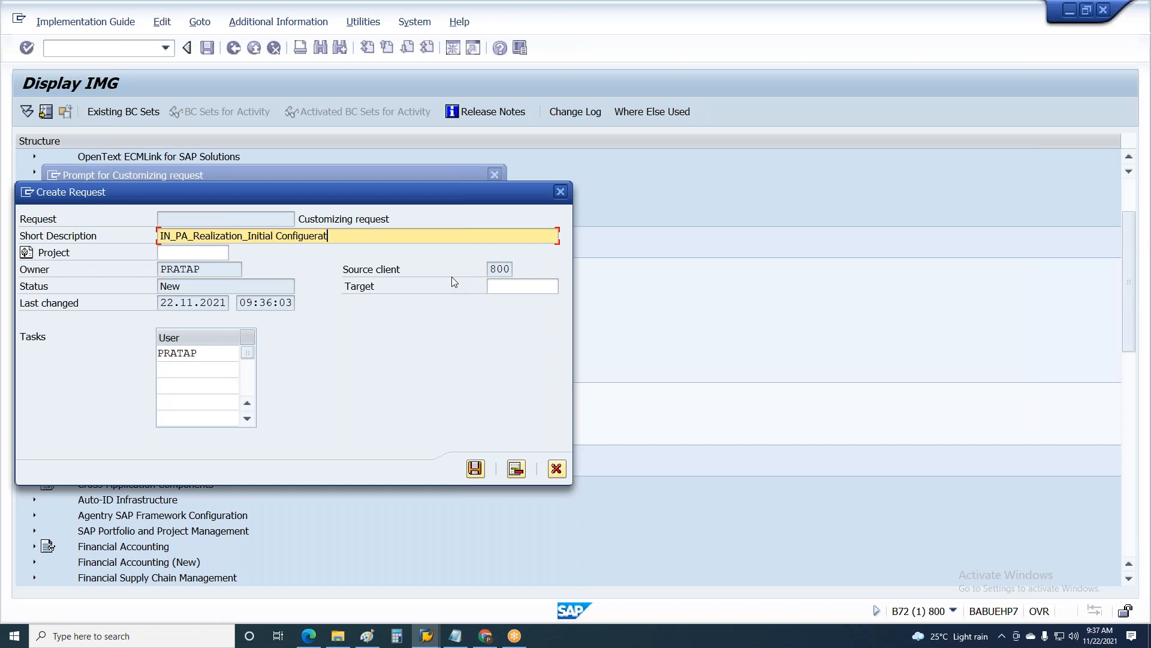
Step: Complete the short description with "Initial Configueration" and save the new customizing request
{"action": "type", "text": "ion"}
{"action": "left_click", "coordinate": [476, 468]}
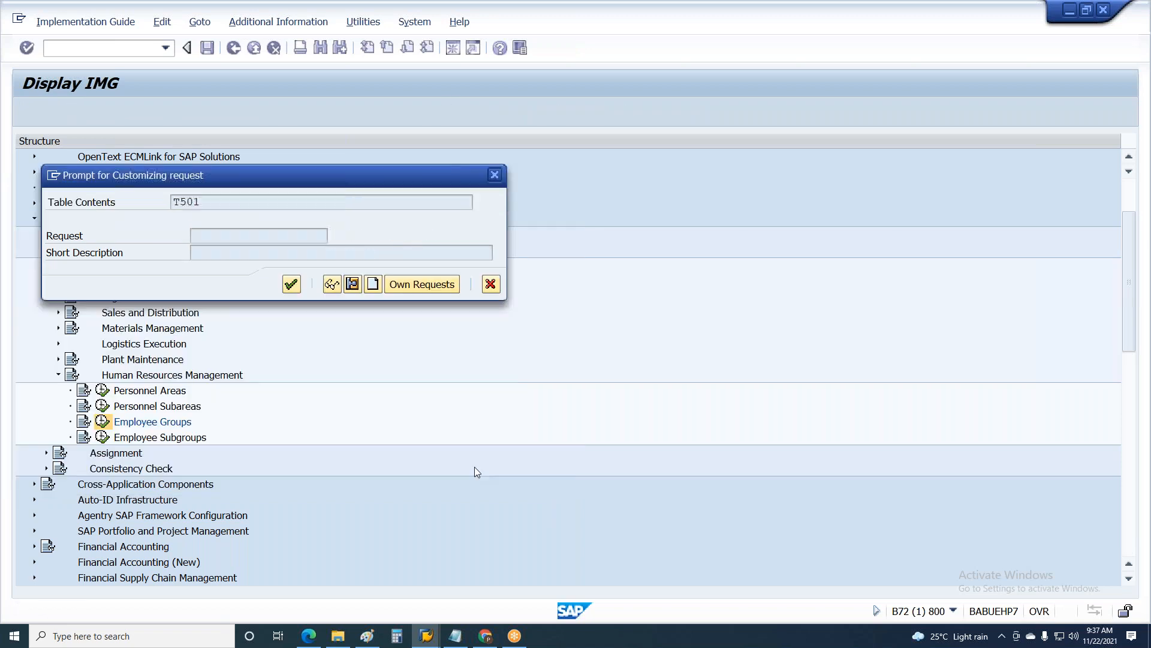
Step: Highlight the request number and short description, and record the employee group in customizing request B72K900042
{"action": "left_click", "coordinate": [268, 236]}
{"action": "left_click_drag", "start_coordinate": [268, 236], "coordinate": [173, 237]}
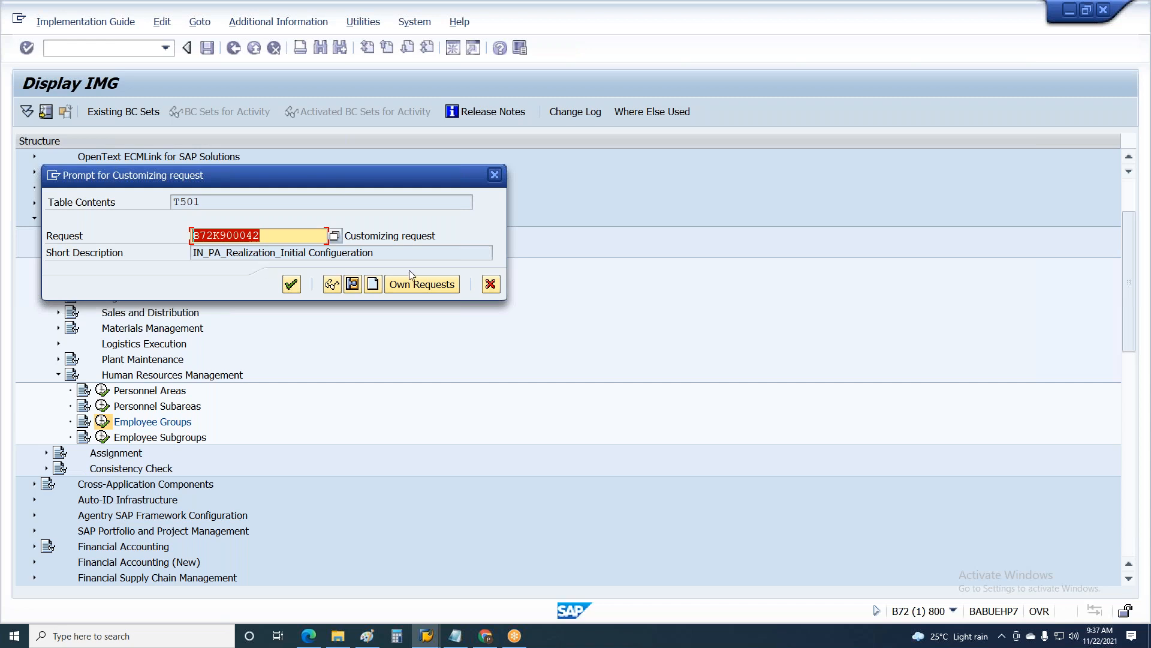
{"action": "left_click", "coordinate": [375, 258]}
{"action": "left_click_drag", "start_coordinate": [375, 257], "coordinate": [155, 272]}
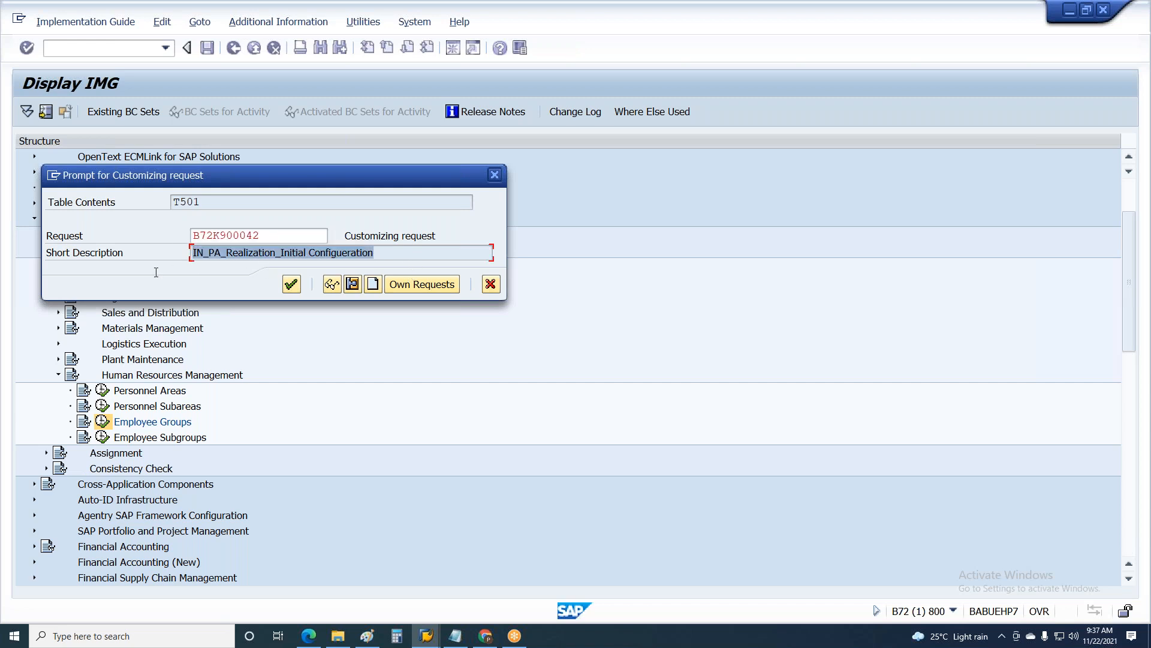
{"action": "left_click", "coordinate": [291, 284]}
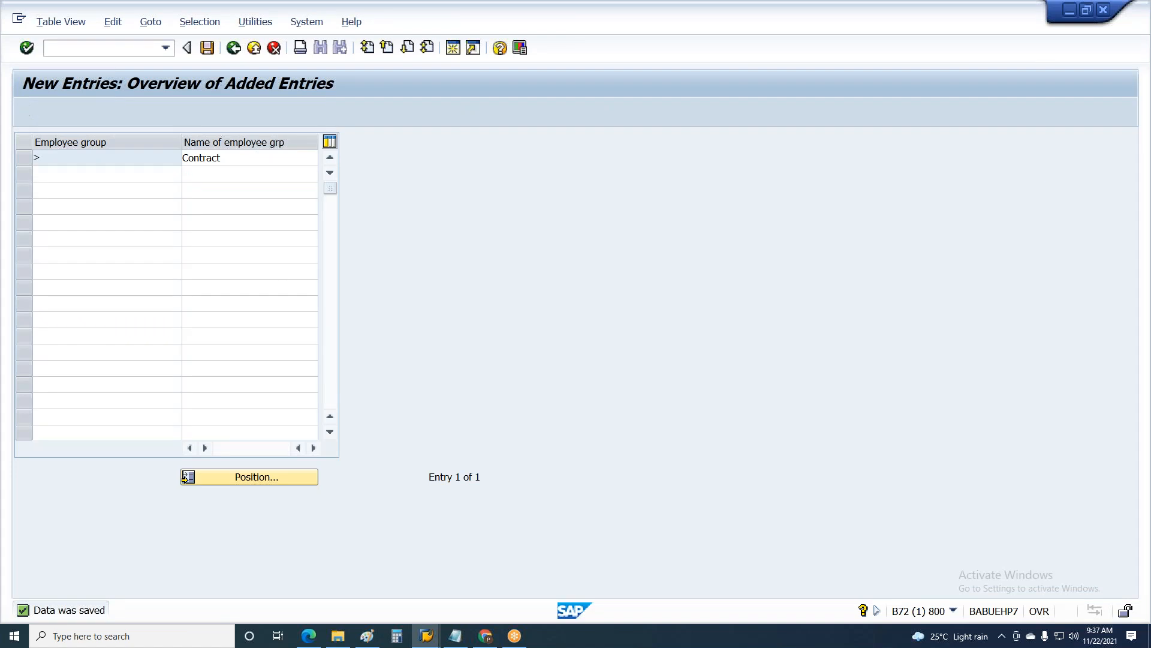
Step: Return to the IMG, open the Employee Subgroups activity for maintenance and name subgroup A1 "Test"
{"action": "key", "text": "F3"}
{"action": "key", "text": "F3"}
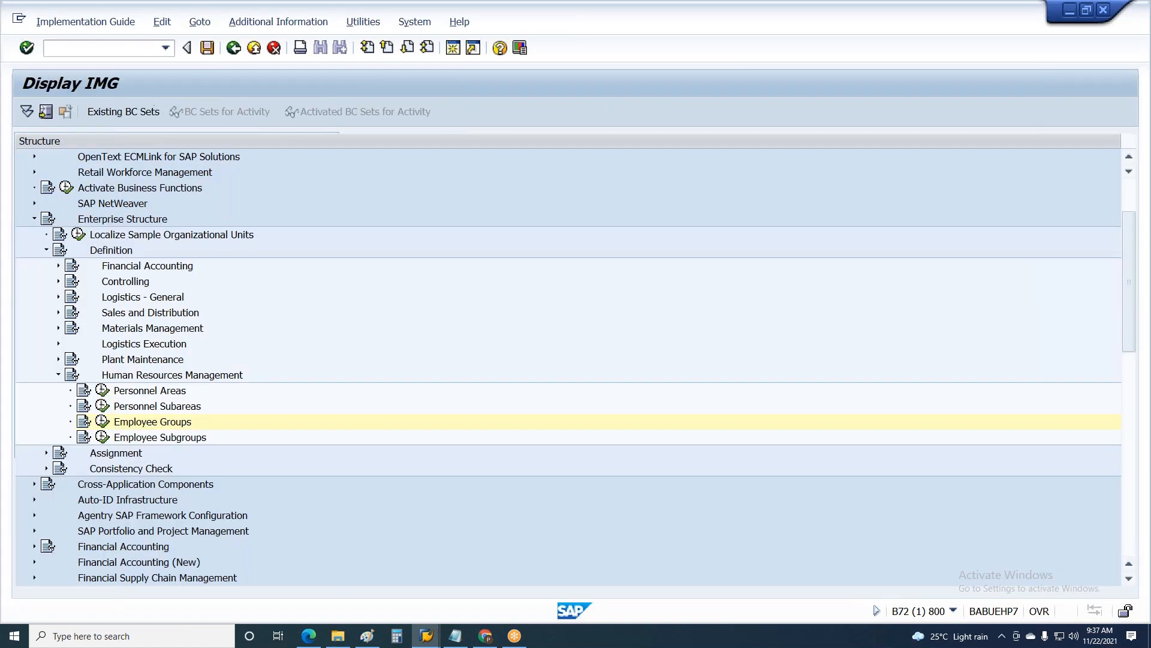
{"action": "left_click", "coordinate": [103, 437]}
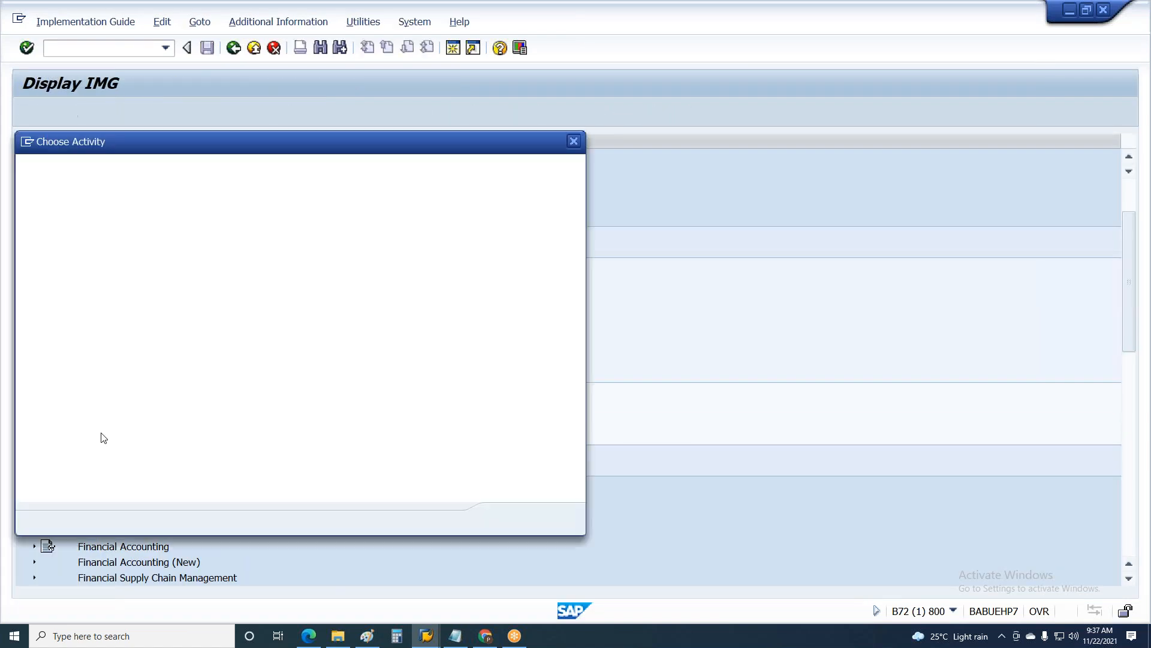
{"action": "double_click", "coordinate": [175, 217]}
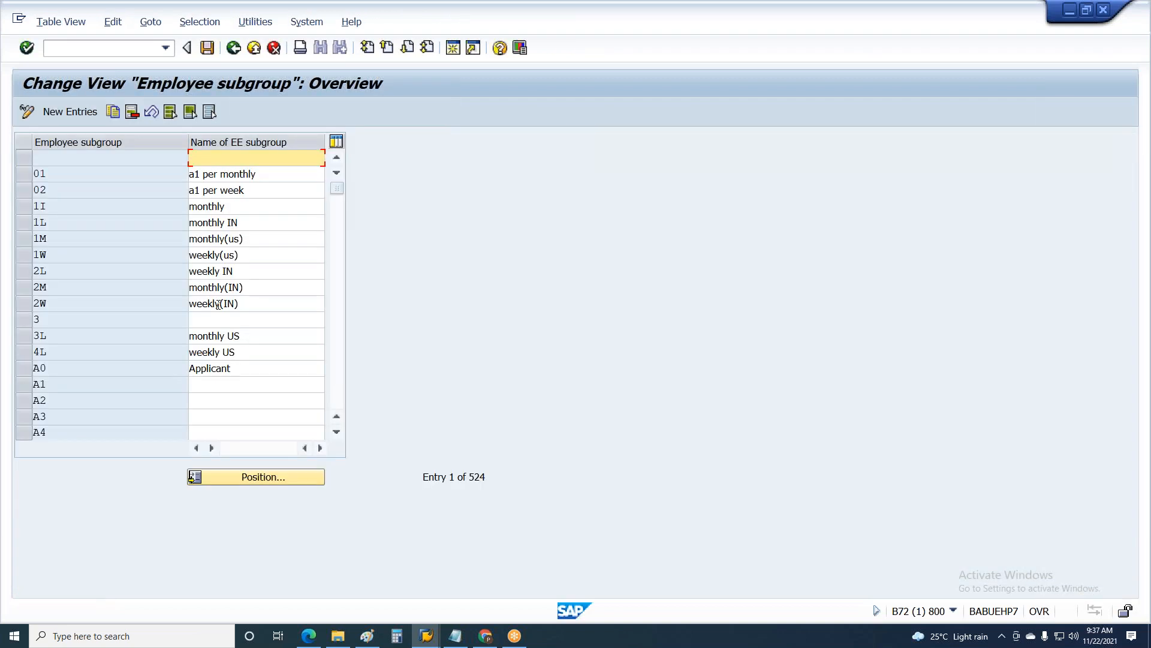
{"action": "left_click", "coordinate": [234, 385]}
{"action": "type", "text": "Test"}
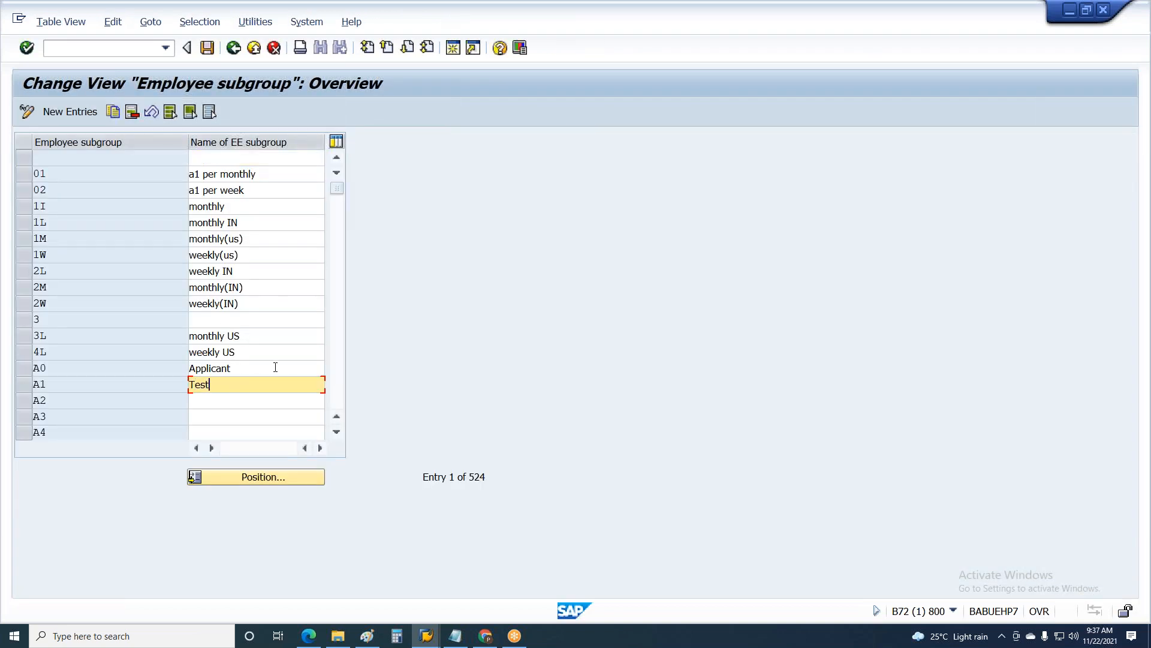
Step: Save the employee subgroup change in customizing request B72K900042
{"action": "left_click", "coordinate": [208, 47]}
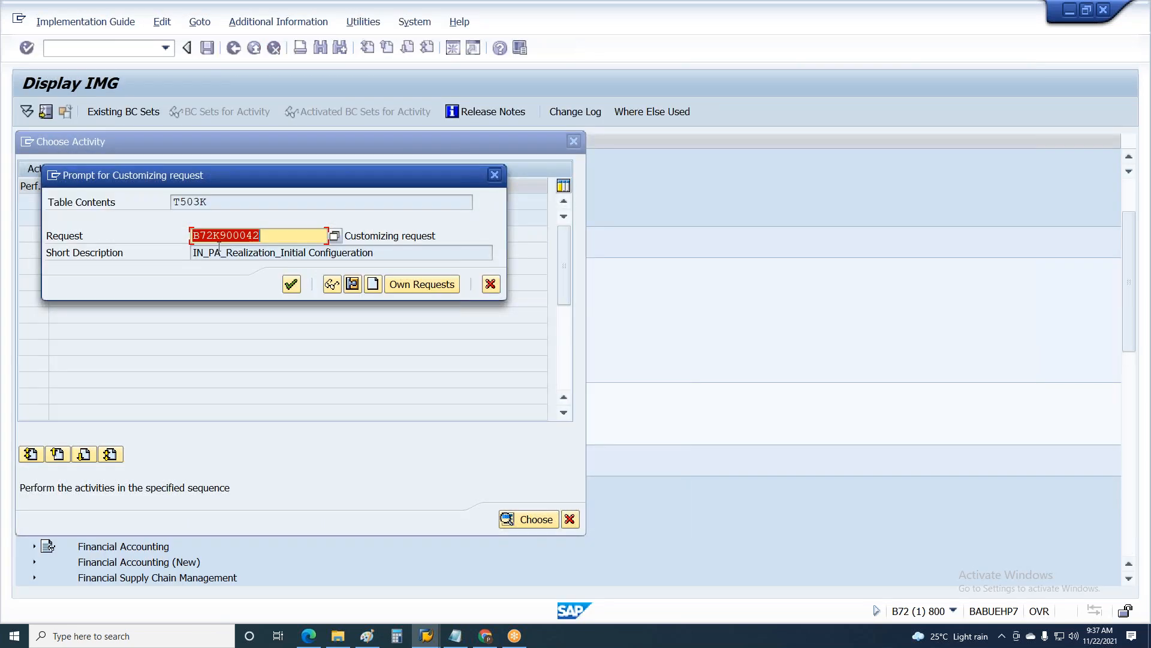
{"action": "left_click_drag", "start_coordinate": [366, 256], "coordinate": [30, 241]}
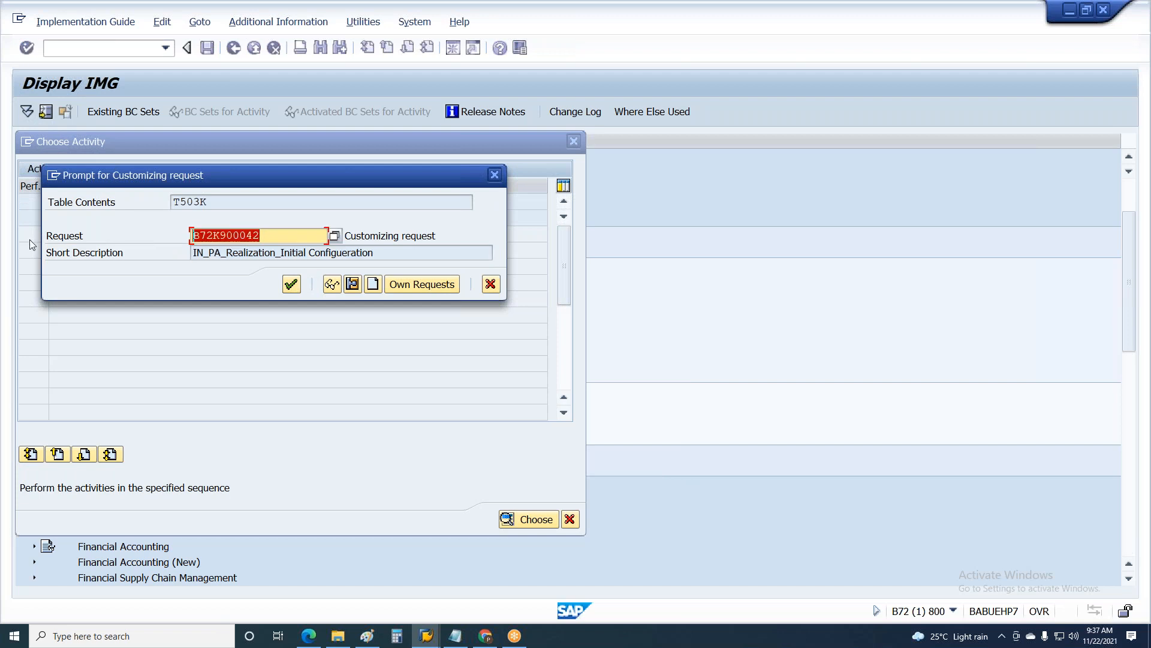
{"action": "left_click", "coordinate": [292, 285]}
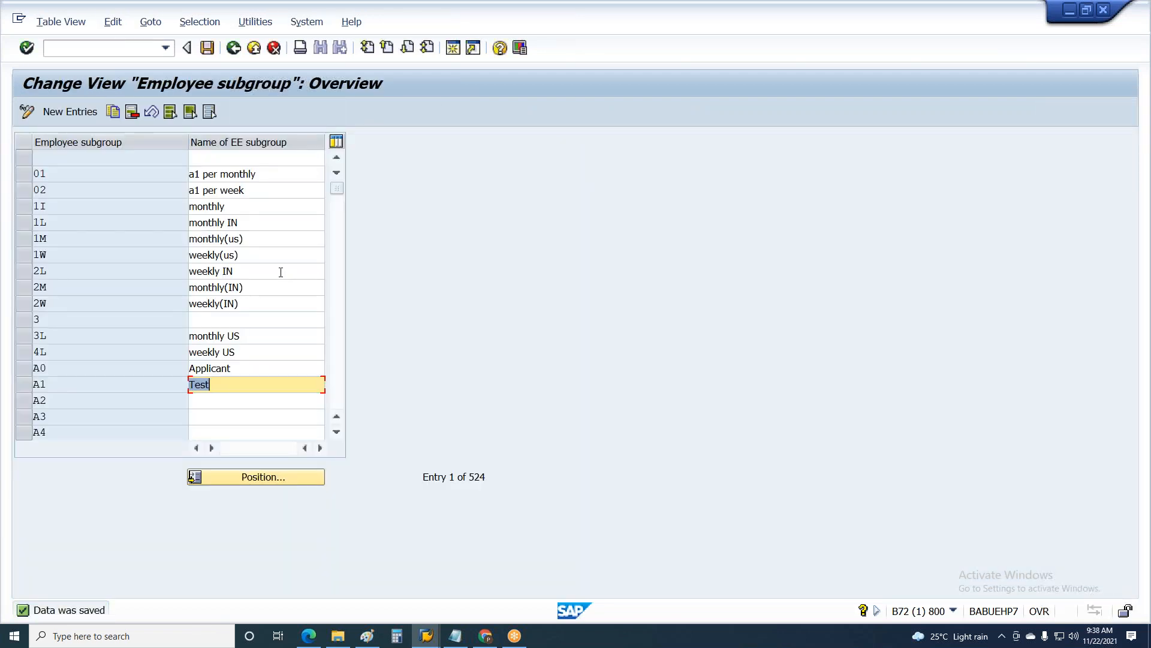
Step: Switch to the Paint diagram and start a third line of the note with "TR is used for"
{"action": "left_click", "coordinate": [449, 630]}
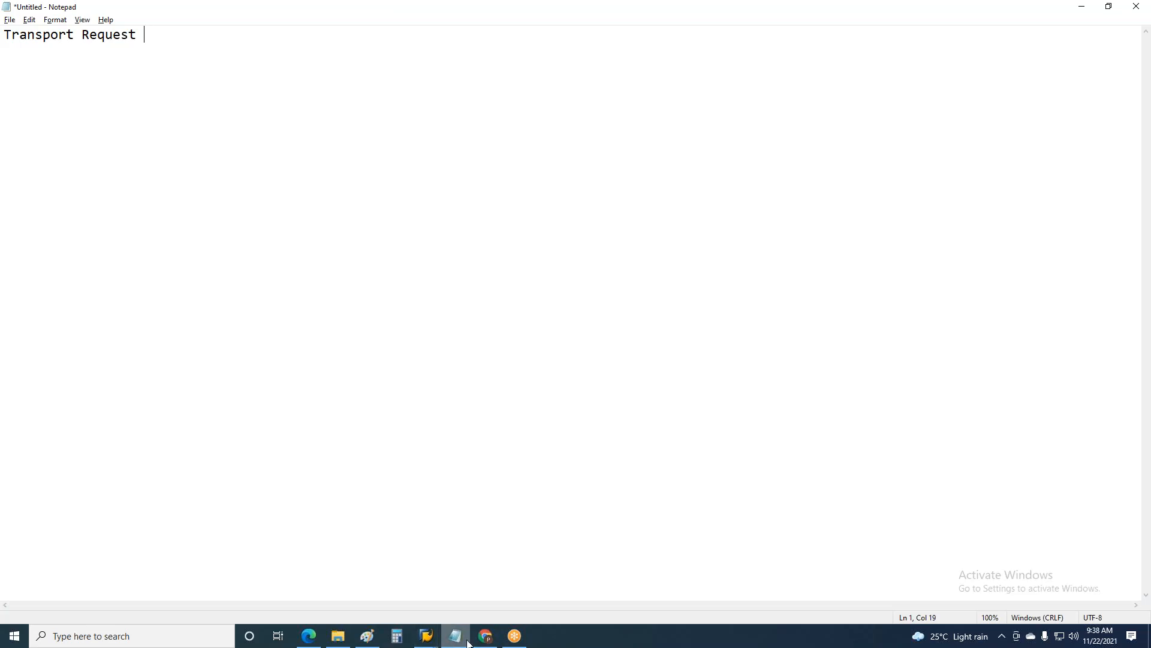
{"action": "left_click", "coordinate": [367, 635]}
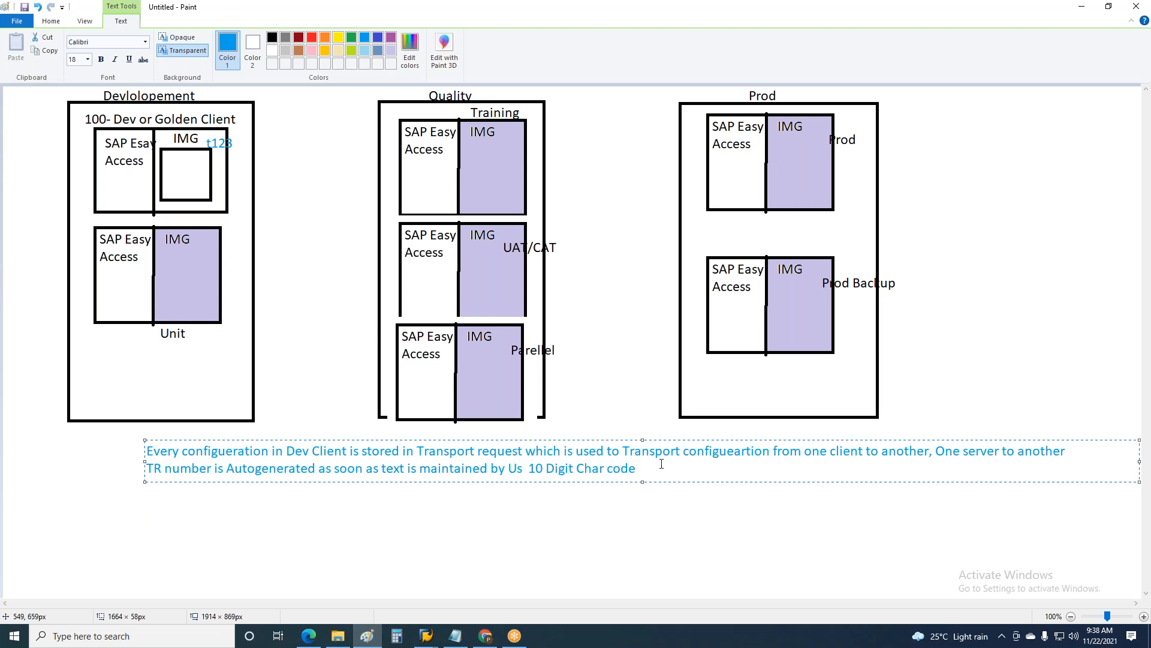
{"action": "key", "text": "Return"}
{"action": "type", "text": "TR is used for "}
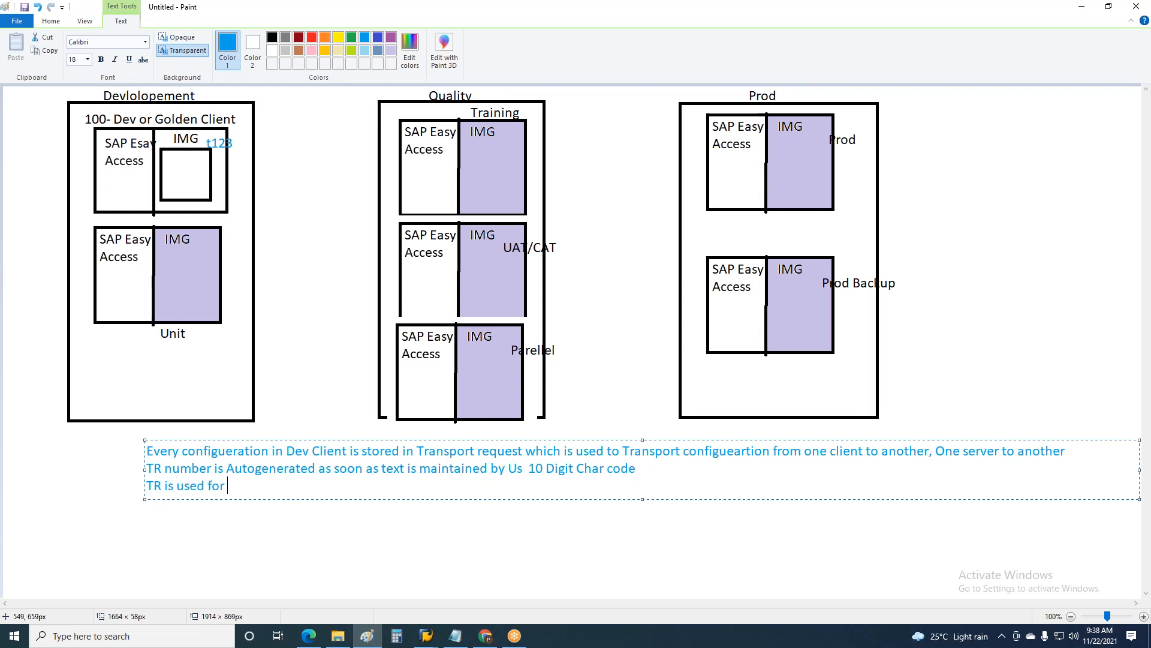
{"action": "type", "text": "one table ot"}
Step: Continue the third line of the note with "one table or multiple tables configueration"
{"action": "key", "text": "BackSpace"}
{"action": "type", "text": "r multiple tables configu"}
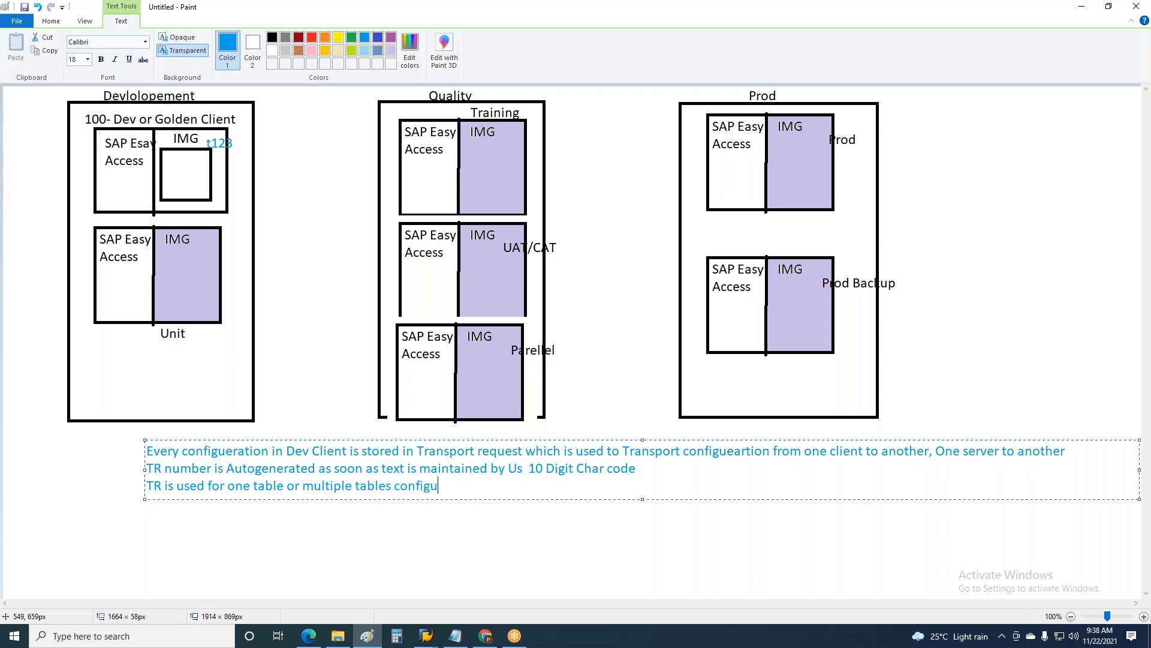
{"action": "type", "text": "eration and"}
Step: Continue the third line of the note with "and multiple modules configueration"
{"action": "type", "text": "multi"}
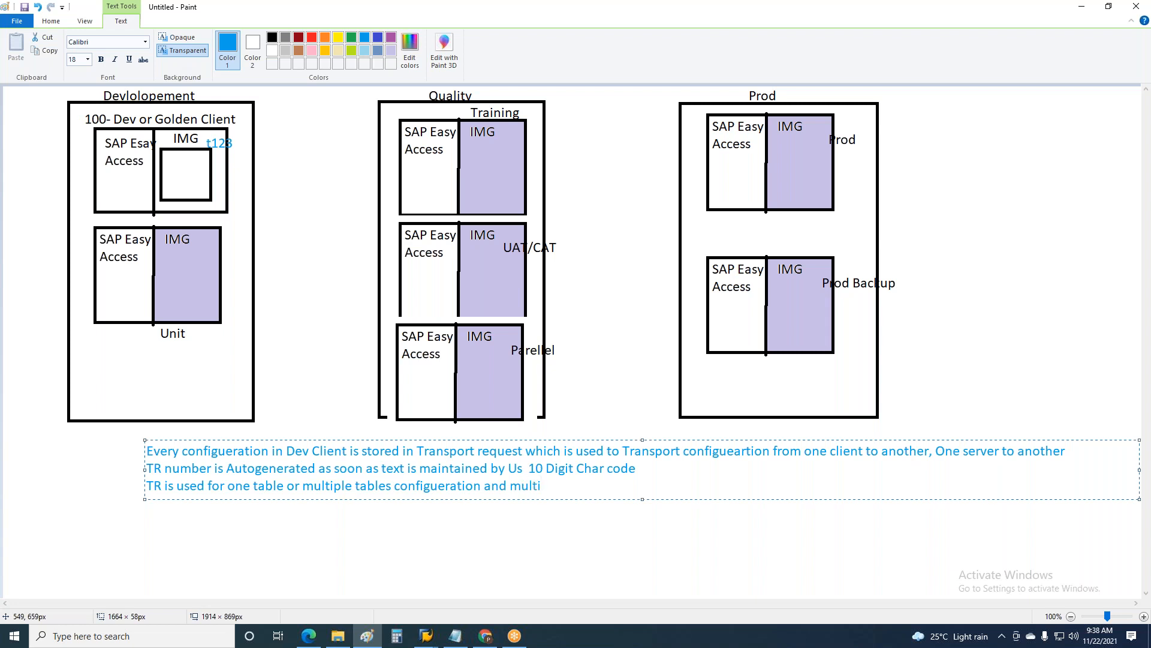
{"action": "type", "text": "ple modules configue"}
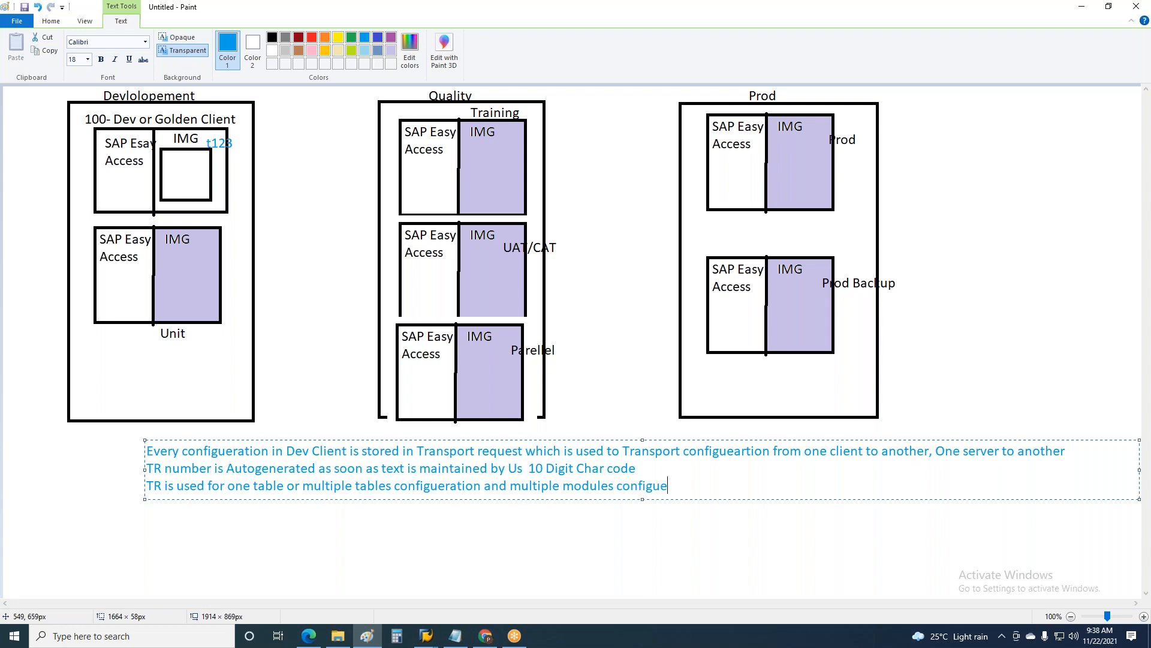
{"action": "type", "text": "ration as long as it "}
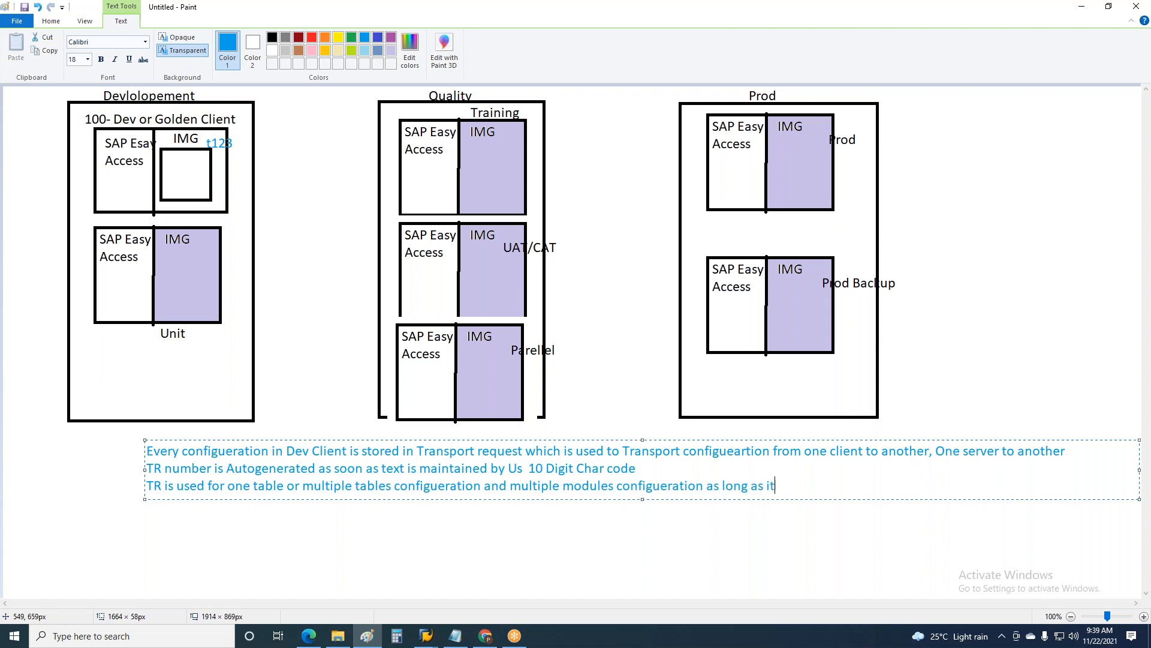
{"action": "type", "text": "is not"}
{"action": "type", "text": " modifi"}
Step: Add "as long as it is not released" to the third line and replace "is" after "TR" with "can be"
{"action": "key", "text": "BackSpace"}
{"action": "key", "text": "BackSpace"}
{"action": "key", "text": "BackSpace"}
{"action": "key", "text": "BackSpace"}
{"action": "key", "text": "BackSpace"}
{"action": "key", "text": "BackSpace"}
{"action": "type", "text": "released"}
{"action": "left_click_drag", "start_coordinate": [180, 487], "coordinate": [164, 488]}
{"action": "type", "text": "can be"}
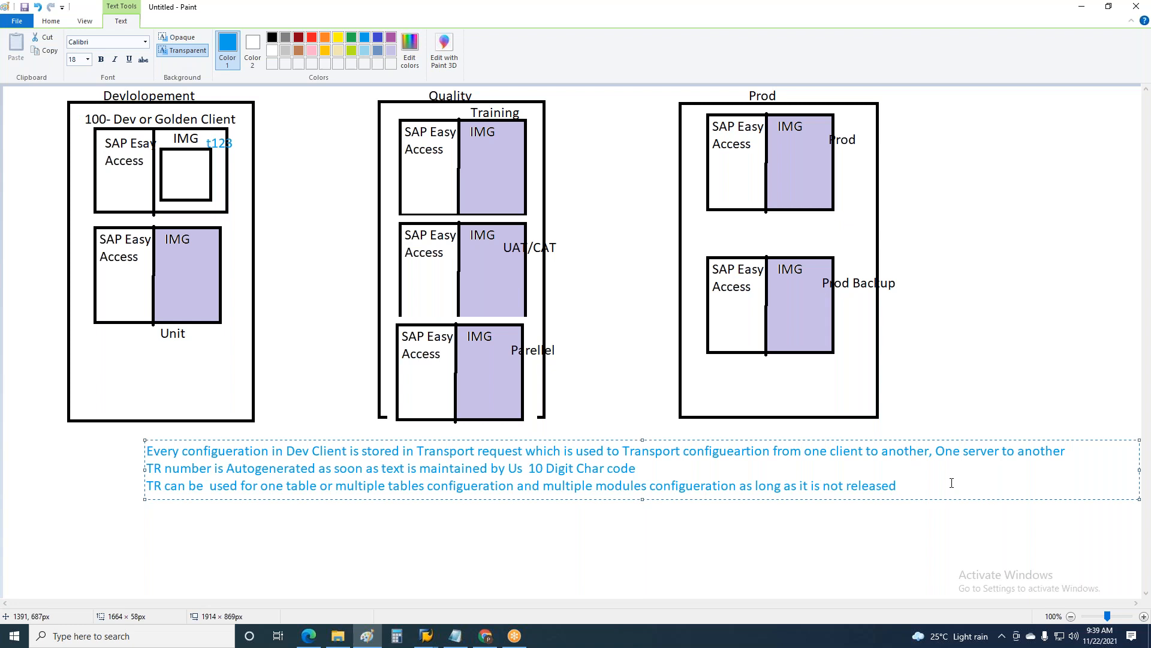
Step: Extend the third line of the note with ". But once transport is released then"
{"action": "key", "text": "Return"}
{"action": "left_click", "coordinate": [917, 492]}
{"action": "mouse_move", "coordinate": [917, 492]}
{"action": "left_mouse_down"}
{"action": "mouse_move", "coordinate": [641, 487]}
{"action": "mouse_move", "coordinate": [804, 455]}
{"action": "mouse_move", "coordinate": [911, 486]}
{"action": "left_mouse_up"}
{"action": "type", "text": "."}
{"action": "type", "text": " 0"}
{"action": "key", "text": "BackSpace"}
{"action": "type", "text": "But once trans"}
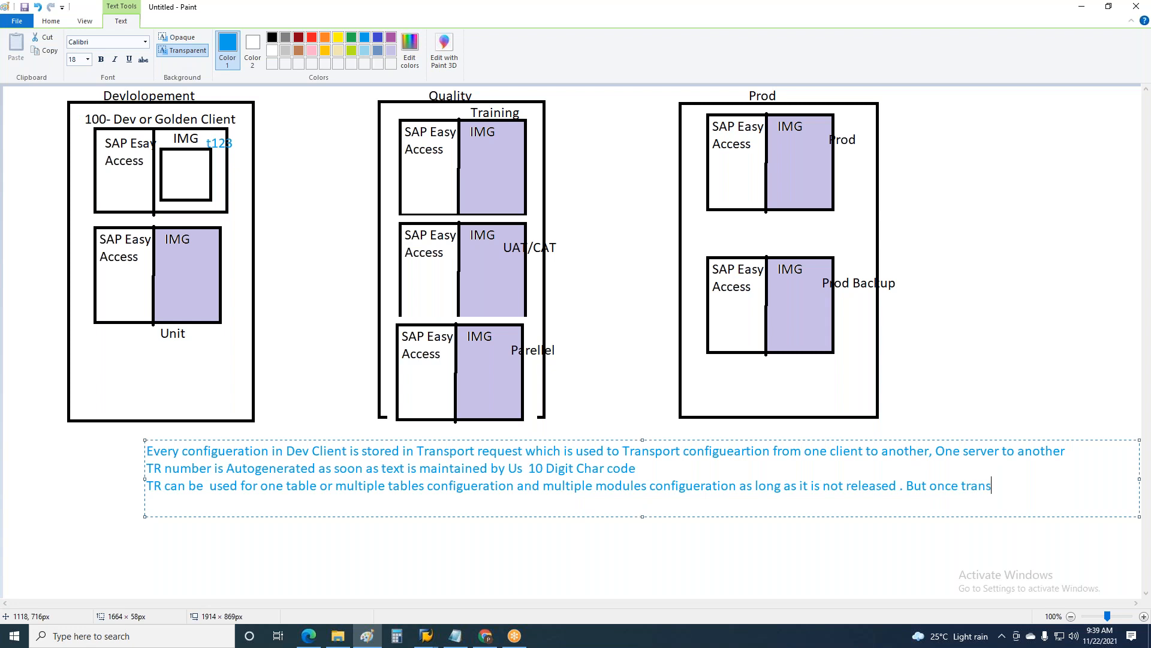
{"action": "type", "text": "port is released then"}
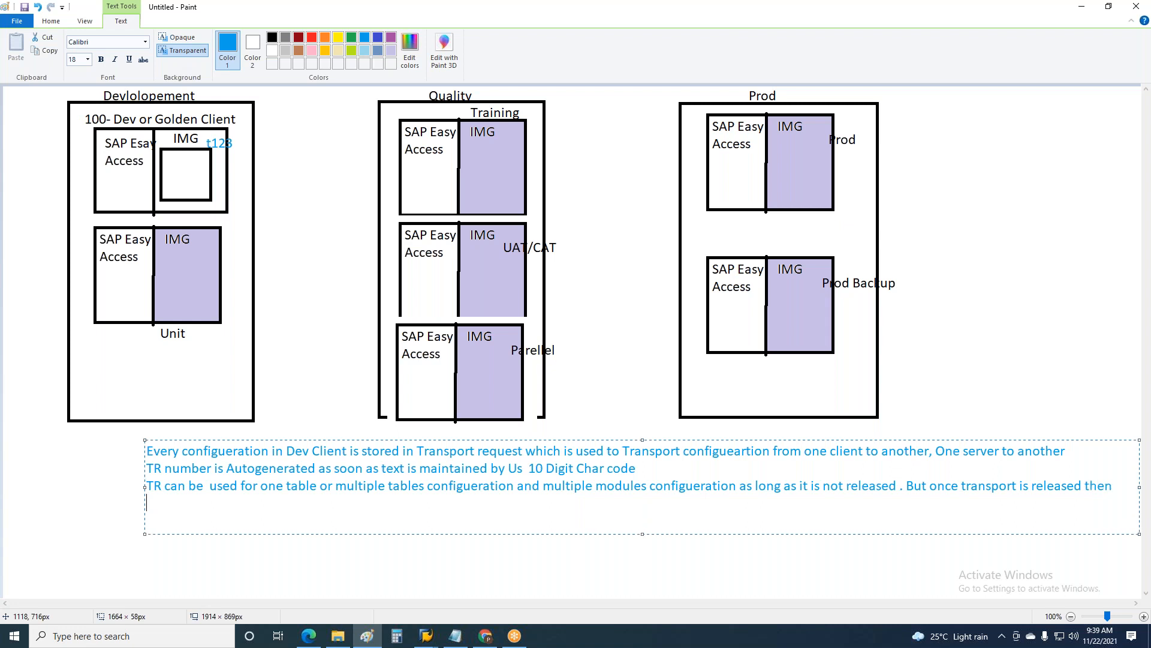
Step: Add an indented continuation line reading "we can not use the released transport for any changes"
{"action": "key", "text": "Return"}
{"action": "type", "text": "we can not use that"}
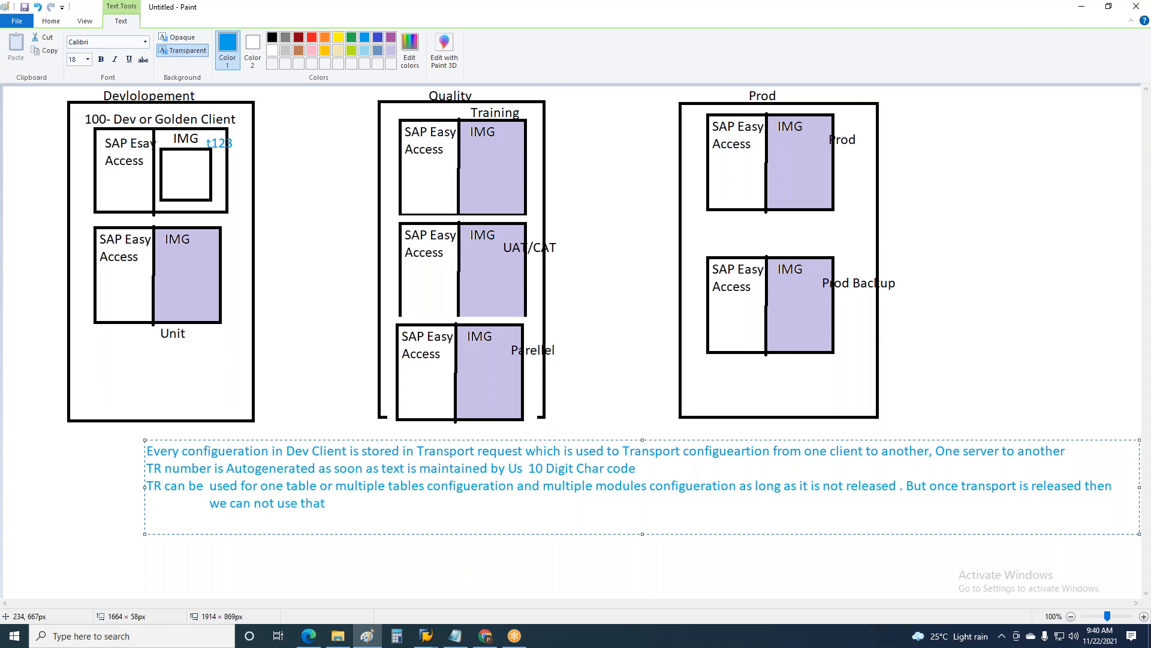
{"action": "key", "text": "BackSpace"}
{"action": "key", "text": "BackSpace"}
{"action": "type", "text": "e released transport  for any"}
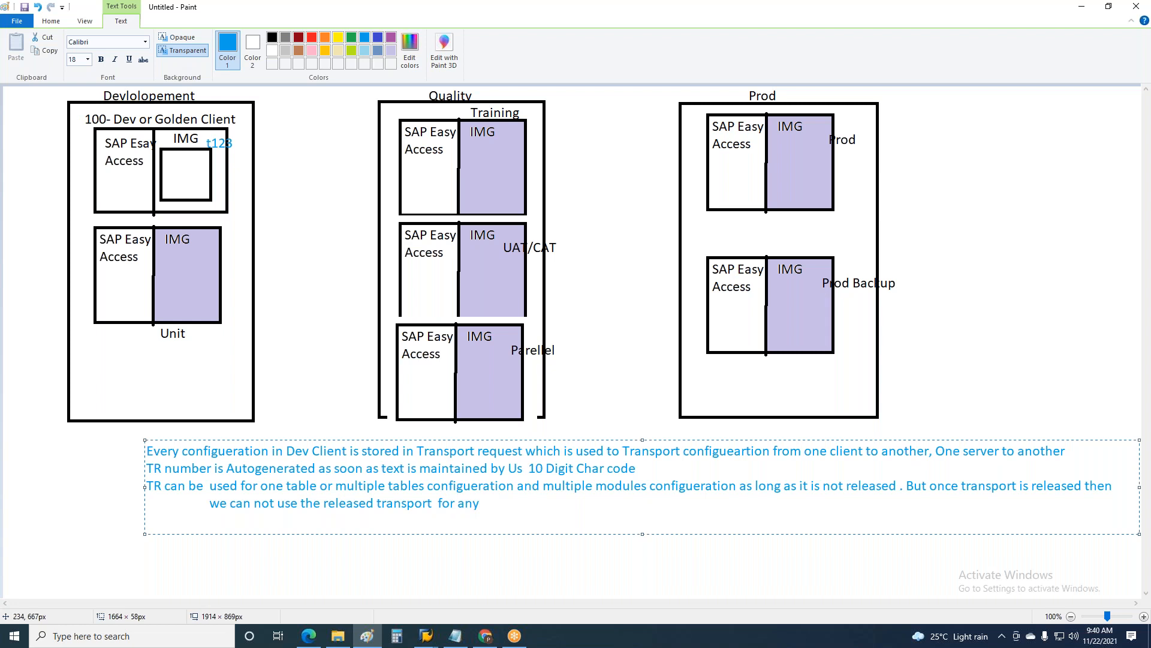
{"action": "type", "text": " changes "}
{"action": "type", "text": " we =have"}
Step: Finish the continuation line with "we have to create new one" and commit the text to the diagram
{"action": "key", "text": "BackSpace"}
{"action": "key", "text": "BackSpace"}
{"action": "key", "text": "BackSpace"}
{"action": "key", "text": "BackSpace"}
{"action": "key", "text": "BackSpace"}
{"action": "type", "text": "have to c"}
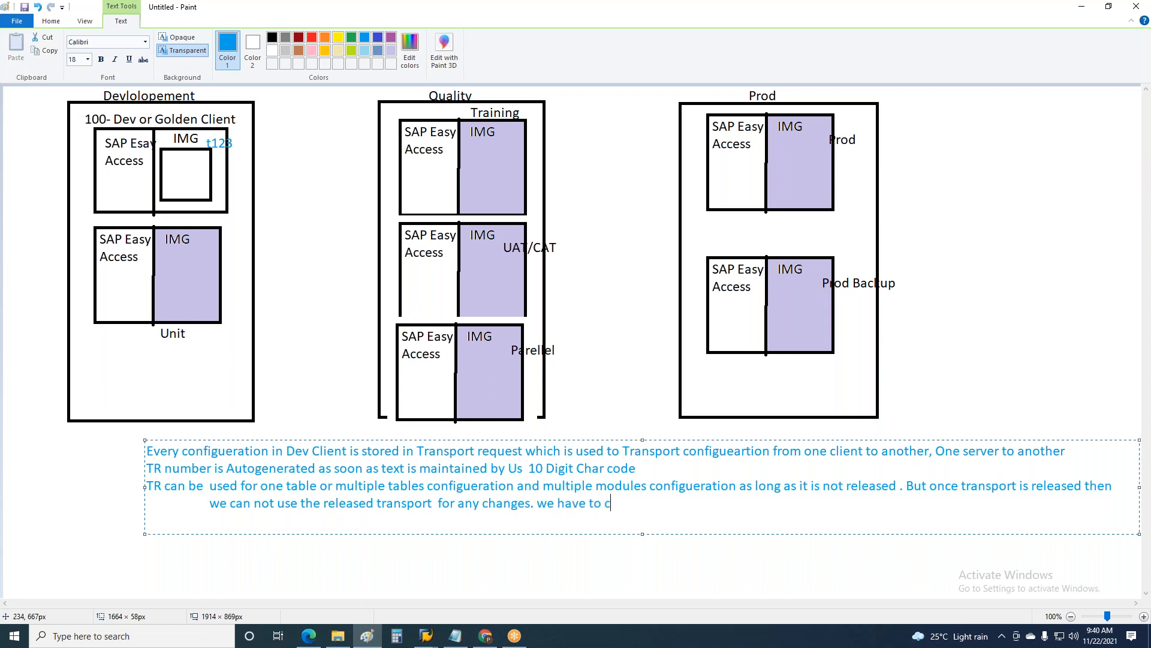
{"action": "type", "text": "reate new one"}
{"action": "left_click", "coordinate": [362, 572]}
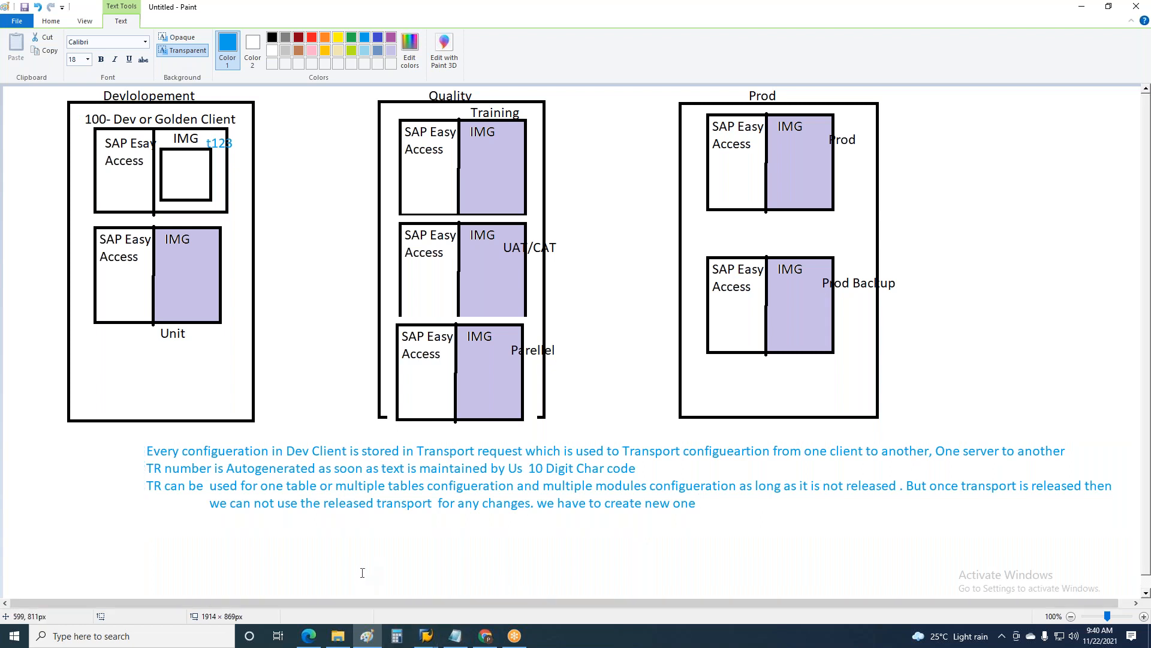
Step: Switch to SAP, leave the employee subgroup overview for the IMG and collapse the Enterprise Structure node
{"action": "key", "text": "alt+Tab"}
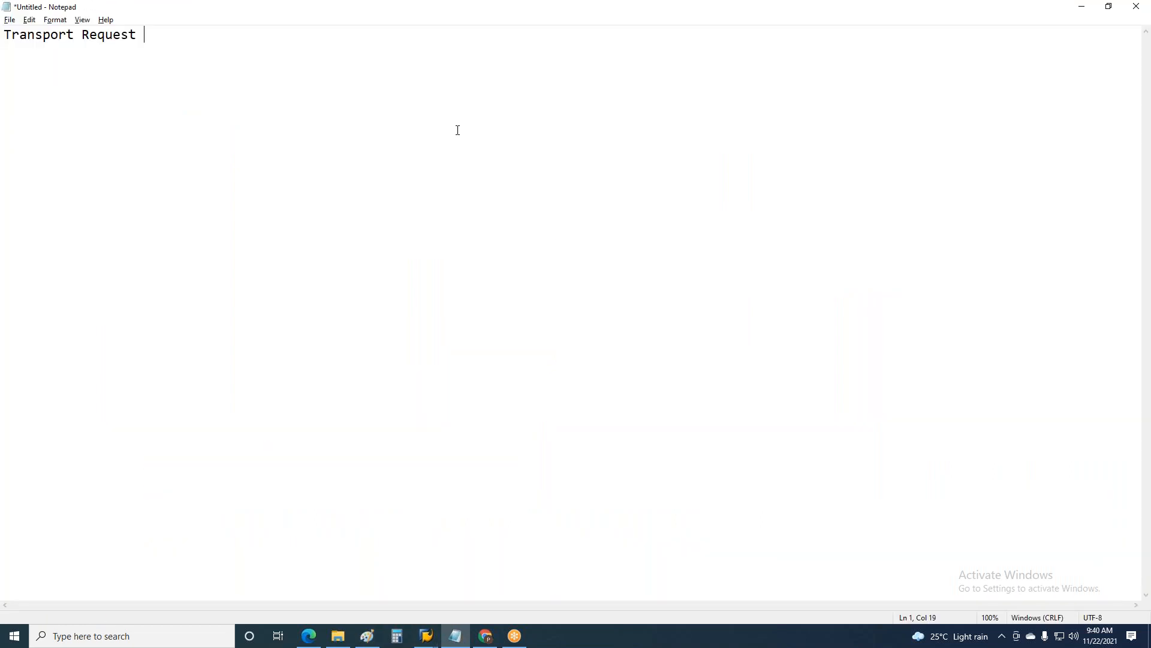
{"action": "key", "text": "alt+Tab"}
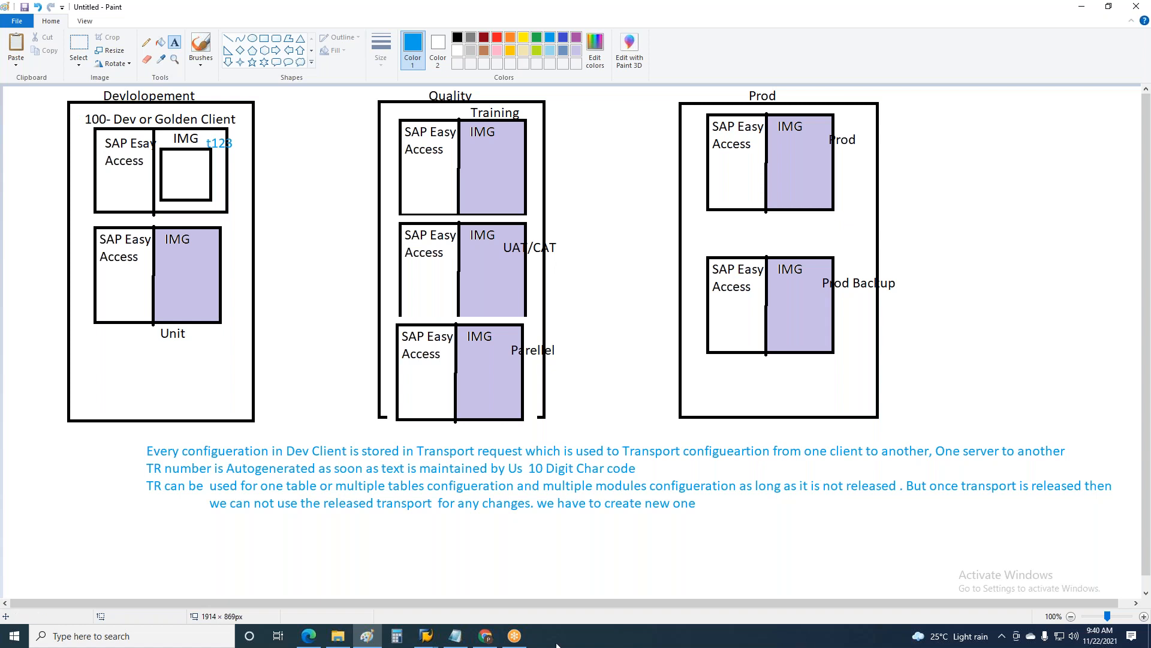
{"action": "mouse_move", "coordinate": [427, 636]}
{"action": "left_click", "coordinate": [430, 615]}
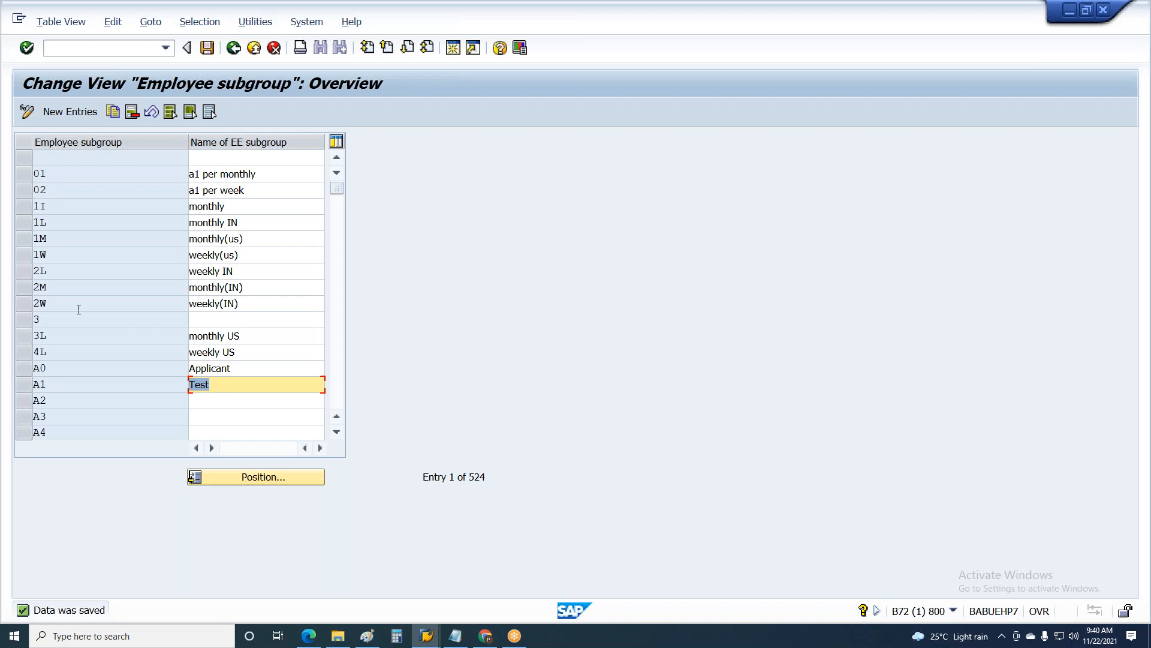
{"action": "left_click", "coordinate": [207, 48]}
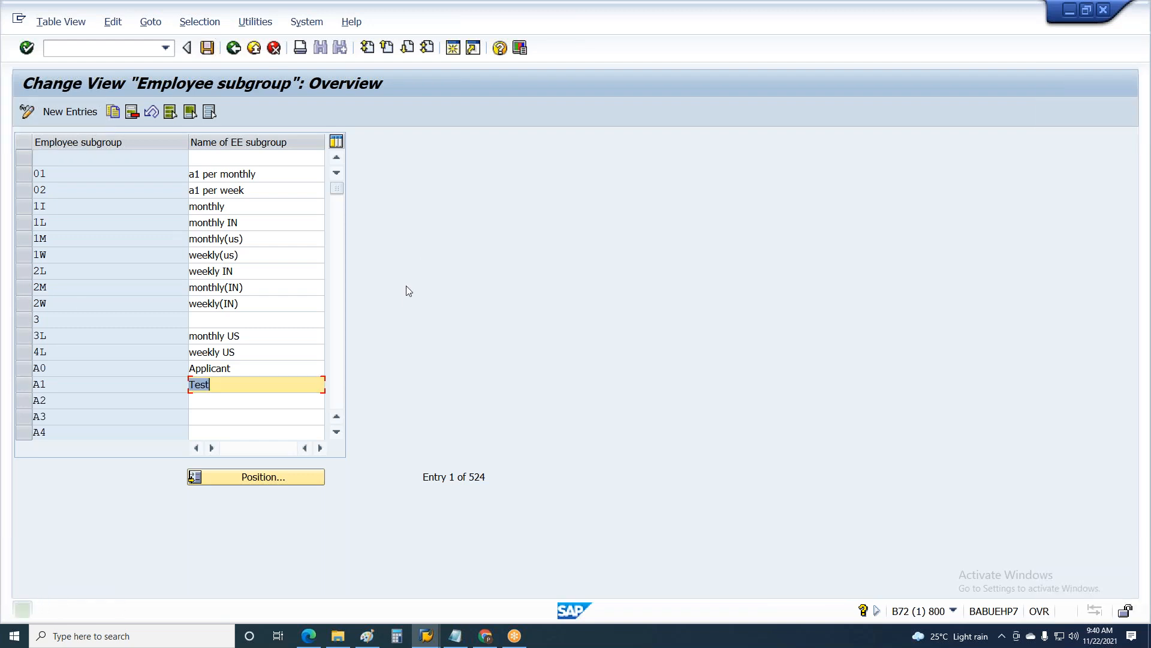
{"action": "key", "text": "F3"}
{"action": "key", "text": "F3"}
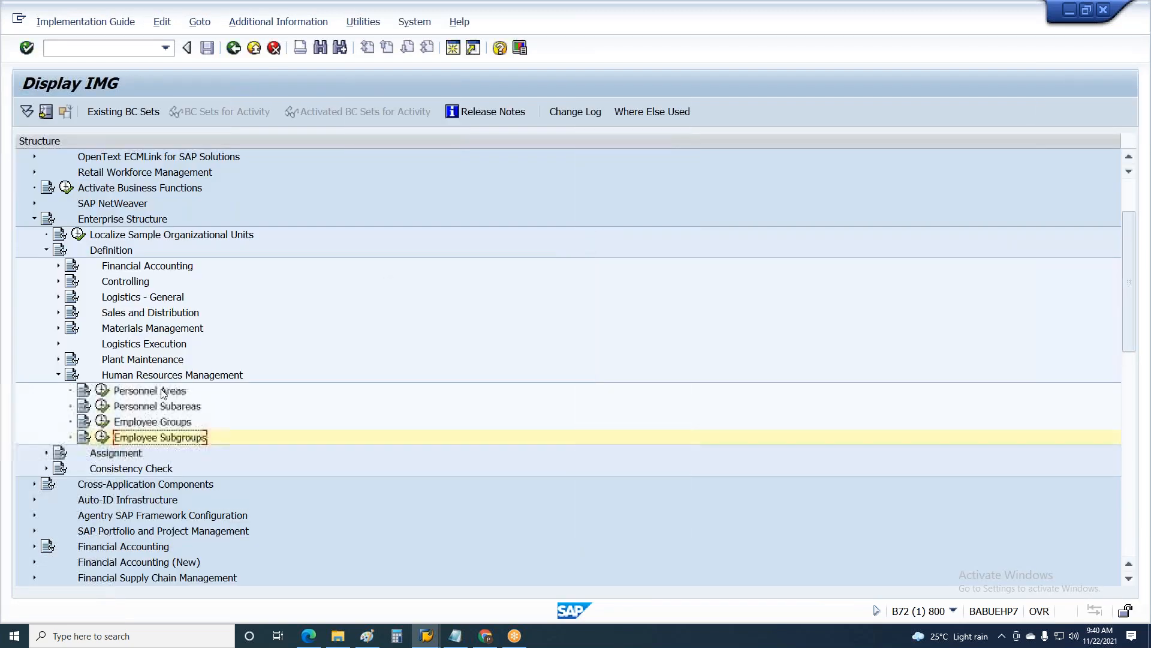
{"action": "left_click", "coordinate": [36, 220]}
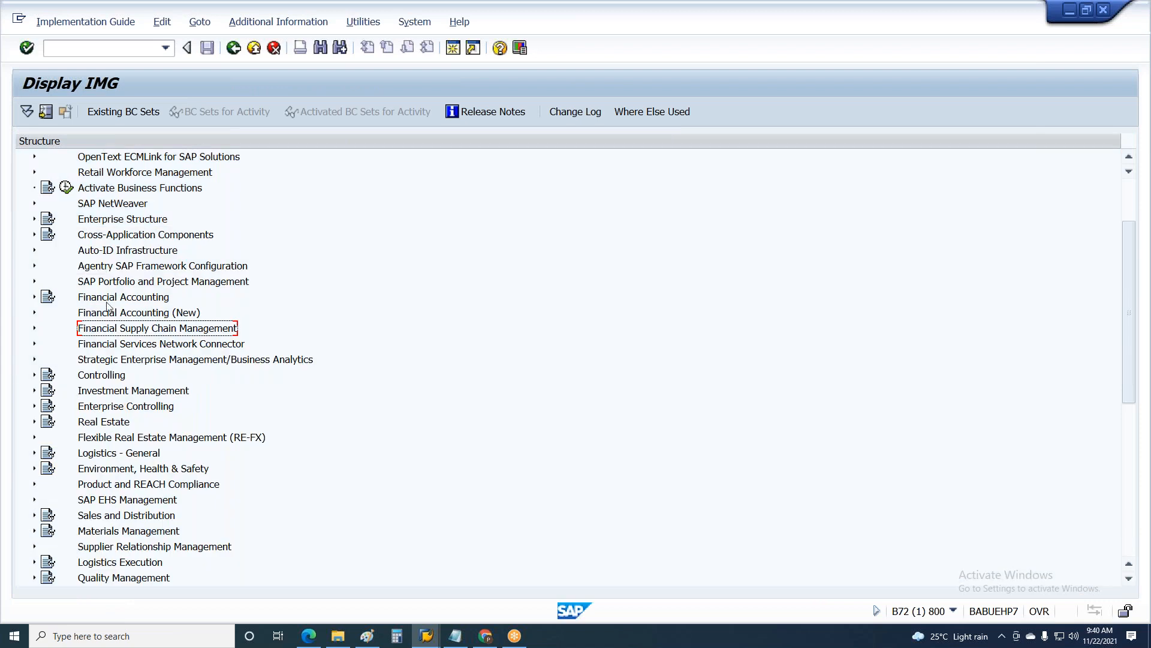
Step: Find the Personnel Management node in the IMG structure and expand it
{"action": "scroll", "coordinate": [129, 309], "scroll_direction": "up", "scroll_amount": 2}
{"action": "scroll", "coordinate": [145, 303], "scroll_direction": "down", "scroll_amount": 3}
{"action": "scroll", "coordinate": [147, 294], "scroll_direction": "down", "scroll_amount": 6}
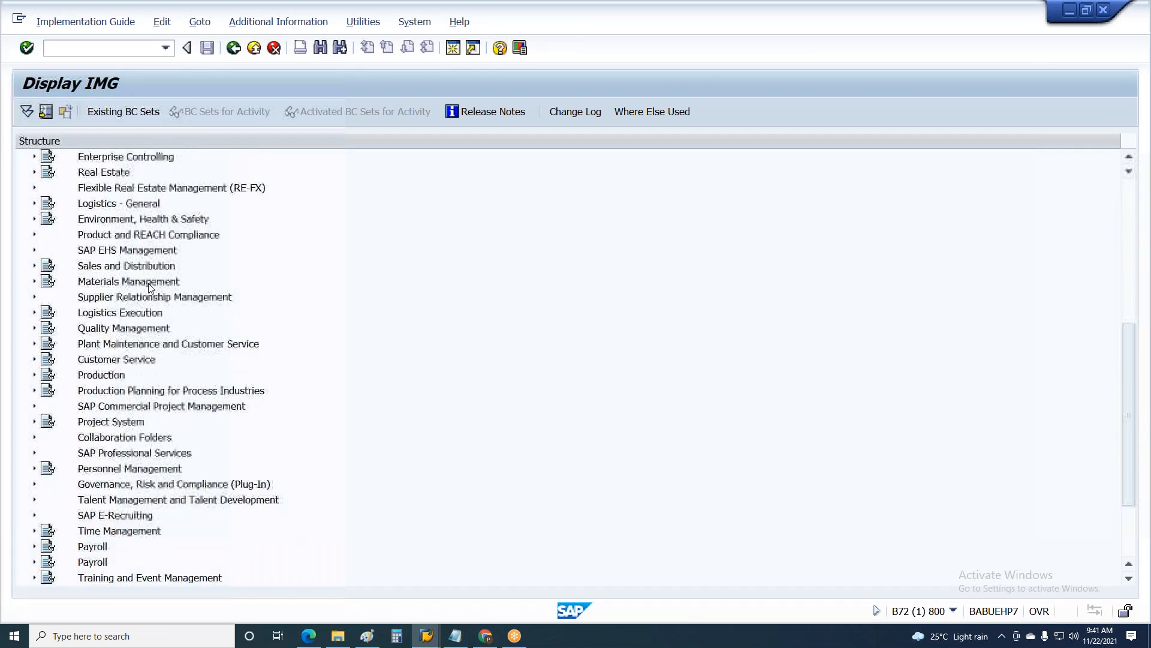
{"action": "scroll", "coordinate": [222, 257], "scroll_direction": "up", "scroll_amount": 7}
{"action": "scroll", "coordinate": [225, 244], "scroll_direction": "up", "scroll_amount": 2}
{"action": "left_click", "coordinate": [114, 158]}
{"action": "scroll", "coordinate": [165, 348], "scroll_direction": "down", "scroll_amount": 6}
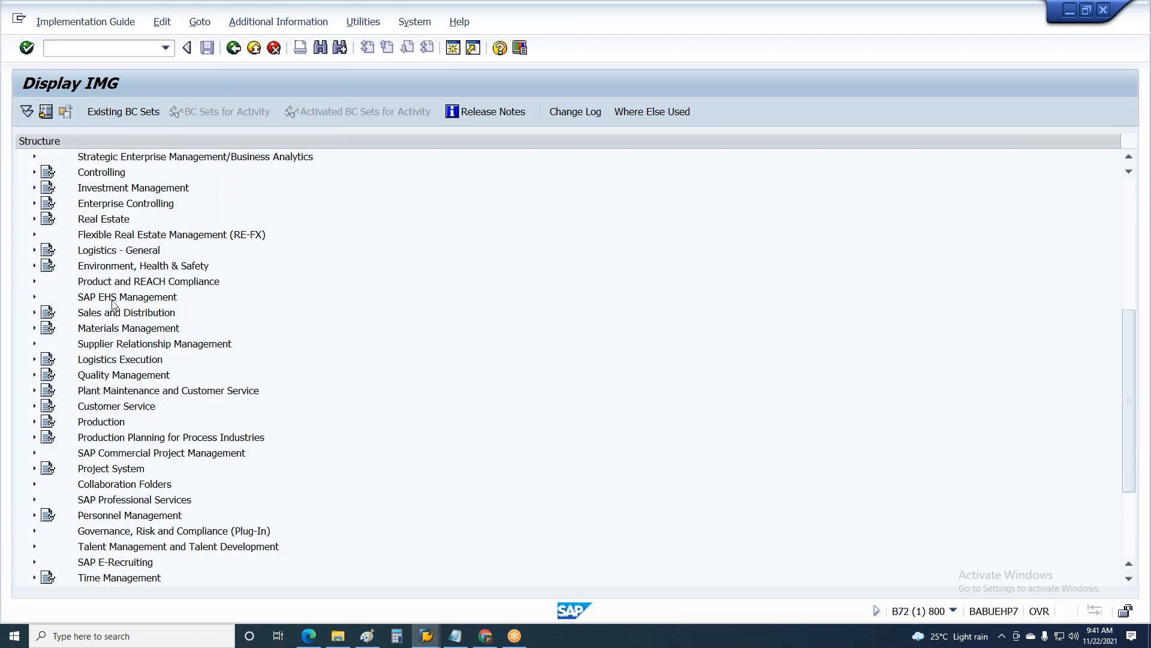
{"action": "left_click", "coordinate": [129, 518]}
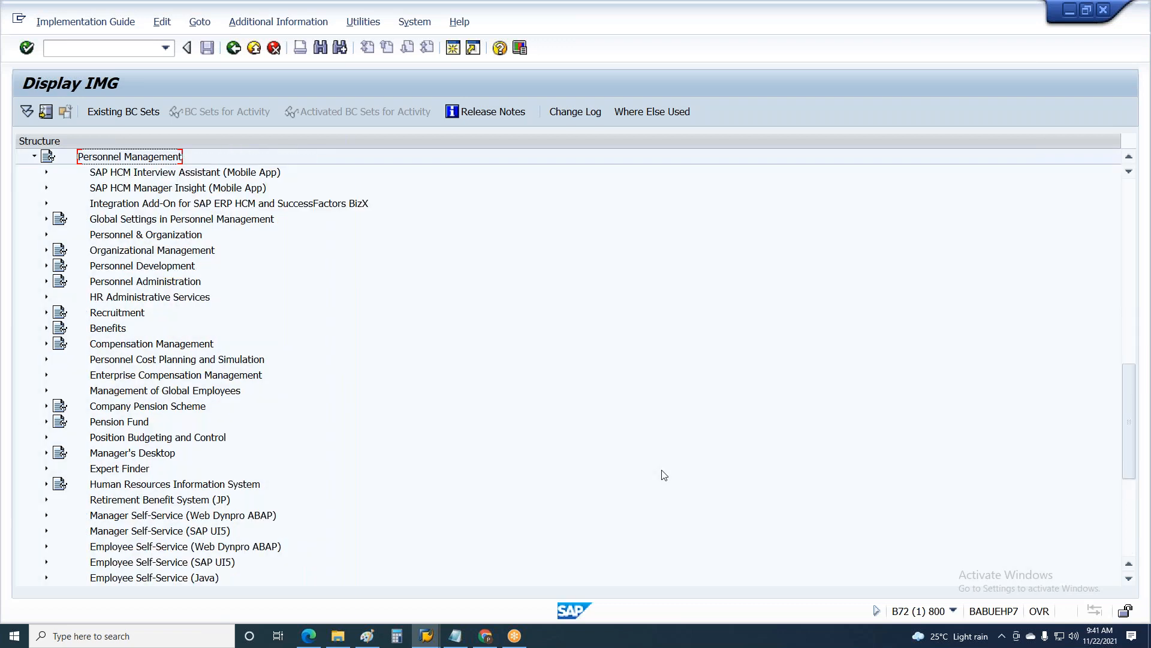
Step: Expand Global Settings in Personnel Management within the Personnel Management node
{"action": "key", "text": "Down"}
{"action": "key", "text": "Down"}
{"action": "key", "text": "Down"}
{"action": "key", "text": "Down"}
{"action": "key", "text": "Down"}
{"action": "key", "text": "Down"}
{"action": "key", "text": "Down"}
{"action": "key", "text": "Down"}
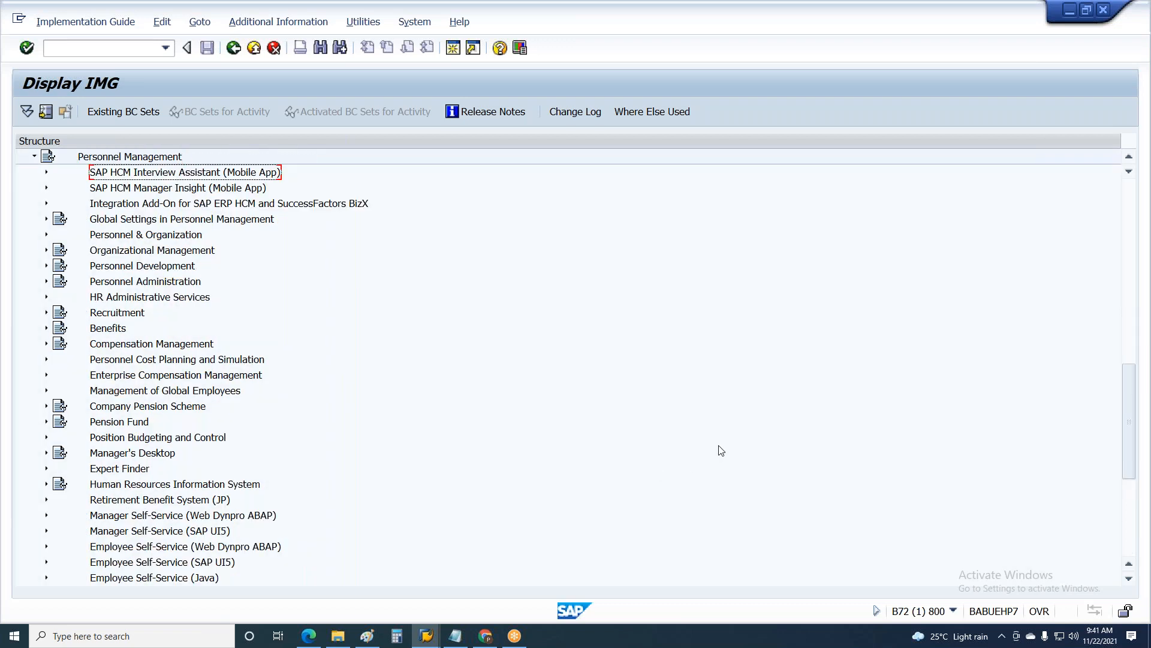
{"action": "key", "text": "Up"}
{"action": "key", "text": "Up"}
{"action": "key", "text": "Up"}
{"action": "key", "text": "Up"}
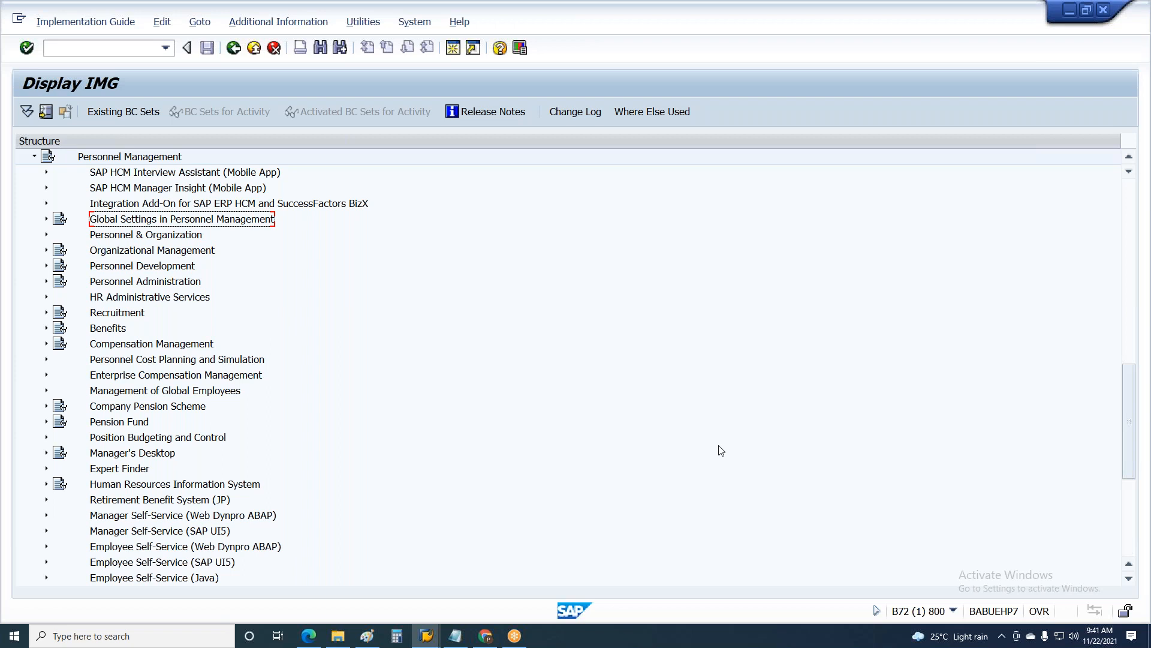
{"action": "key", "text": "Right"}
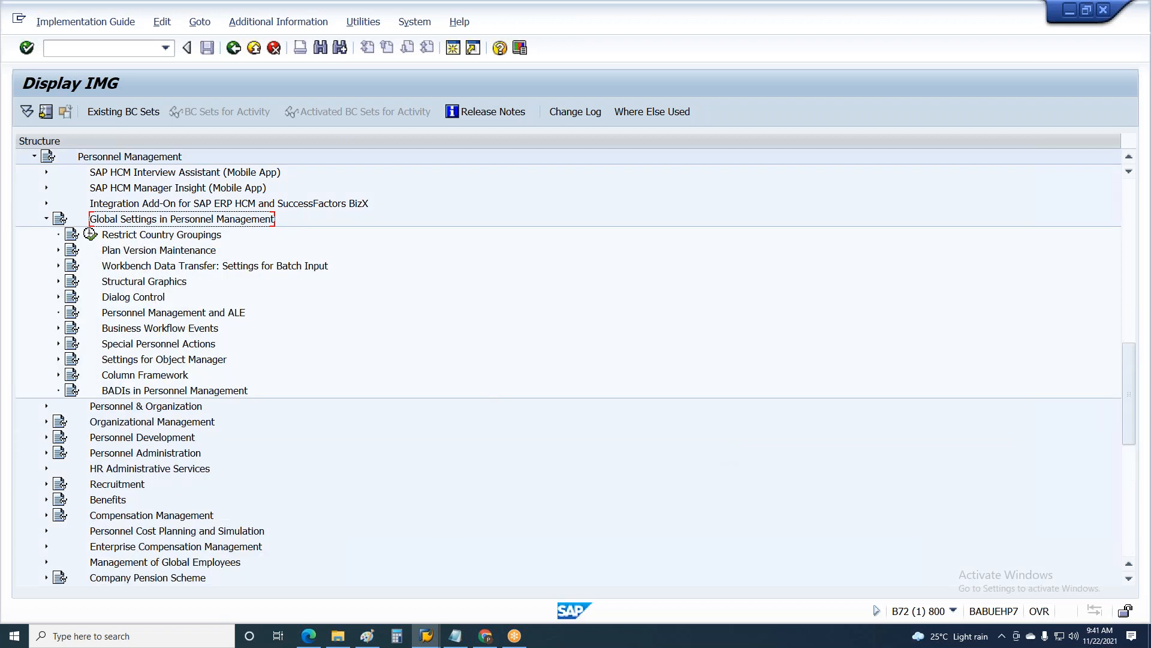
Step: Switch to Notepad and start a path line below the Transport Request heading with "IMG/personnel management/"
{"action": "left_click", "coordinate": [455, 639]}
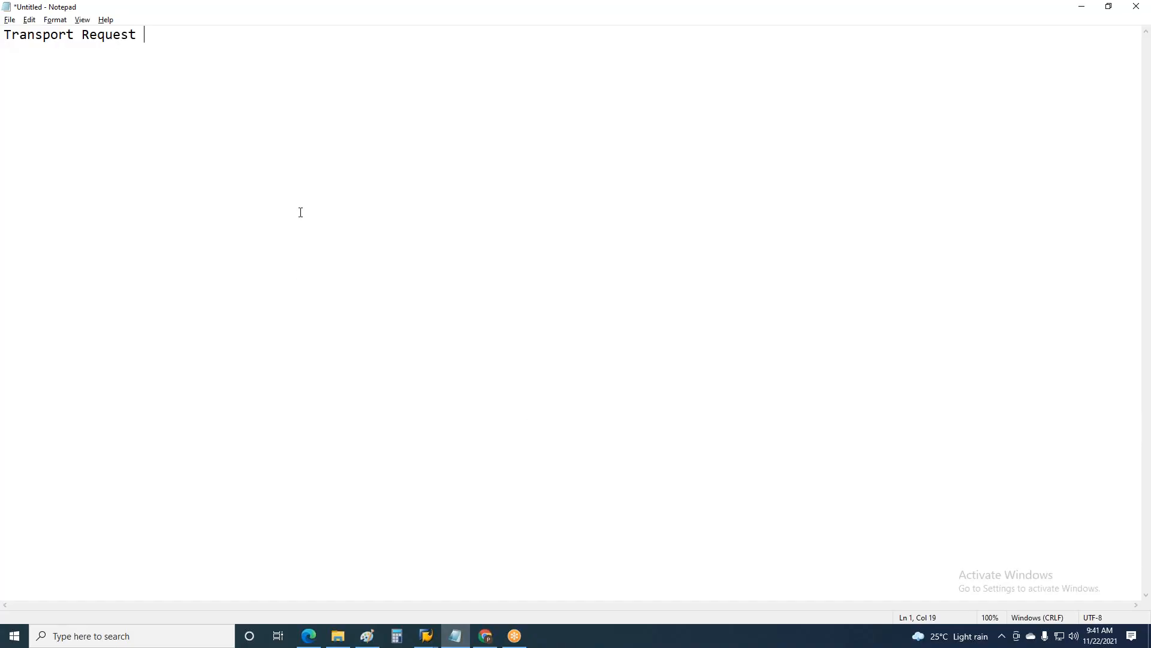
{"action": "type", "text": "IMG?personnel manag"}
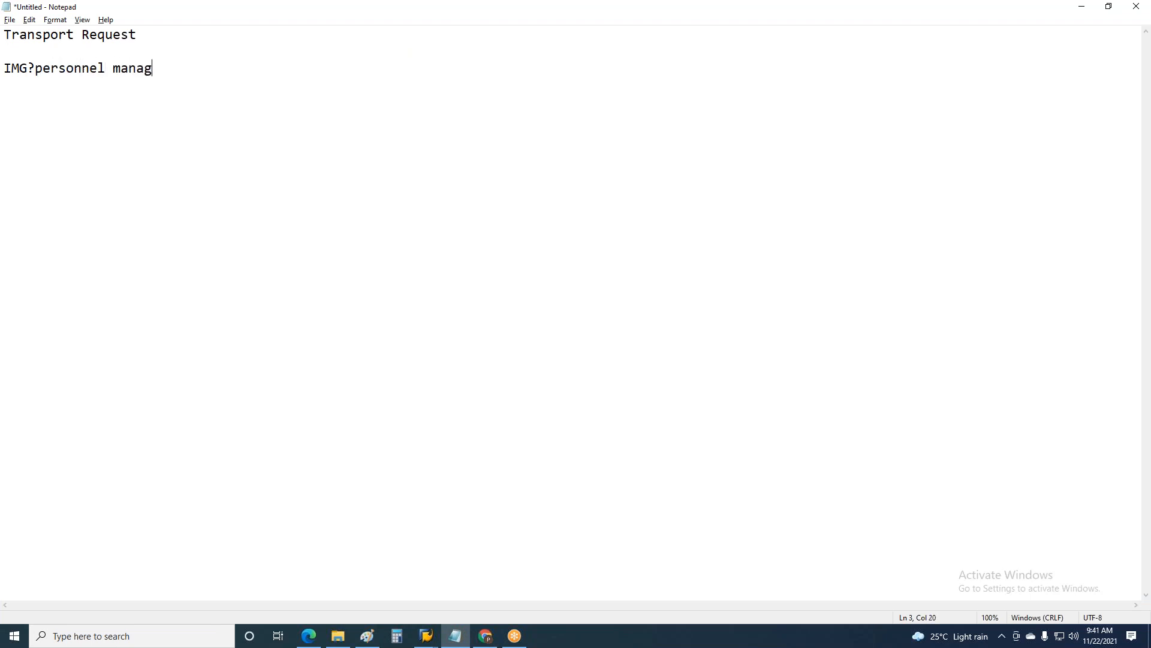
{"action": "type", "text": "ement/"}
{"action": "left_click", "coordinate": [35, 67]}
{"action": "key", "text": "BackSpace"}
{"action": "type", "text": "/"}
Step: Append "Global Settings in PA/" to the IMG path line
{"action": "left_click", "coordinate": [212, 73]}
{"action": "type", "text": "Global Set"}
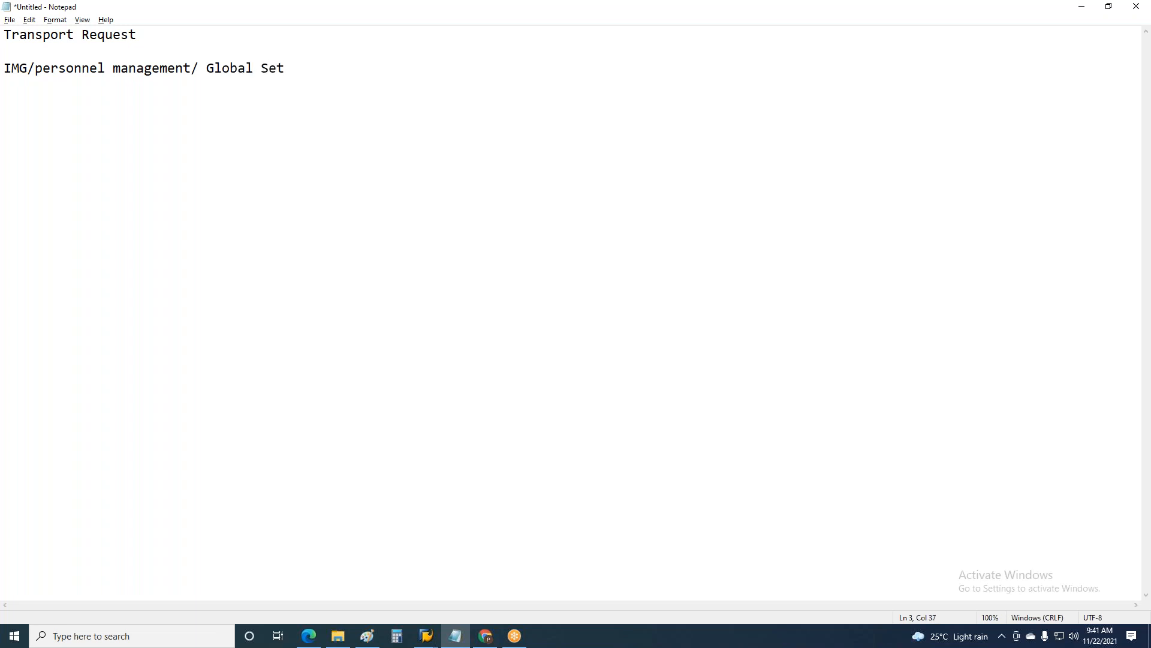
{"action": "type", "text": "tingsin"}
{"action": "key", "text": "BackSpace"}
{"action": "key", "text": "BackSpace"}
{"action": "key", "text": "BackSpace"}
{"action": "type", "text": "n P"}
{"action": "key", "text": "BackSpace"}
{"action": "key", "text": "BackSpace"}
{"action": "key", "text": "BackSpace"}
{"action": "type", "text": "in PA/"}
Step: Return to the SAP IMG and expand the Plan Version Maintenance node
{"action": "key", "text": "alt+Tab"}
{"action": "left_click", "coordinate": [110, 256]}
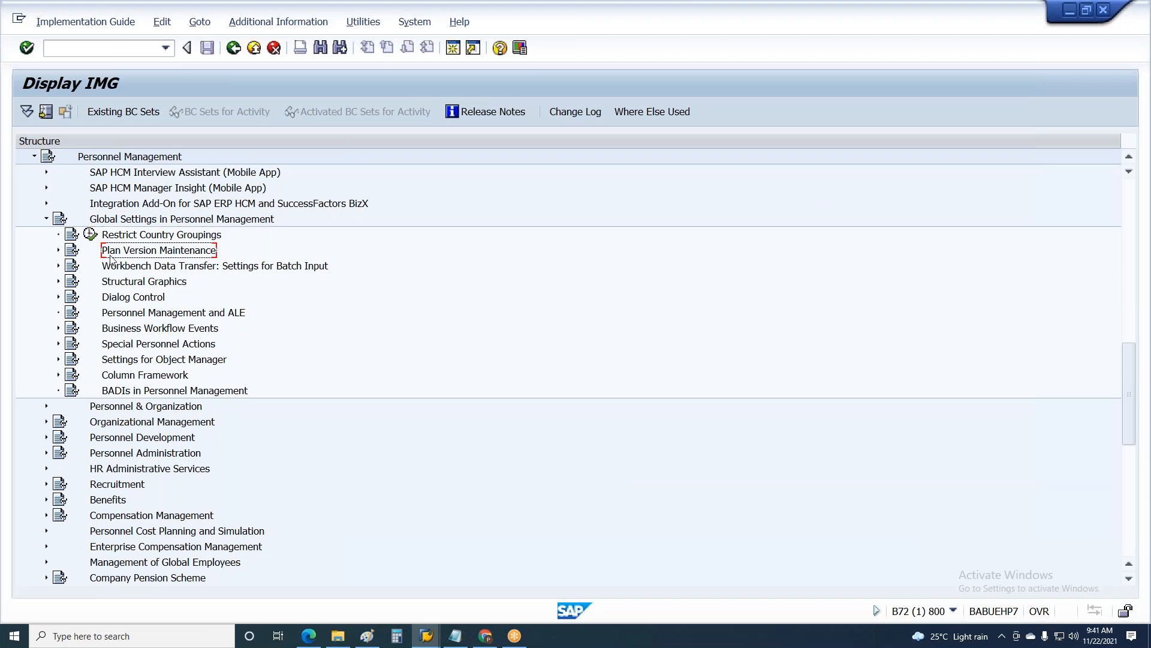
{"action": "left_click", "coordinate": [58, 250]}
Step: Switch to Notepad and append "Planversion maintenence /" to the IMG path line
{"action": "key", "text": "alt+Tab"}
{"action": "type", "text": "Plancv"}
{"action": "key", "text": "BackSpace"}
{"action": "key", "text": "BackSpace"}
{"action": "type", "text": "version maintai"}
{"action": "key", "text": "BackSpace"}
{"action": "type", "text": "e"}
{"action": "key", "text": "BackSpace"}
{"action": "key", "text": "BackSpace"}
{"action": "type", "text": "e"}
{"action": "type", "text": "nne"}
{"action": "key", "text": "BackSpace"}
{"action": "key", "text": "BackSpace"}
{"action": "type", "text": "en"}
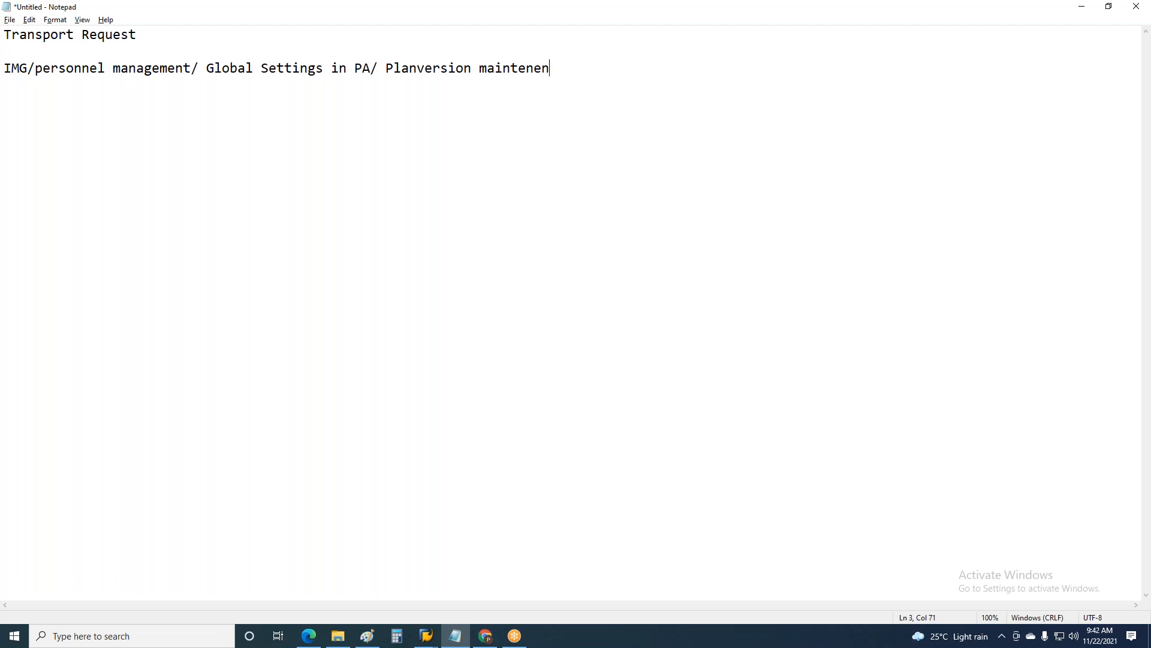
{"action": "type", "text": "ce /"}
Step: Check the activity name in the IMG, then complete the Notepad path line with "maintain planversions" and a blank line below
{"action": "key", "text": "alt+Tab"}
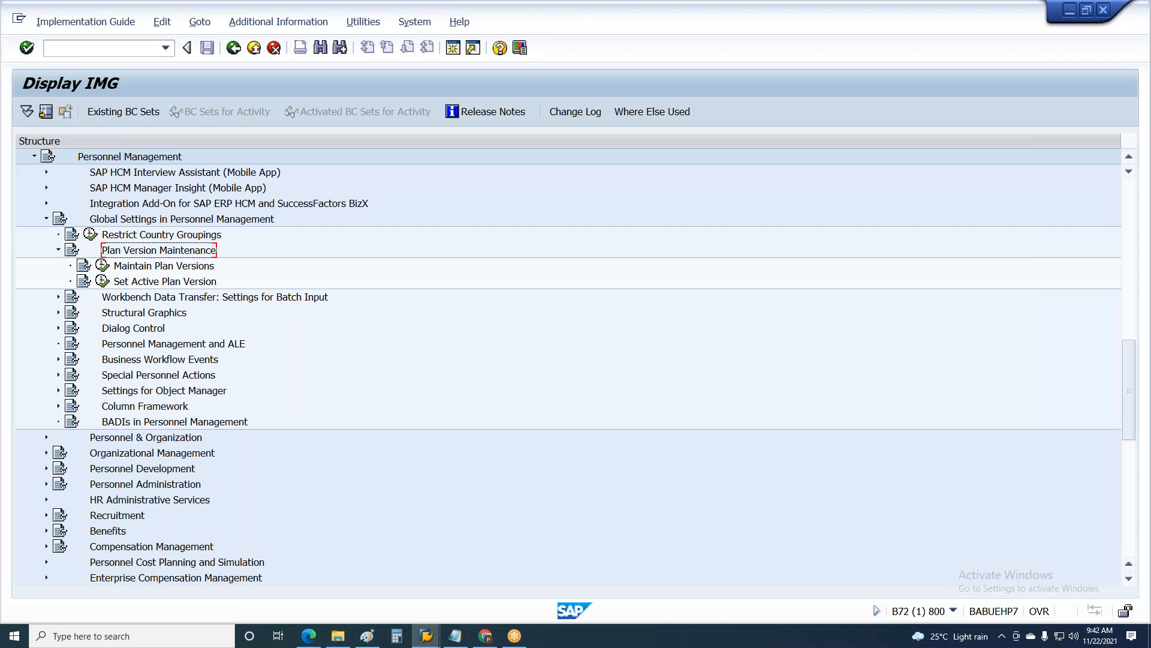
{"action": "key", "text": "alt+Tab"}
{"action": "type", "text": "mail"}
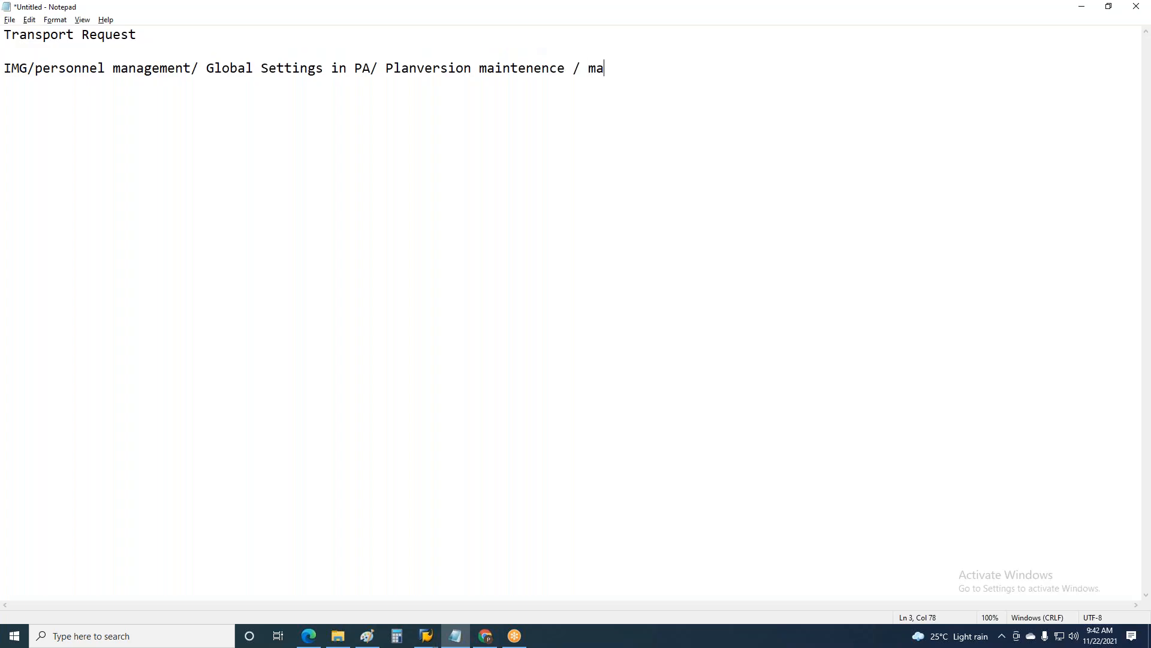
{"action": "key", "text": "BackSpace"}
{"action": "type", "text": "n"}
{"action": "type", "text": "tain planversions"}
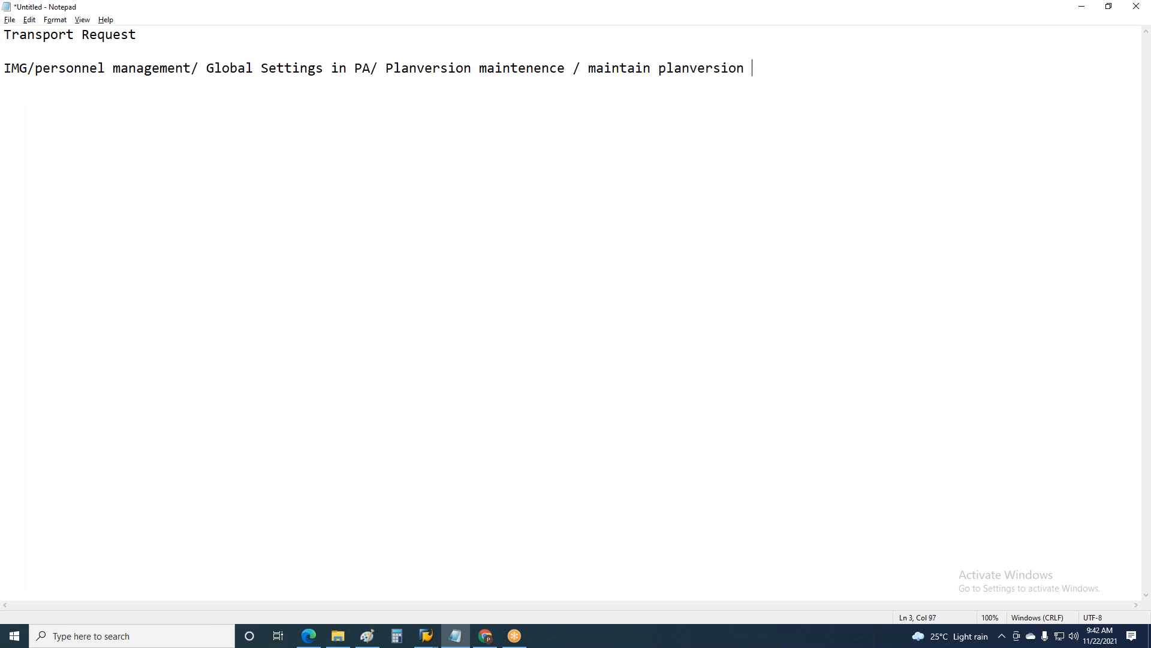
{"action": "key", "text": "BackSpace"}
{"action": "type", "text": "s"}
{"action": "key", "text": "Return"}
{"action": "key", "text": "Return"}
Step: Return to the SAP IMG, open the Maintain Plan Versions activity and start adding new entries
{"action": "key", "text": "alt+Tab"}
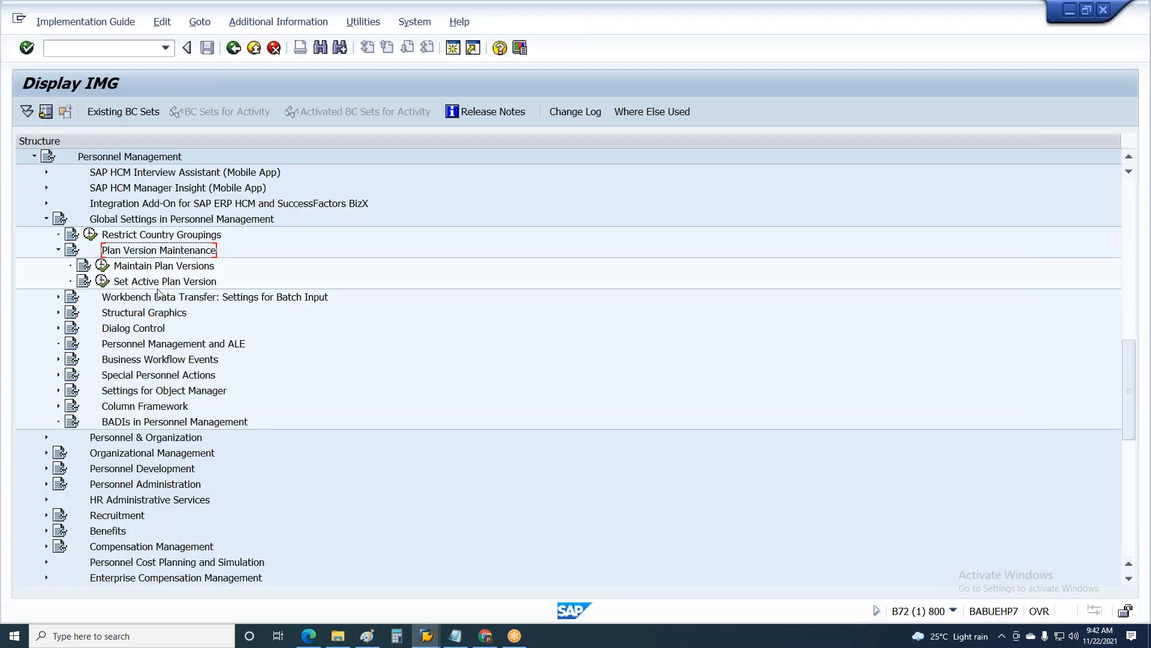
{"action": "left_click", "coordinate": [102, 265]}
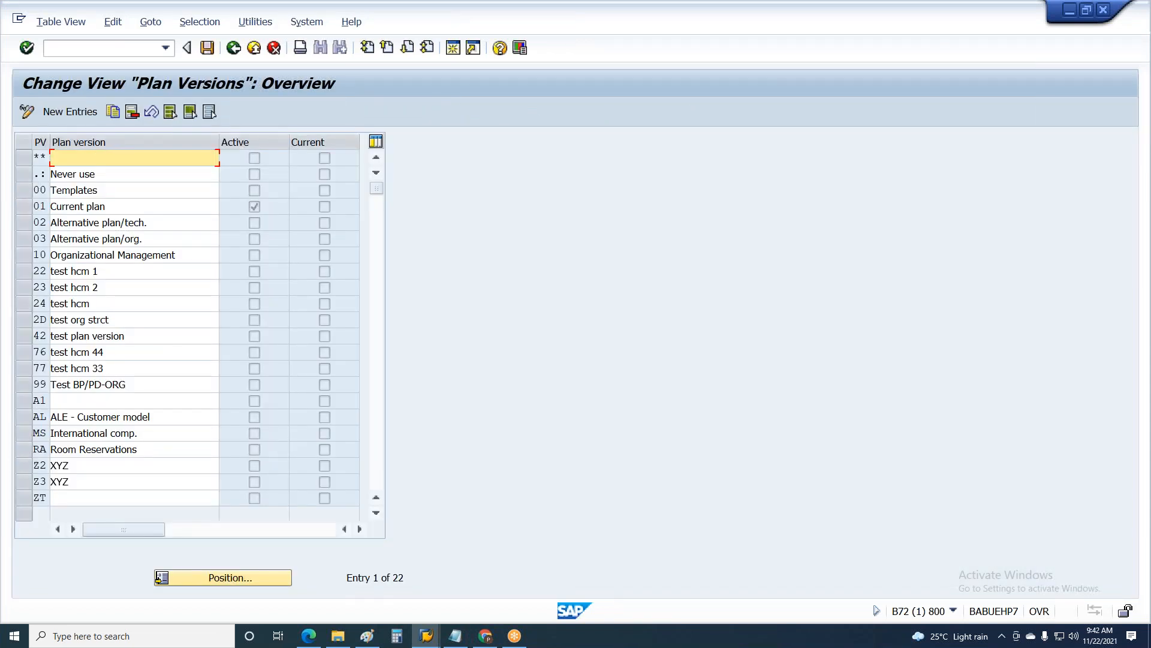
{"action": "left_click", "coordinate": [71, 116]}
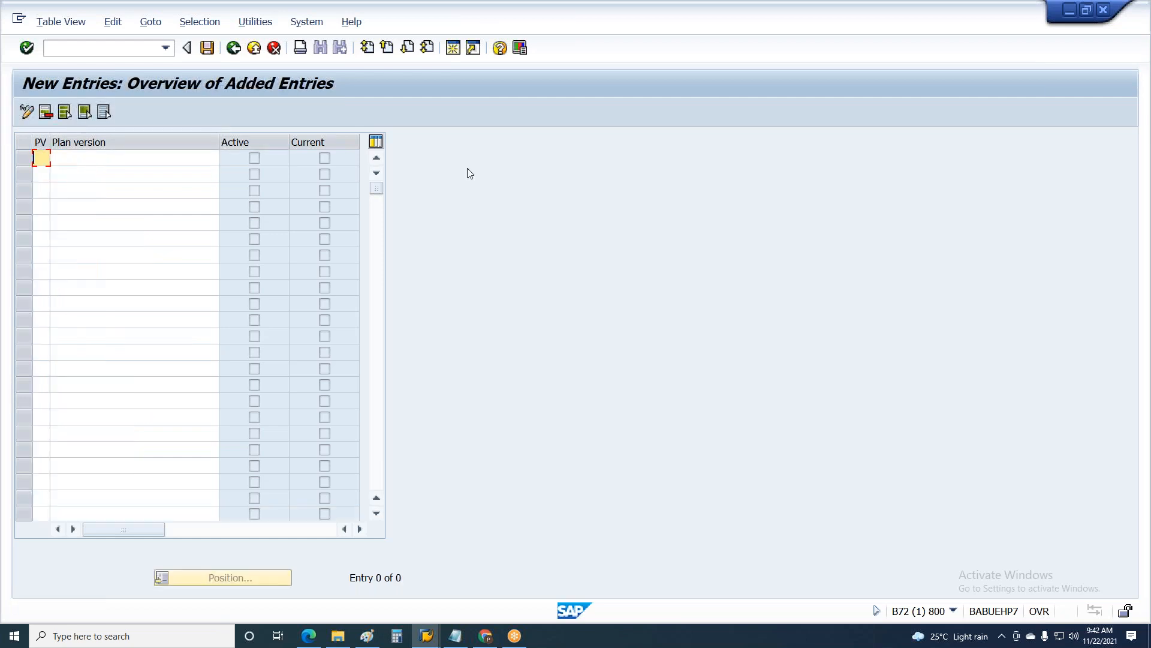
Step: Enter plan version A9 with the name "Test" in the first row and save the entry
{"action": "type", "text": "14"}
{"action": "key", "text": "BackSpace"}
{"action": "key", "text": "BackSpace"}
{"action": "type", "text": "A9"}
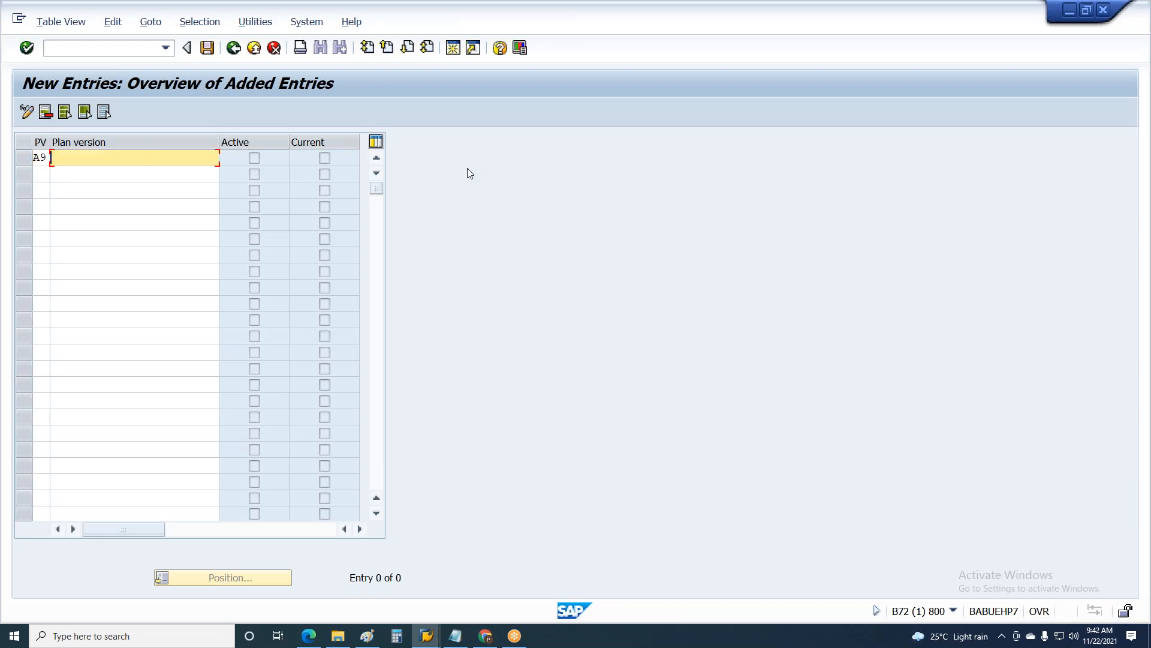
{"action": "key", "text": "shift+Tab"}
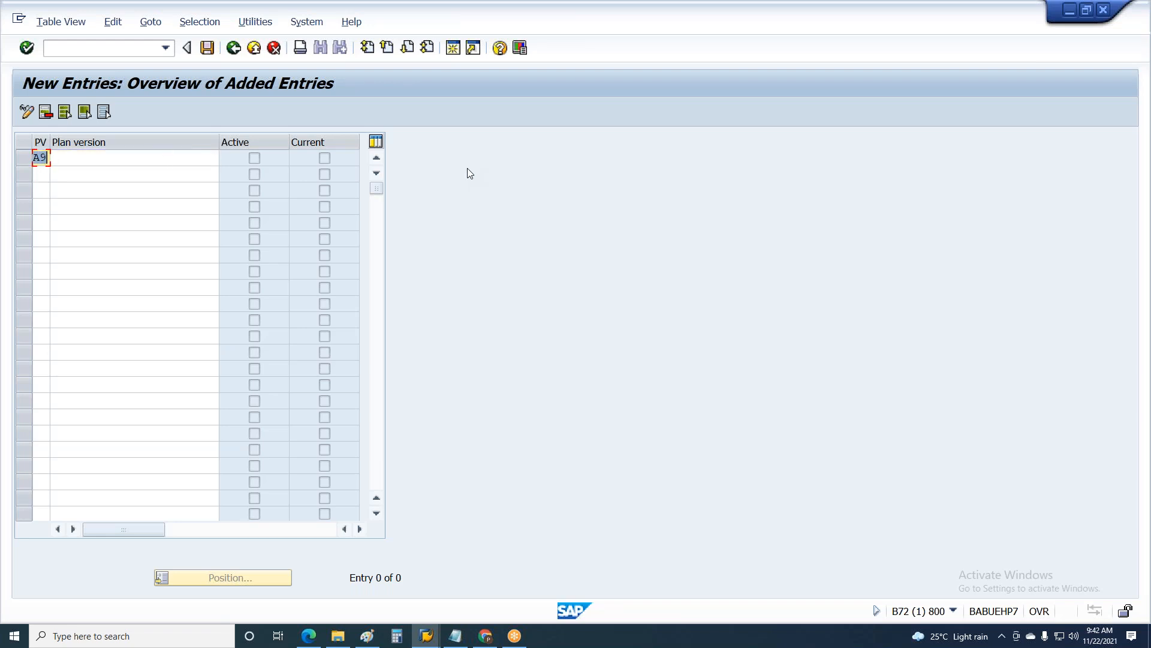
{"action": "key", "text": "Tab"}
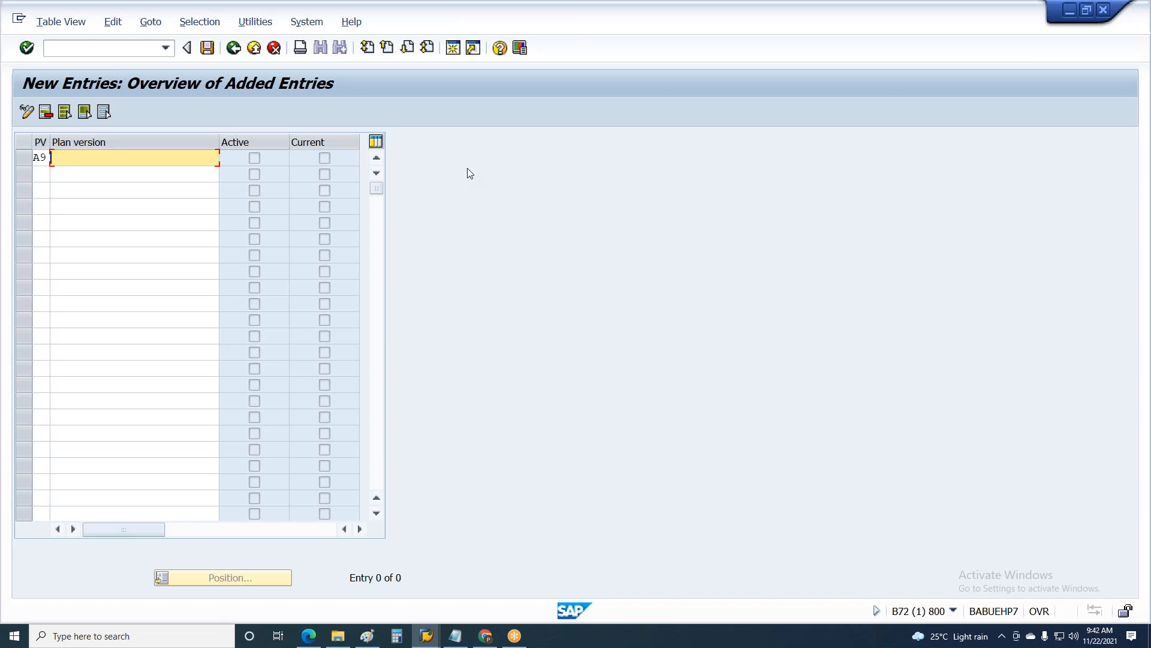
{"action": "type", "text": "Test"}
{"action": "left_click", "coordinate": [513, 204]}
{"action": "left_click", "coordinate": [207, 47]}
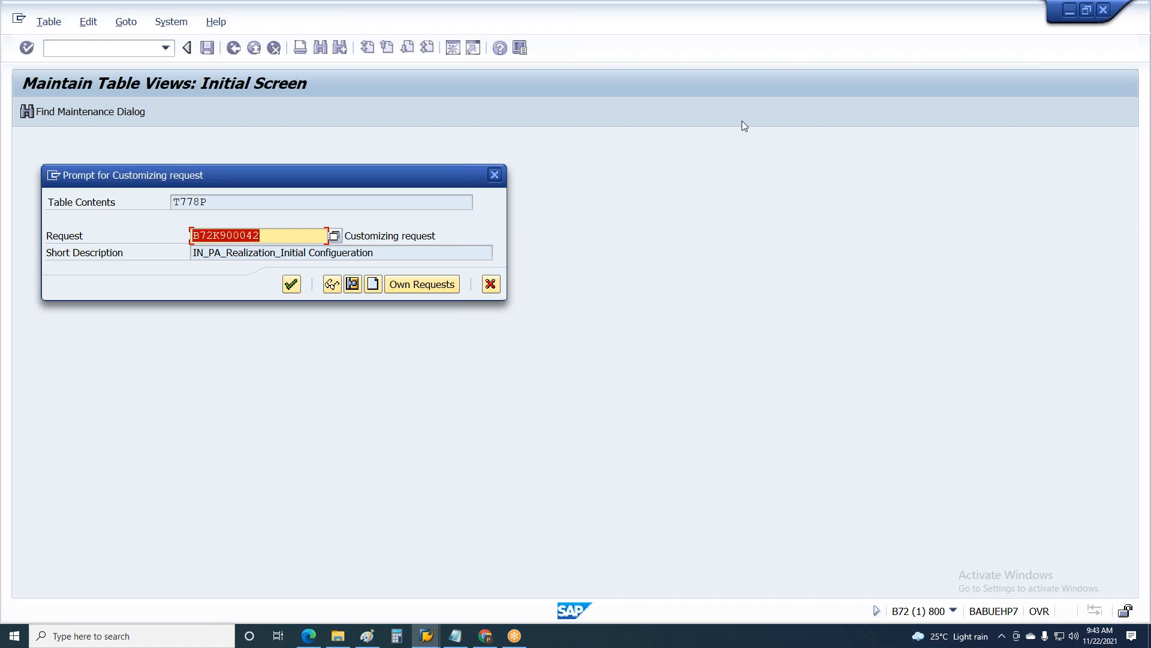
Step: Clear the proposed customizing request number, check its short description as a naming example and start creating a new request
{"action": "key", "text": "Delete"}
{"action": "left_click_drag", "start_coordinate": [387, 253], "coordinate": [112, 259]}
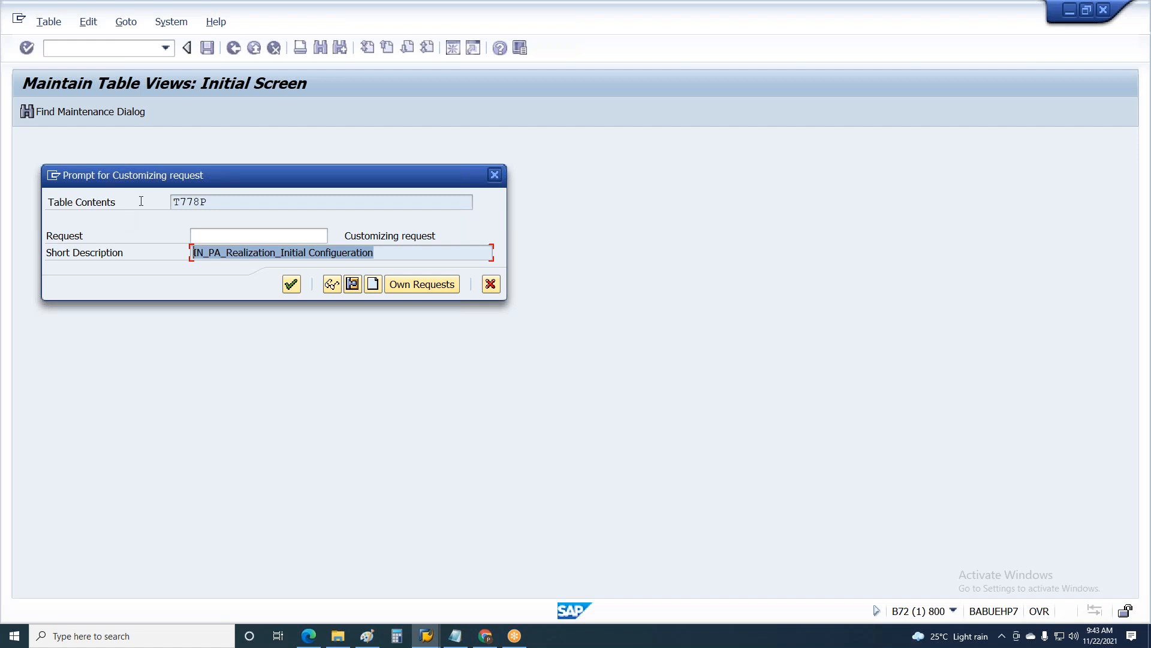
{"action": "left_click", "coordinate": [374, 285]}
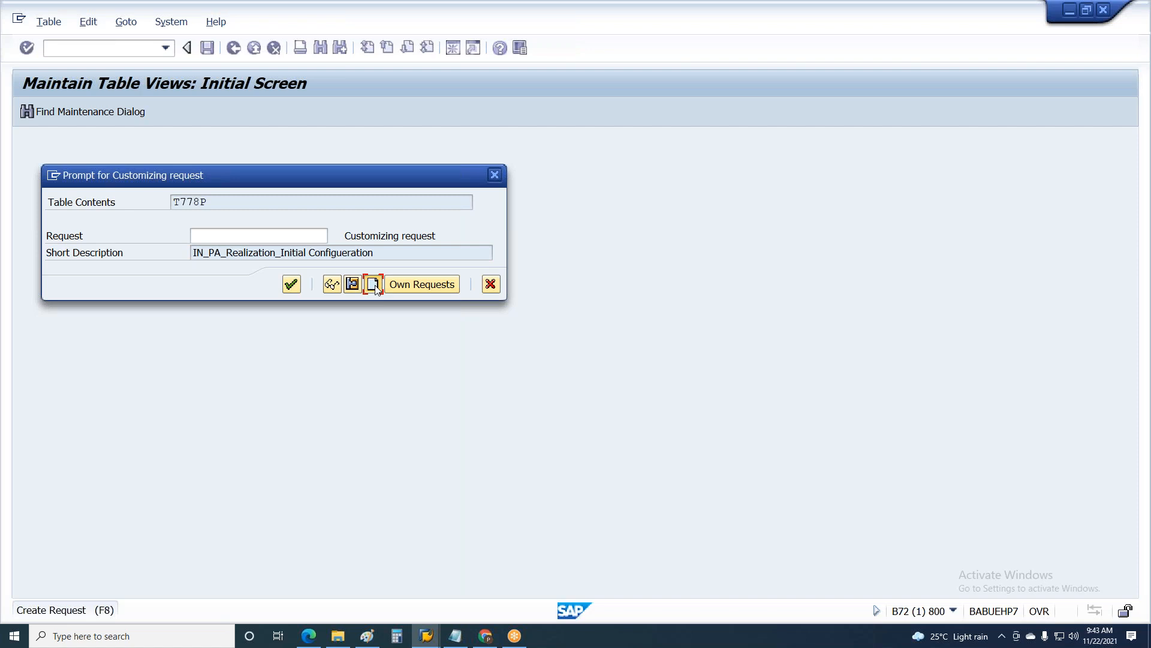
{"action": "left_click", "coordinate": [373, 284]}
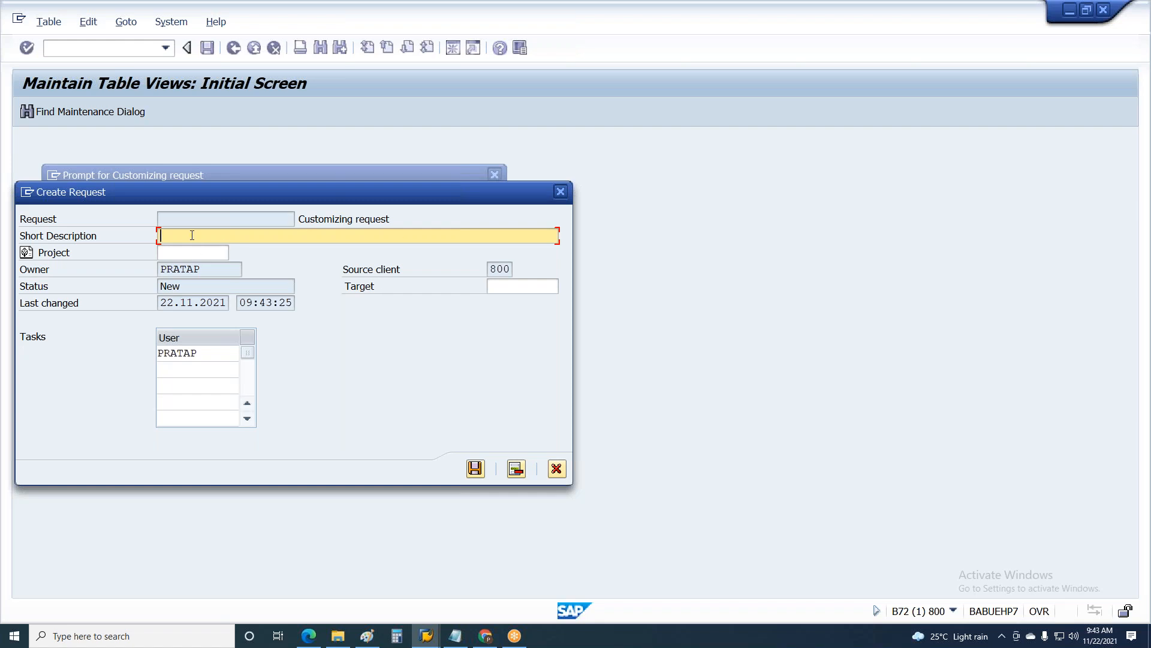
Step: Give the new customizing request the short description "IN_PA_UAT_12347565_Planversion Creation" and save the request
{"action": "type", "text": "IN"}
{"action": "type", "text": "_"}
{"action": "type", "text": "PA"}
{"action": "type", "text": "_"}
{"action": "type", "text": "US"}
{"action": "type", "text": "AT"}
{"action": "type", "text": "_"}
{"action": "type", "text": "XXXXXX"}
{"action": "key", "text": "BackSpace"}
{"action": "key", "text": "BackSpace"}
{"action": "key", "text": "BackSpace"}
{"action": "key", "text": "BackSpace"}
{"action": "key", "text": "BackSpace"}
{"action": "key", "text": "BackSpace"}
{"action": "type", "text": "12347565_"}
{"action": "type", "text": "Planversion Creat"}
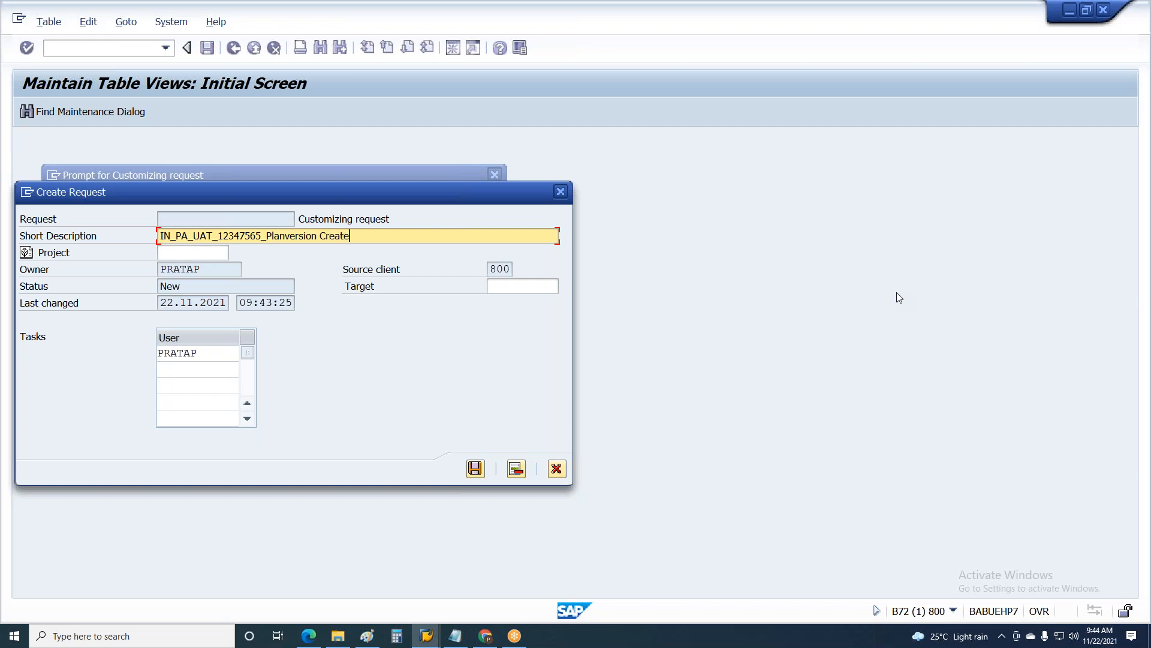
{"action": "type", "text": "ion"}
{"action": "left_click", "coordinate": [227, 269]}
{"action": "left_click", "coordinate": [476, 468]}
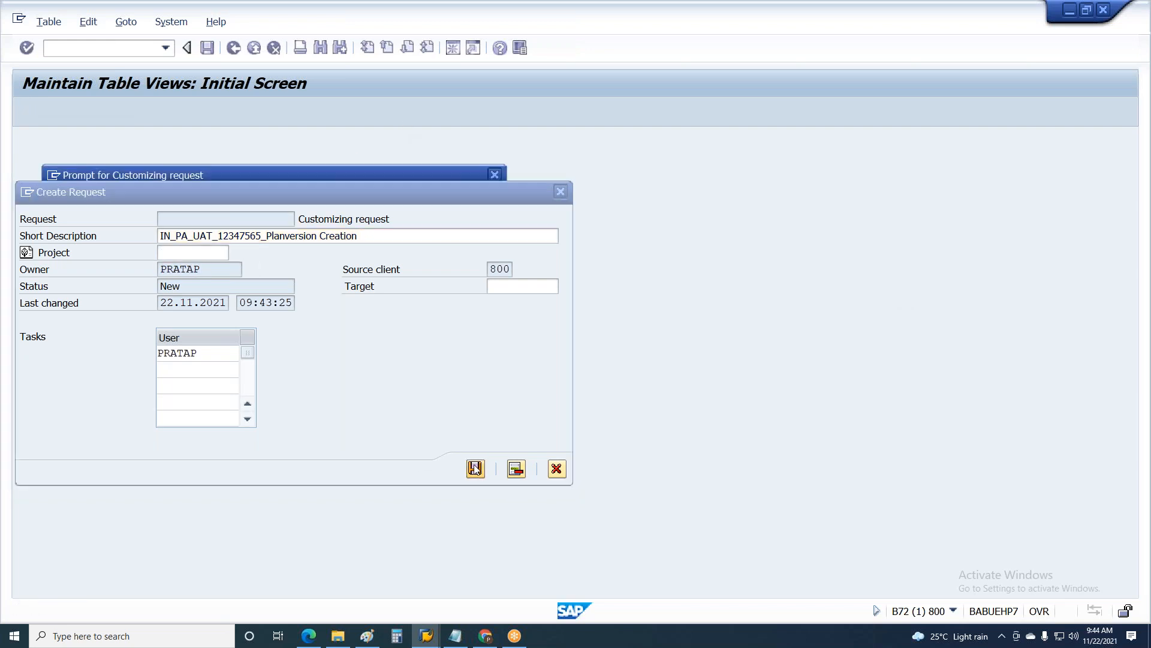
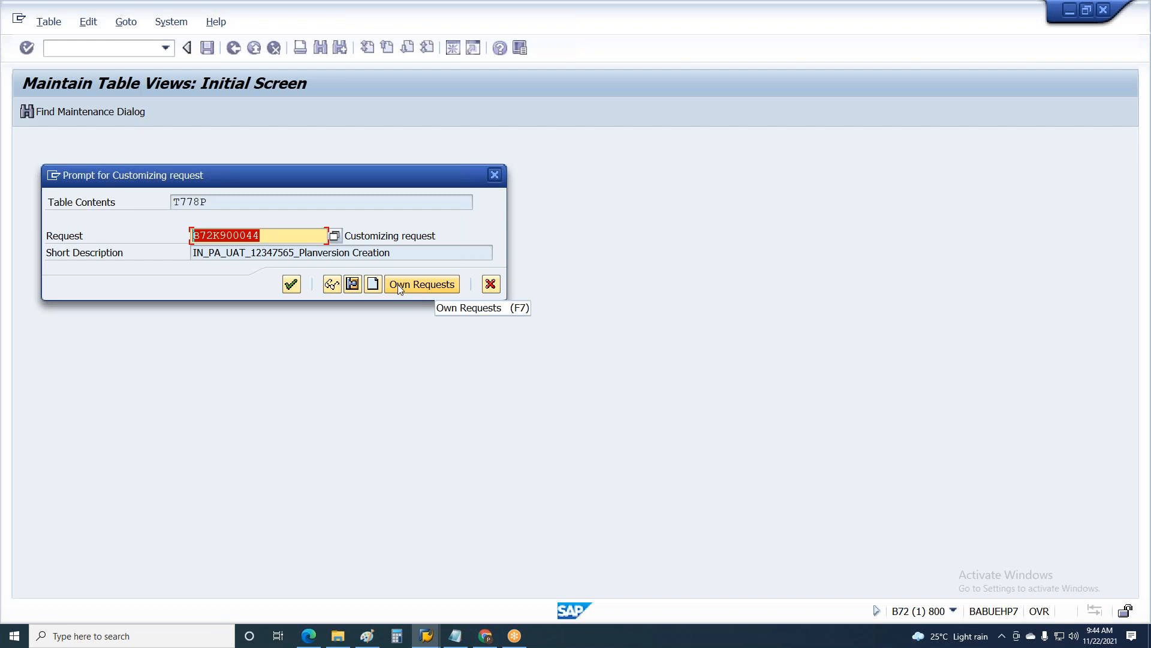
Step: Confirm the customizing request to save plan version A9, check the saved entry and return to the IMG structure
{"action": "left_click", "coordinate": [288, 291]}
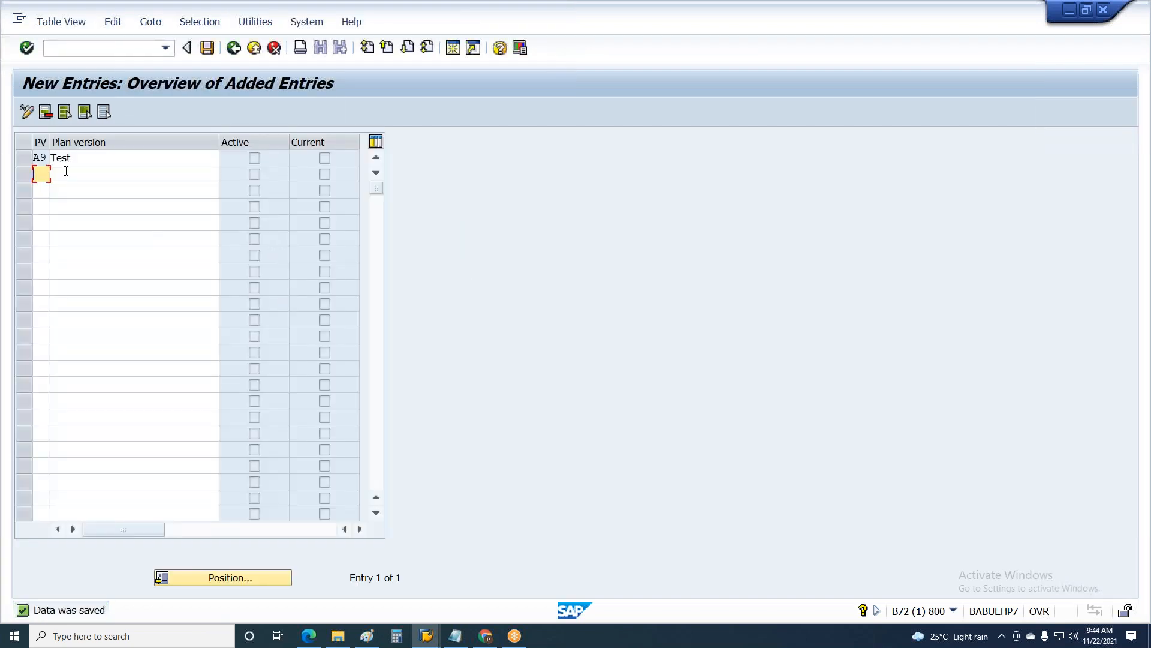
{"action": "left_click", "coordinate": [62, 157]}
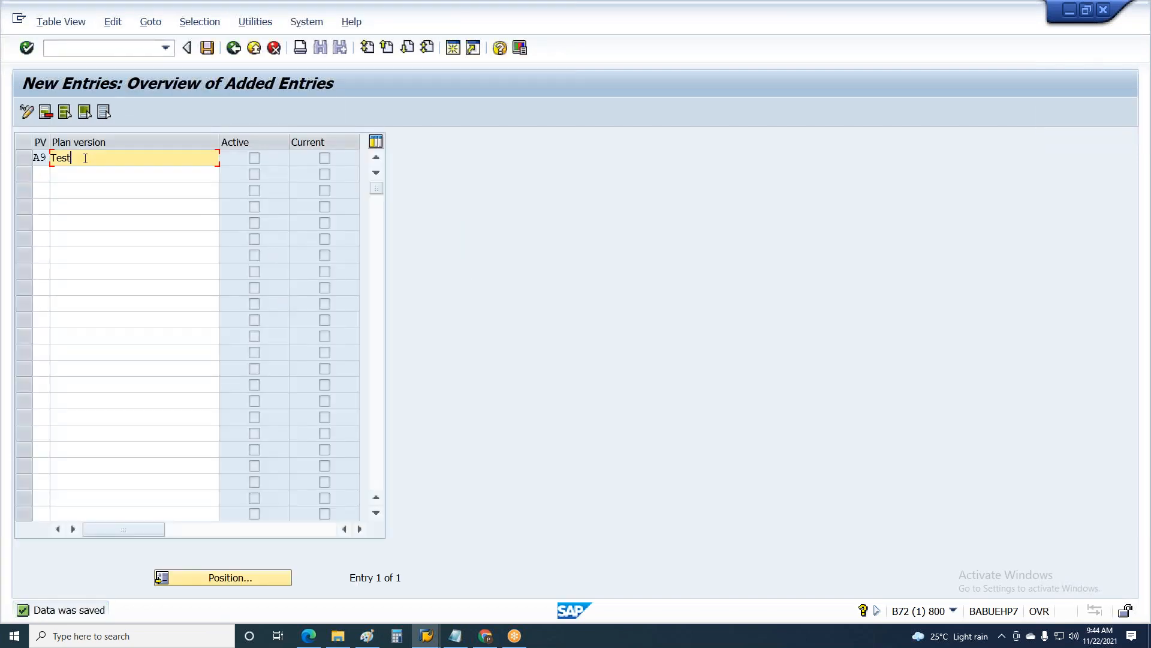
{"action": "key", "text": "ctrl+s"}
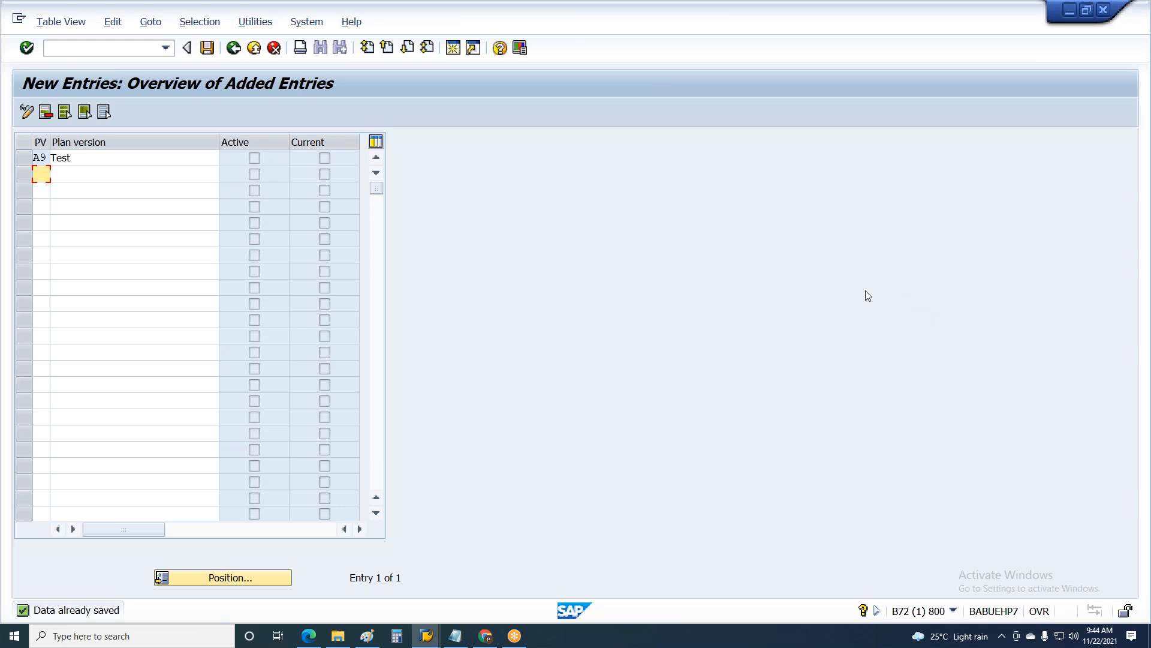
{"action": "key", "text": "F3"}
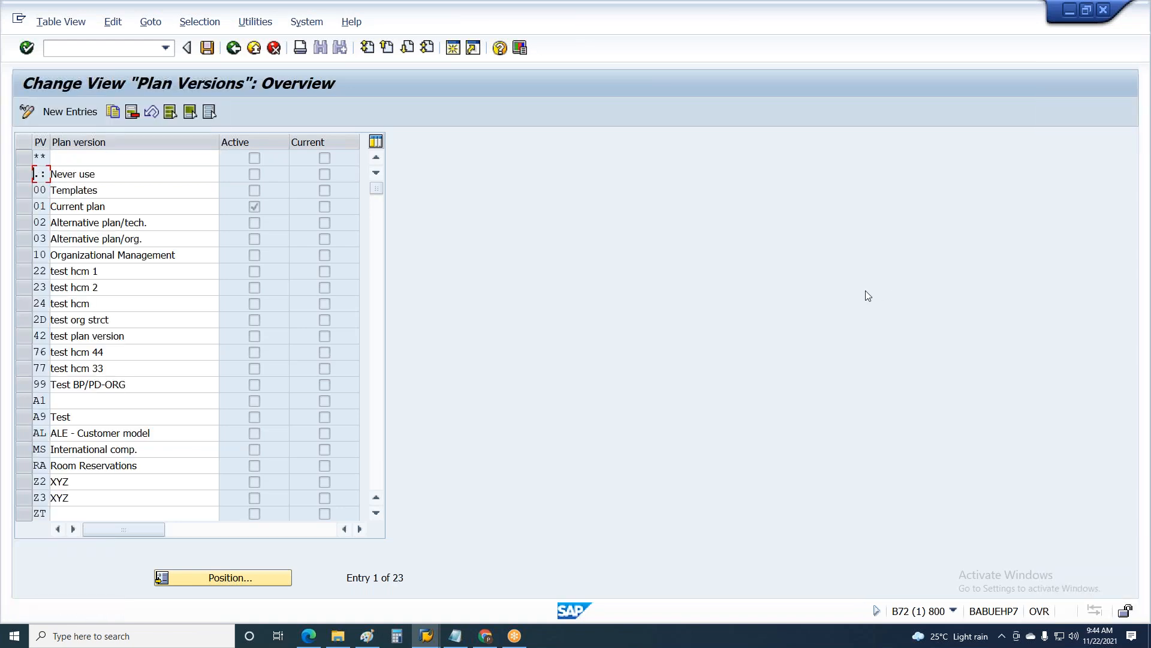
{"action": "key", "text": "F3"}
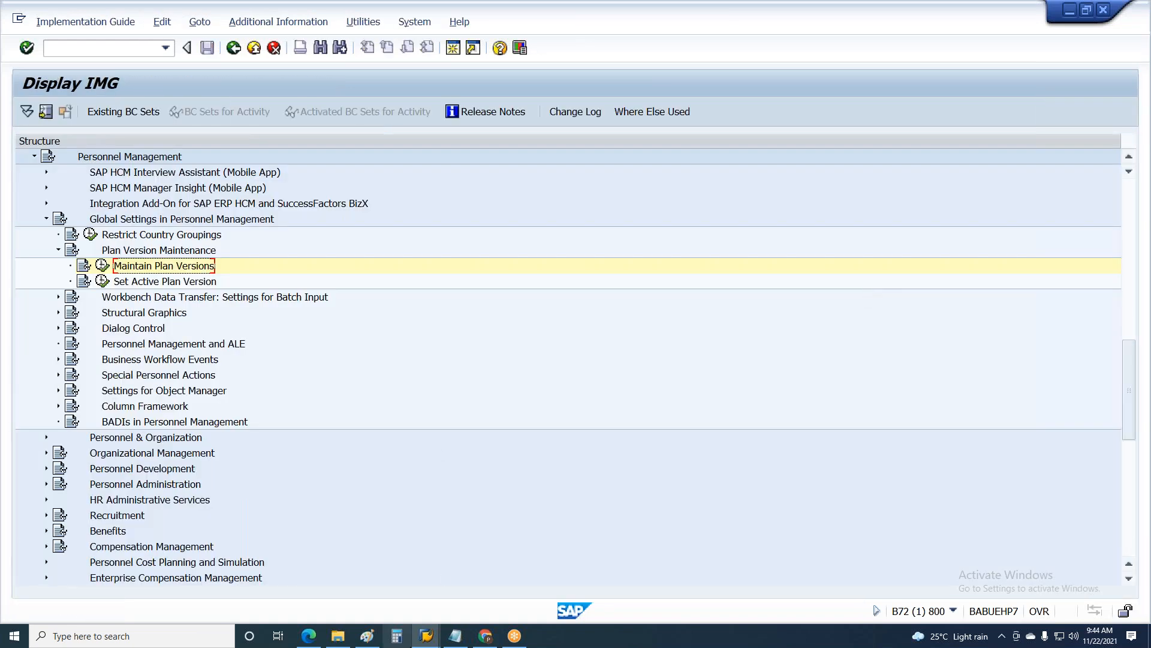
Step: Switch to Paint and write "01-ABC" at font size 14 in the golden client's inner IMG box
{"action": "left_click", "coordinate": [364, 638]}
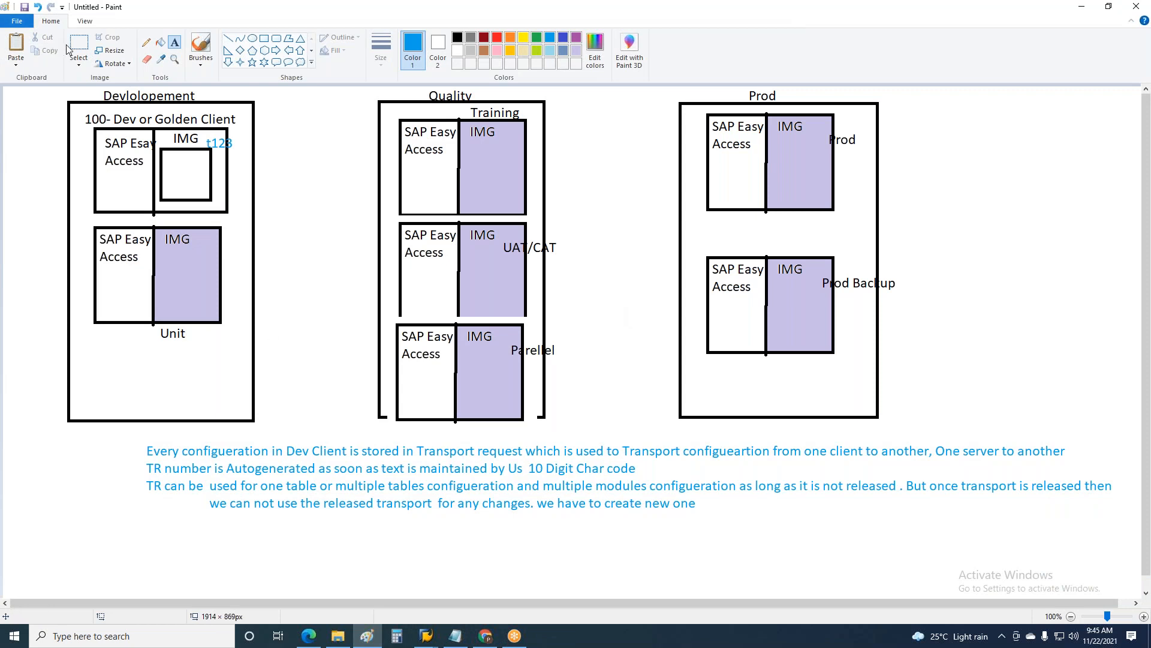
{"action": "left_click", "coordinate": [165, 149]}
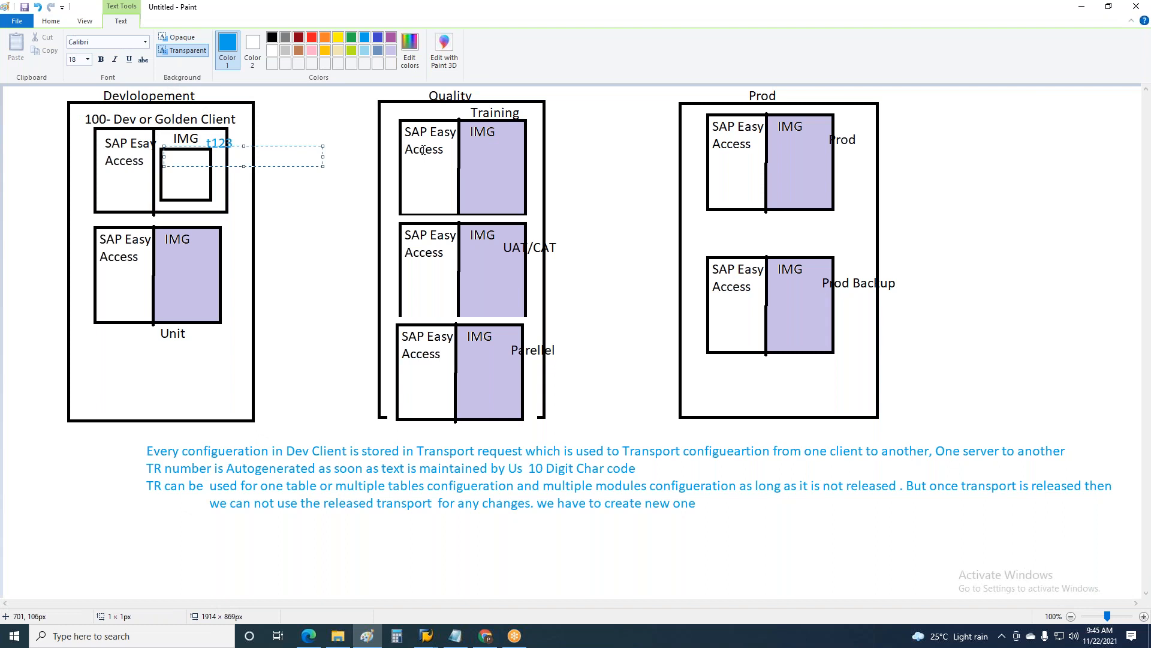
{"action": "type", "text": "01-ABC"}
{"action": "key", "text": "Return"}
{"action": "key", "text": "ctrl+a"}
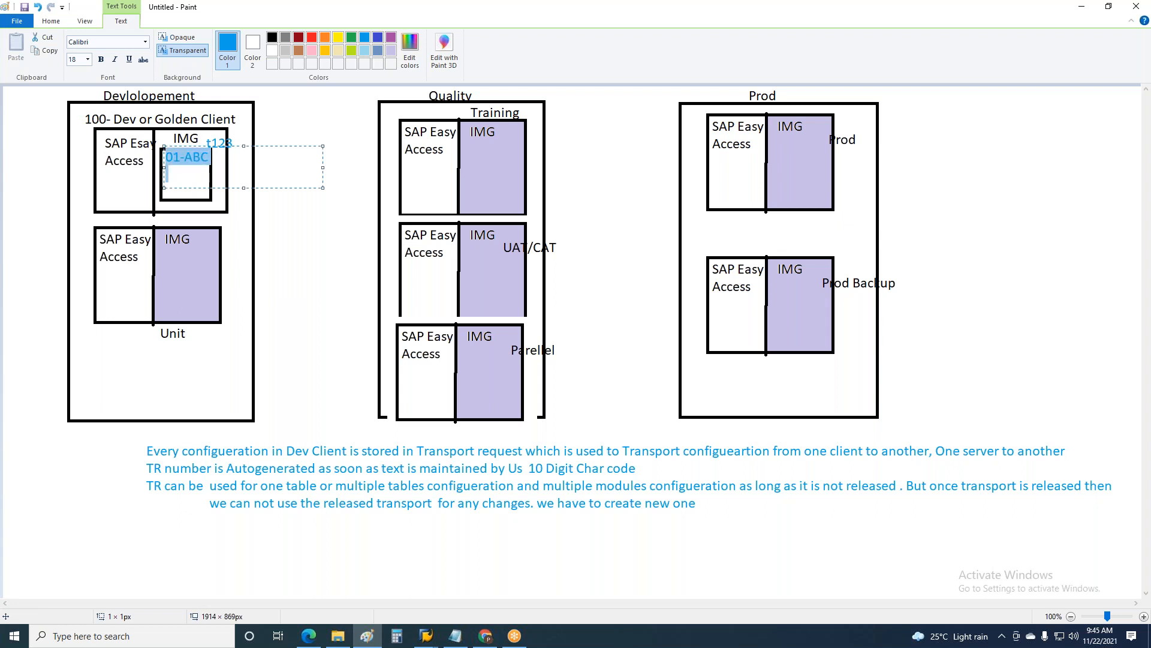
{"action": "left_click", "coordinate": [88, 60]}
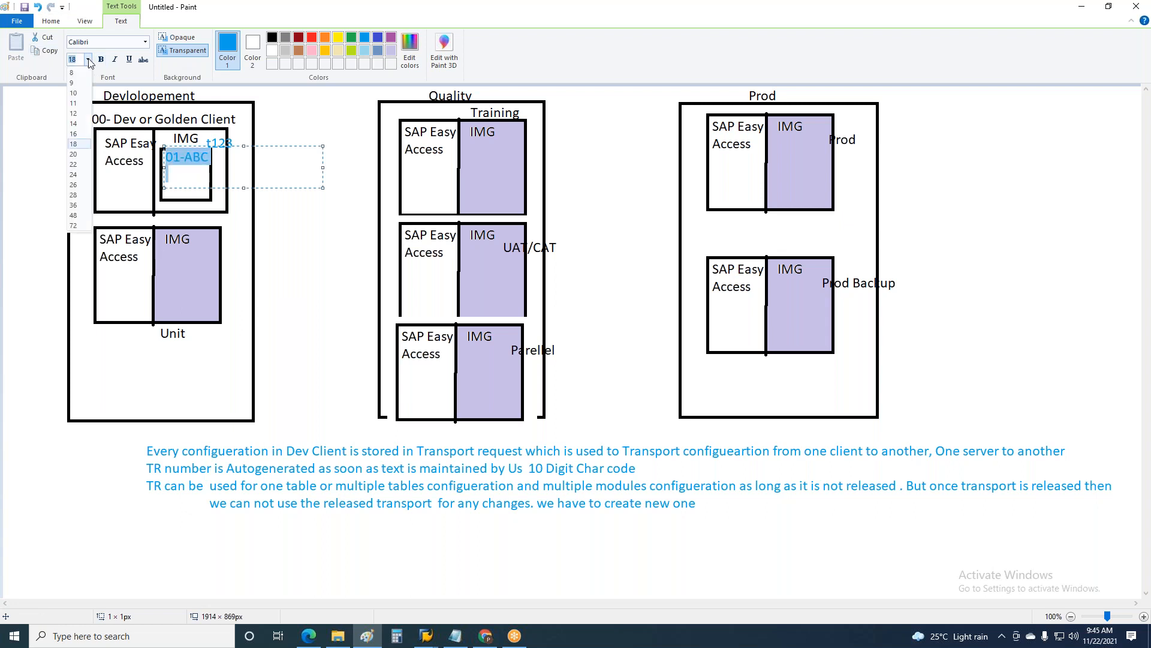
{"action": "left_click", "coordinate": [82, 124]}
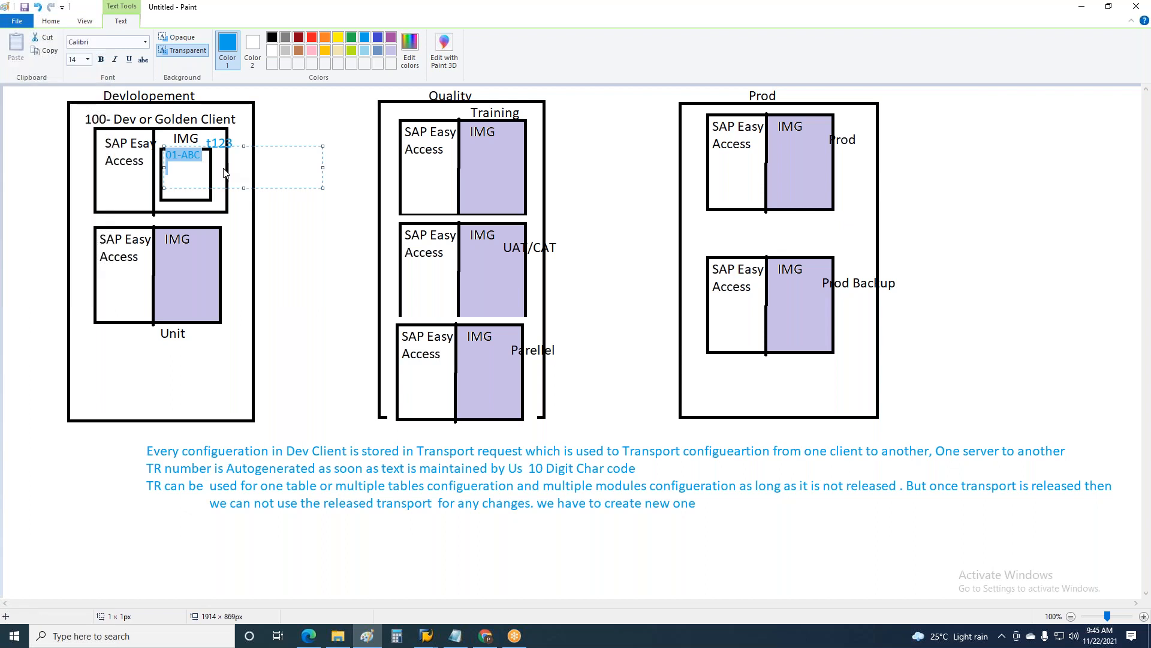
Step: Add "02-BCD" on the line below "01-ABC" in the golden client's IMG box
{"action": "left_click", "coordinate": [204, 163]}
{"action": "key", "text": "Return"}
{"action": "type", "text": "02-BCD"}
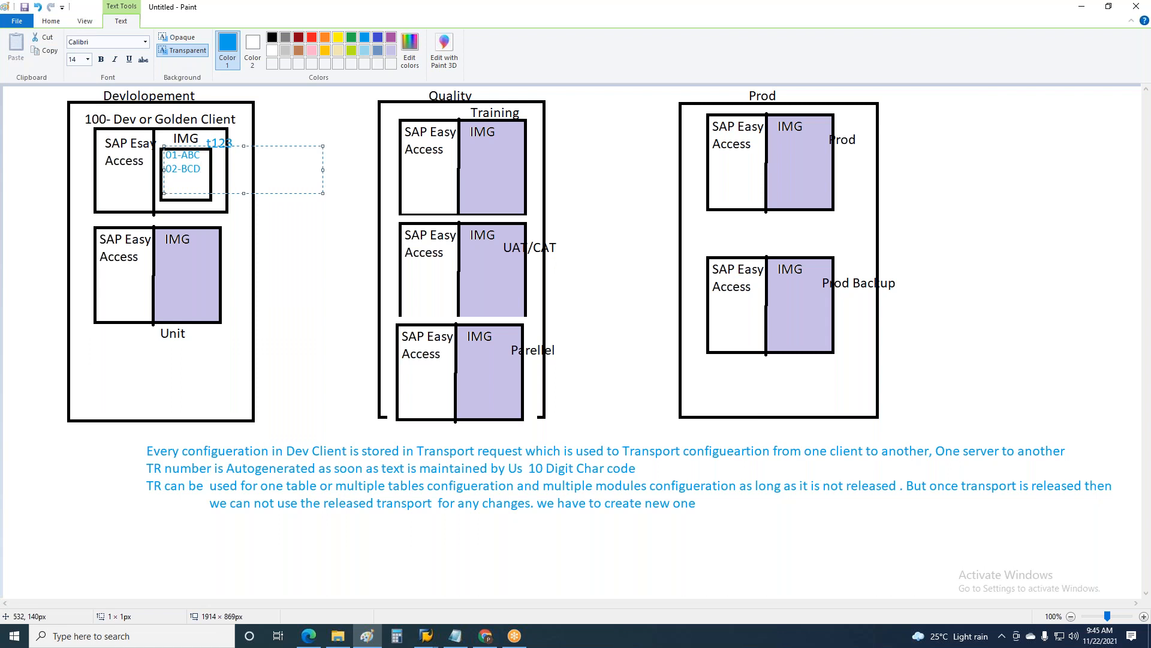
{"action": "left_click", "coordinate": [342, 261]}
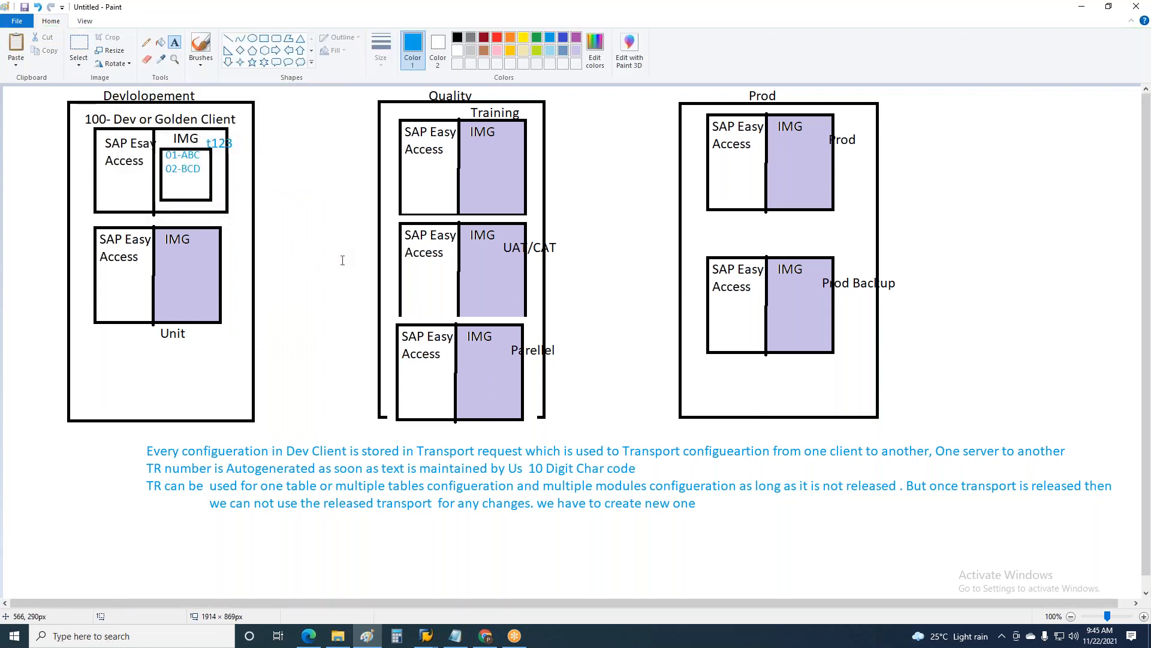
{"action": "left_click", "coordinate": [200, 168]}
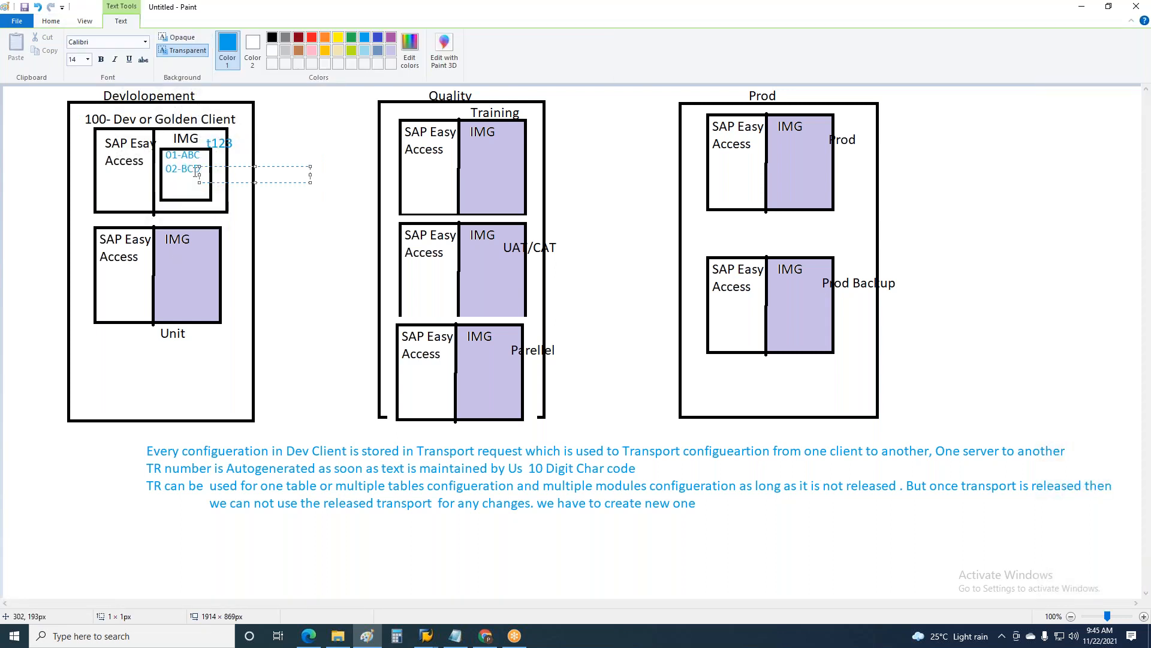
Step: Copy the golden client's inner box with its two entries into the Unit client's IMG area
{"action": "left_click", "coordinate": [51, 22]}
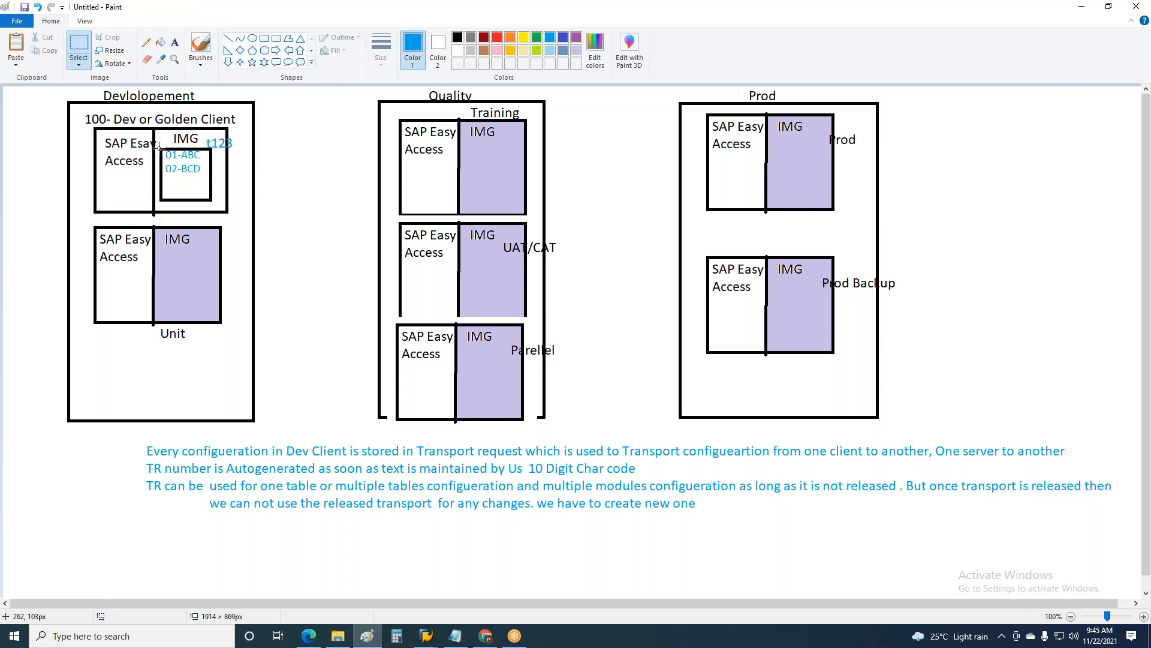
{"action": "left_click_drag", "start_coordinate": [159, 146], "coordinate": [212, 199]}
{"action": "key", "text": "ctrl+c"}
{"action": "key", "text": "ctrl+v"}
{"action": "left_click_drag", "start_coordinate": [26, 126], "coordinate": [178, 296]}
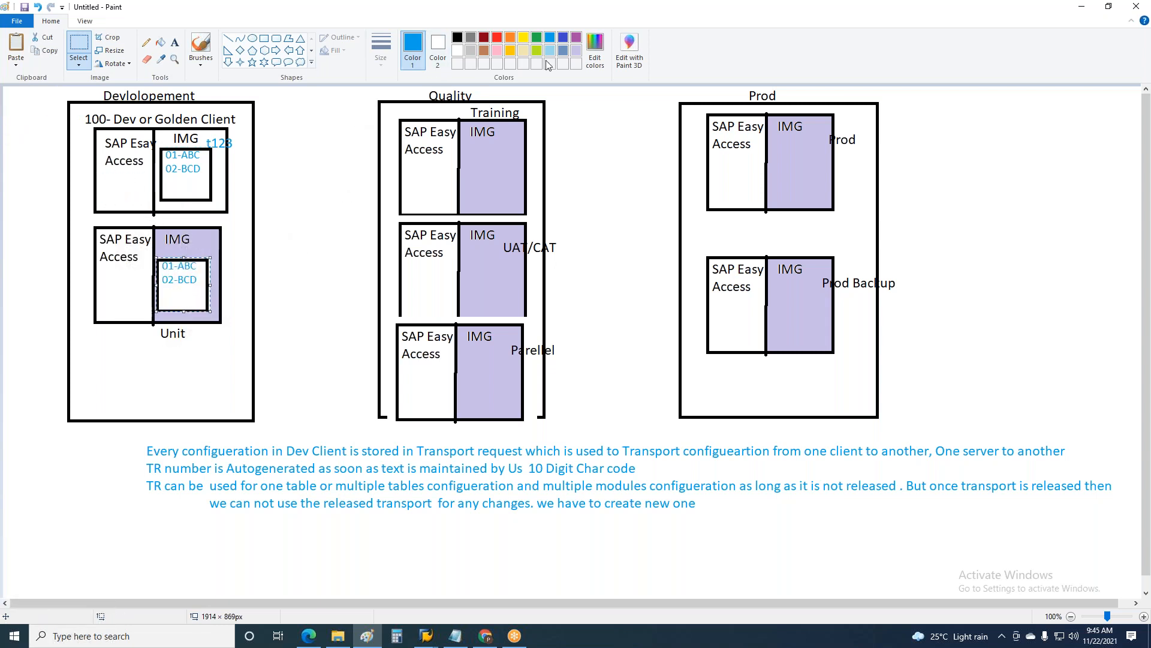
Step: Fill the copied box in the Unit client with the light purple of its IMG area
{"action": "left_click", "coordinate": [576, 50]}
{"action": "left_click", "coordinate": [160, 42]}
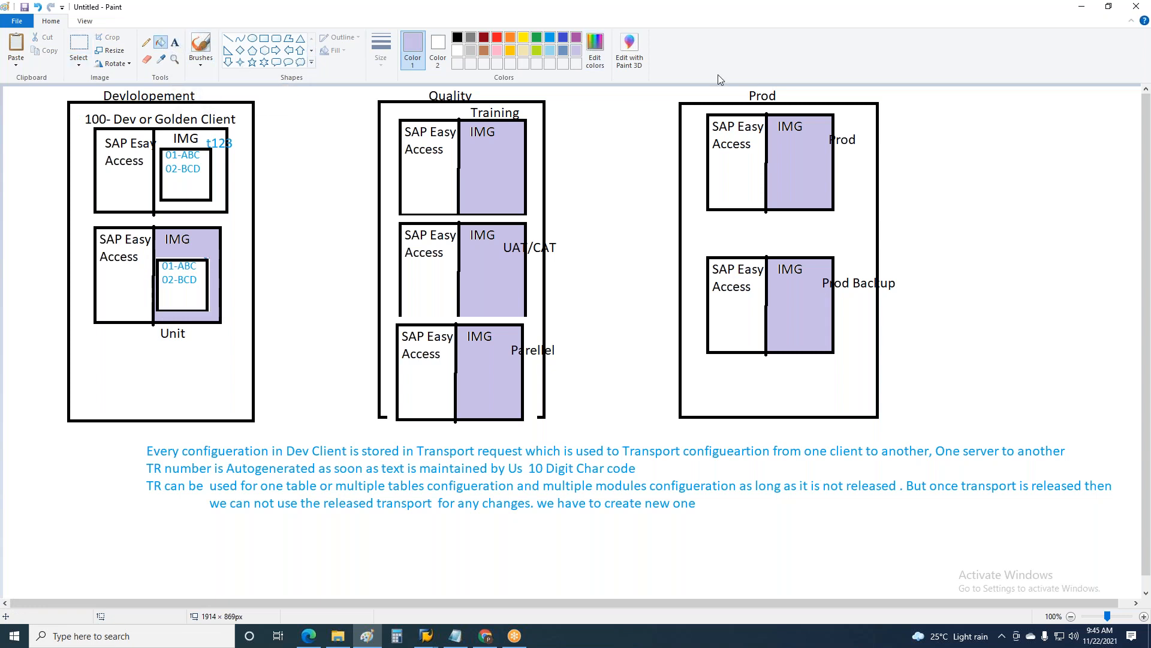
{"action": "left_click", "coordinate": [191, 285]}
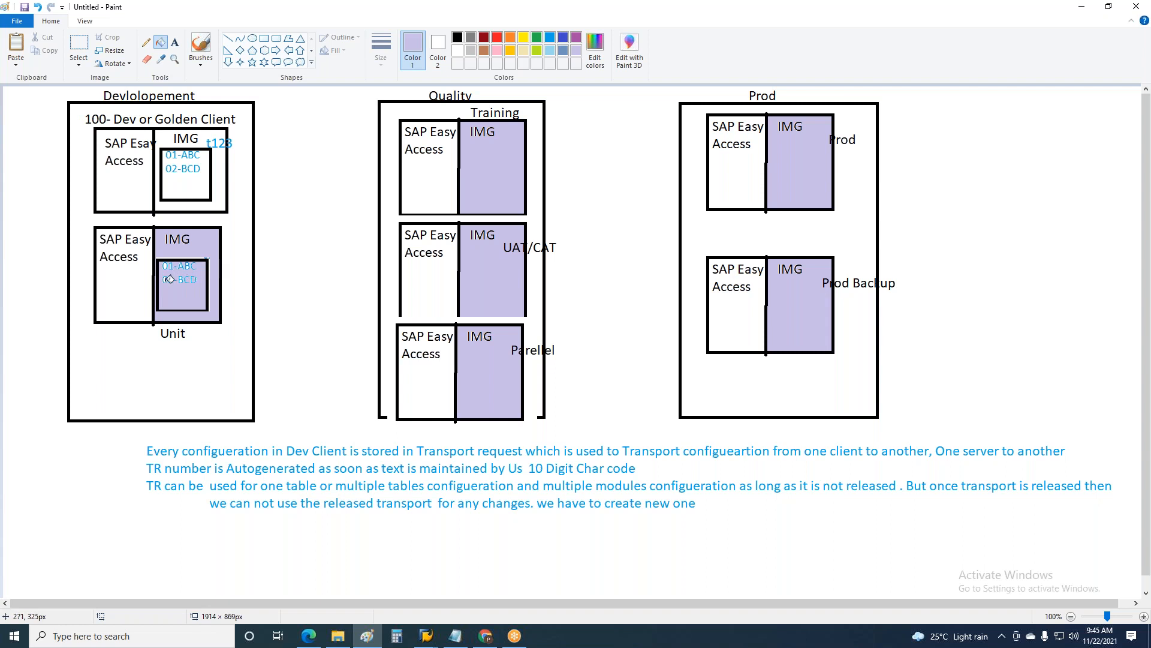
Step: Copy the purple box from the Unit client into the IMG areas of the Training, UAT/CAT and Parellel clients
{"action": "left_click", "coordinate": [79, 47]}
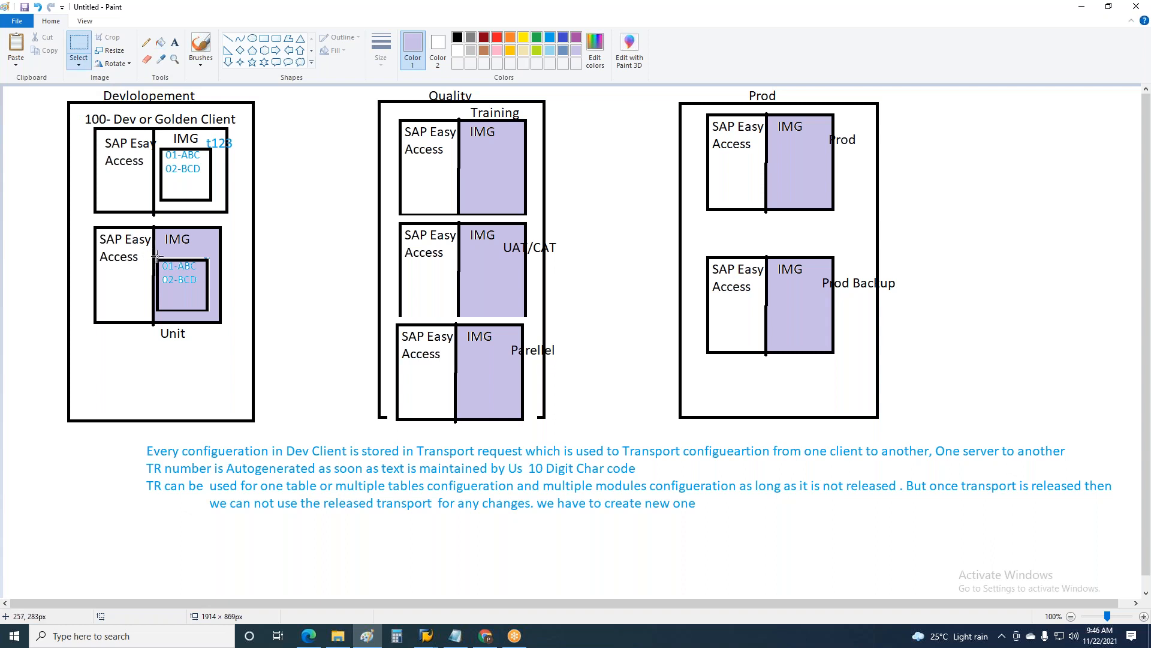
{"action": "left_click_drag", "start_coordinate": [155, 254], "coordinate": [215, 318]}
{"action": "key", "text": "ctrl+c"}
{"action": "key", "text": "ctrl+v"}
{"action": "left_click_drag", "start_coordinate": [22, 111], "coordinate": [486, 169]}
{"action": "key", "text": "ctrl+v"}
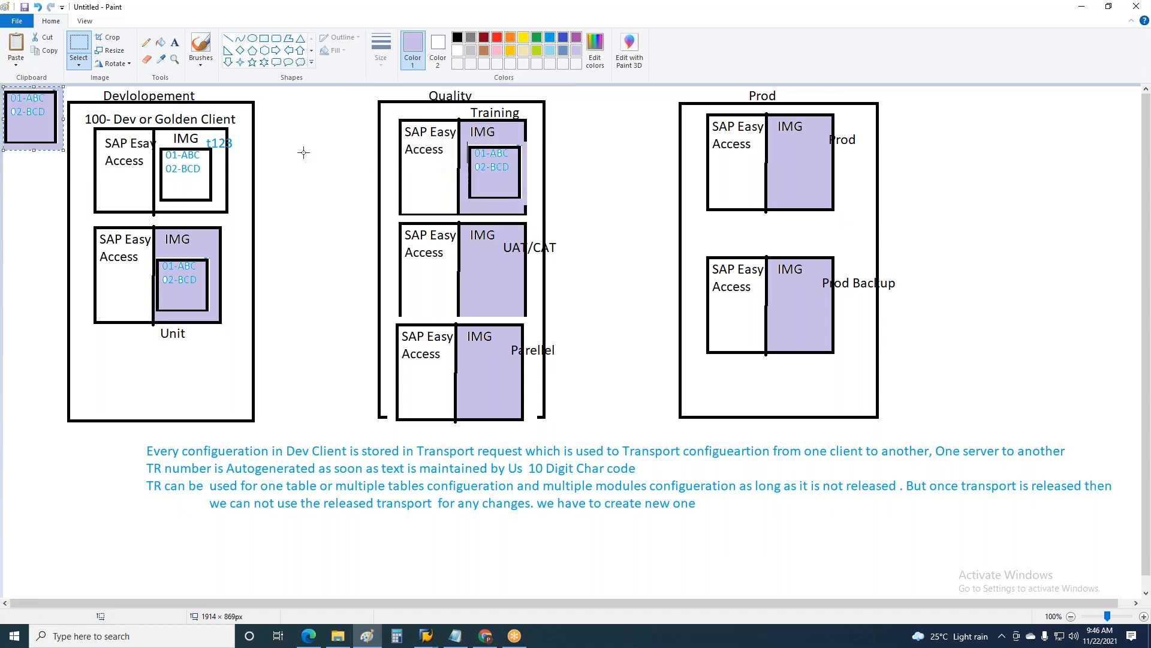
{"action": "left_click_drag", "start_coordinate": [25, 126], "coordinate": [472, 286]}
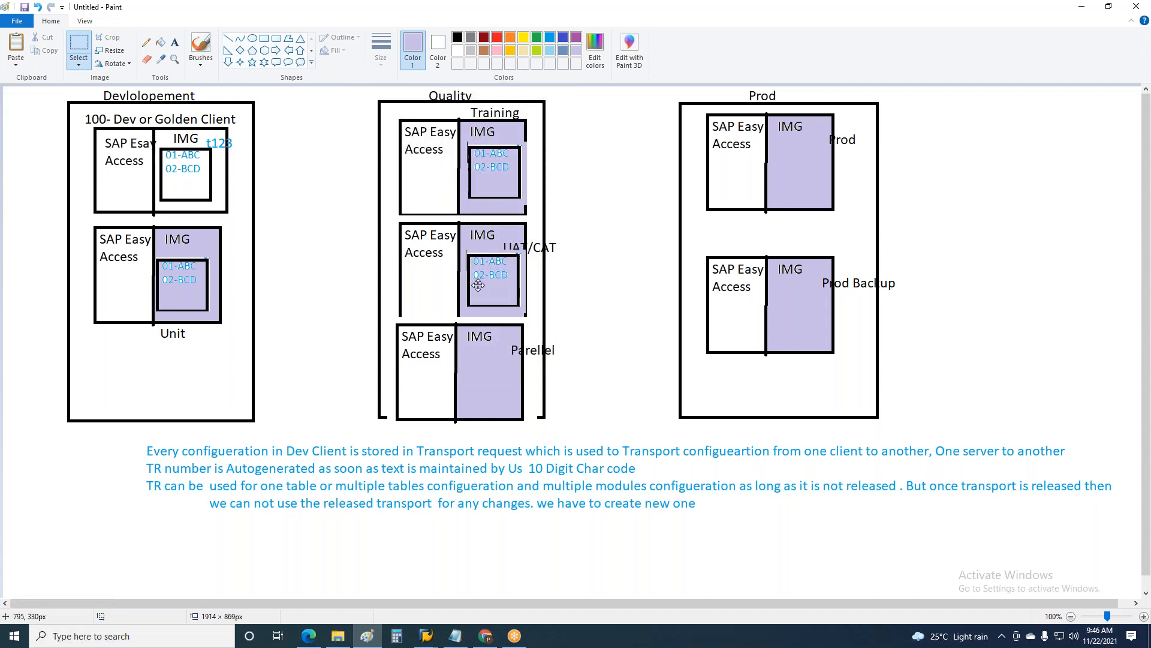
{"action": "key", "text": "ctrl+v"}
{"action": "left_click_drag", "start_coordinate": [40, 132], "coordinate": [499, 394]}
Step: Paste the purple box into the IMG areas of the Prod and Prod Backup clients
{"action": "key", "text": "ctrl+v"}
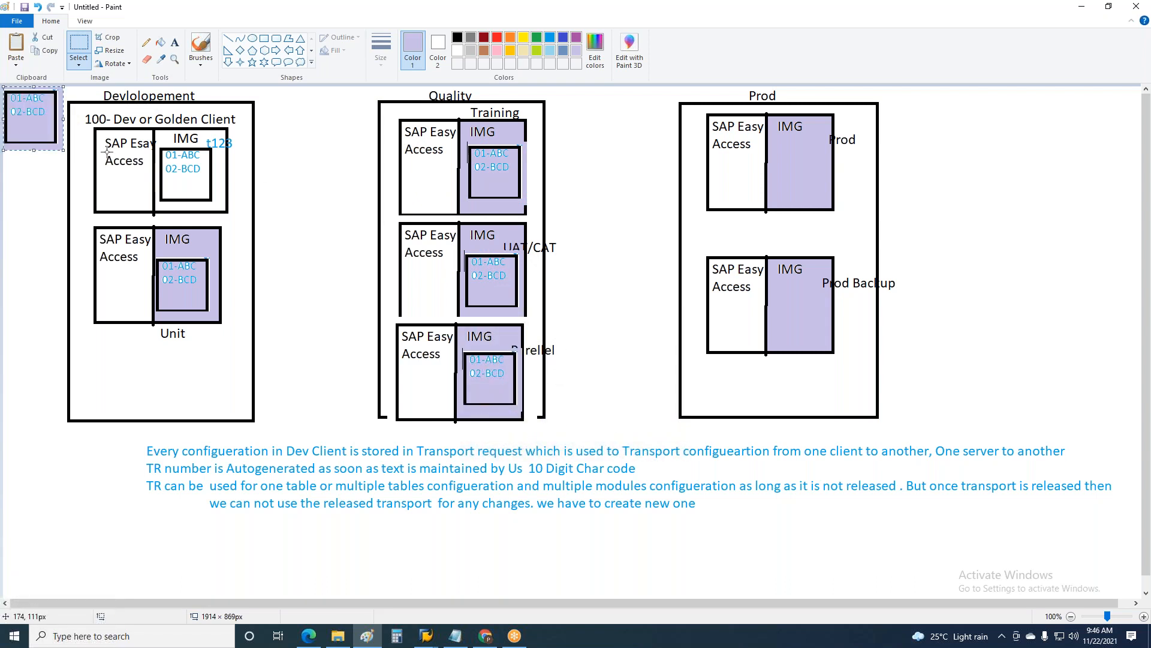
{"action": "left_click_drag", "start_coordinate": [33, 117], "coordinate": [801, 167]}
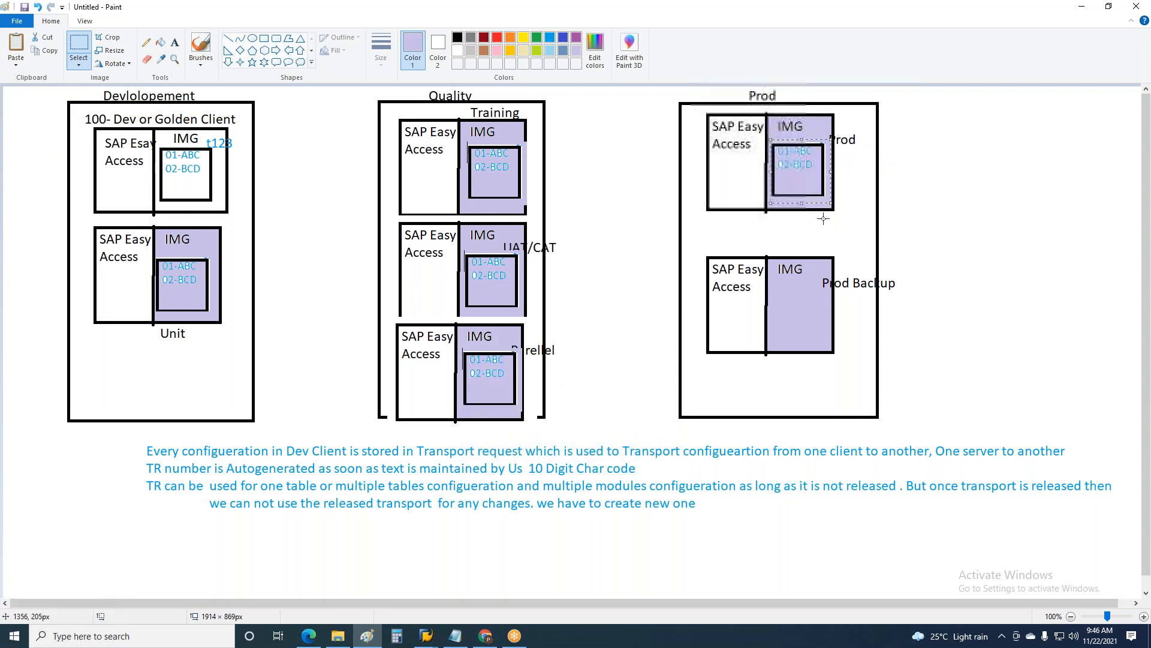
{"action": "key", "text": "ctrl+v"}
{"action": "left_click_drag", "start_coordinate": [24, 121], "coordinate": [794, 319]}
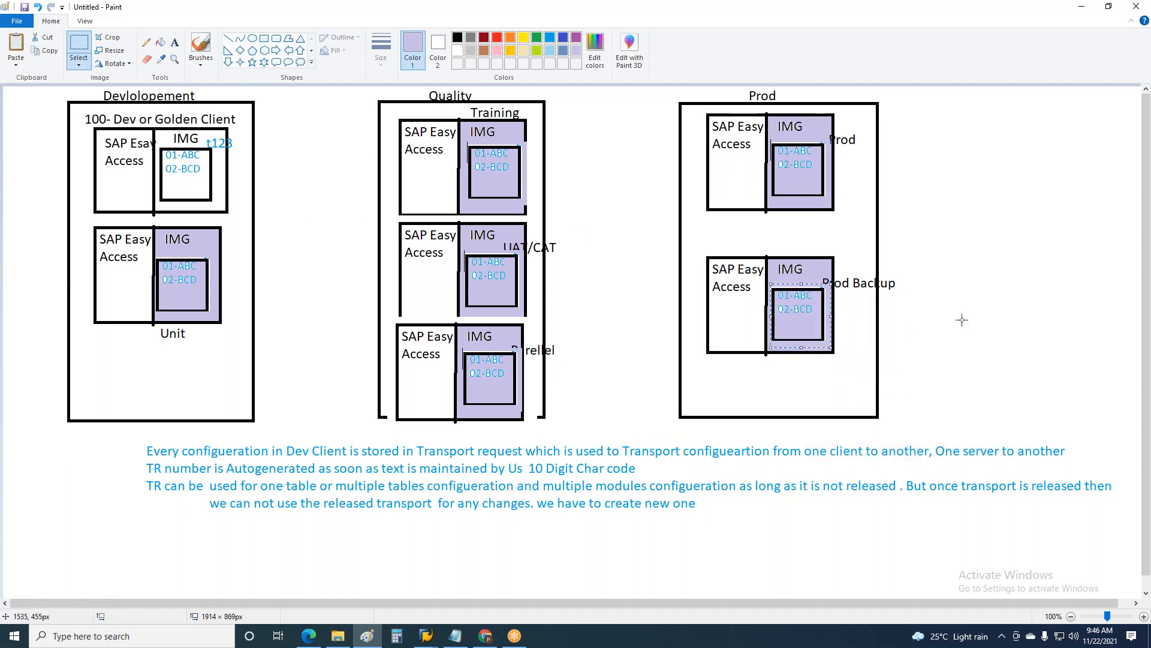
{"action": "left_click", "coordinate": [994, 218]}
Step: Add black text lines "HY- Hyd" and "BA-BAN" below "02-BCD" in the golden client's IMG box
{"action": "left_click", "coordinate": [174, 47]}
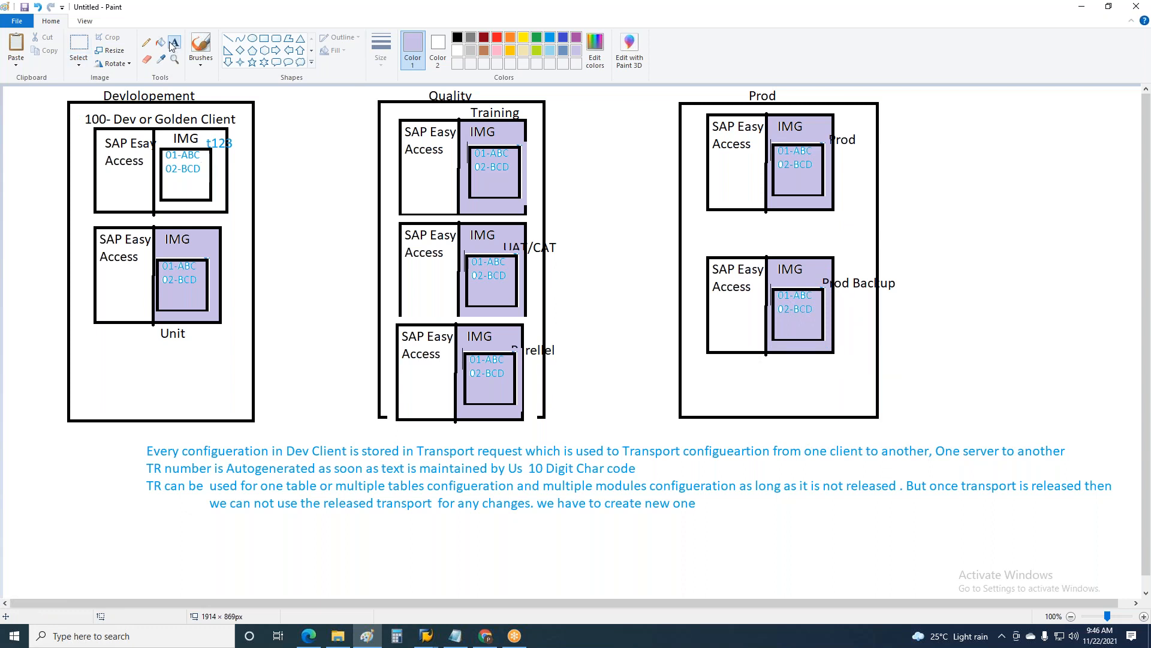
{"action": "left_click", "coordinate": [166, 171]}
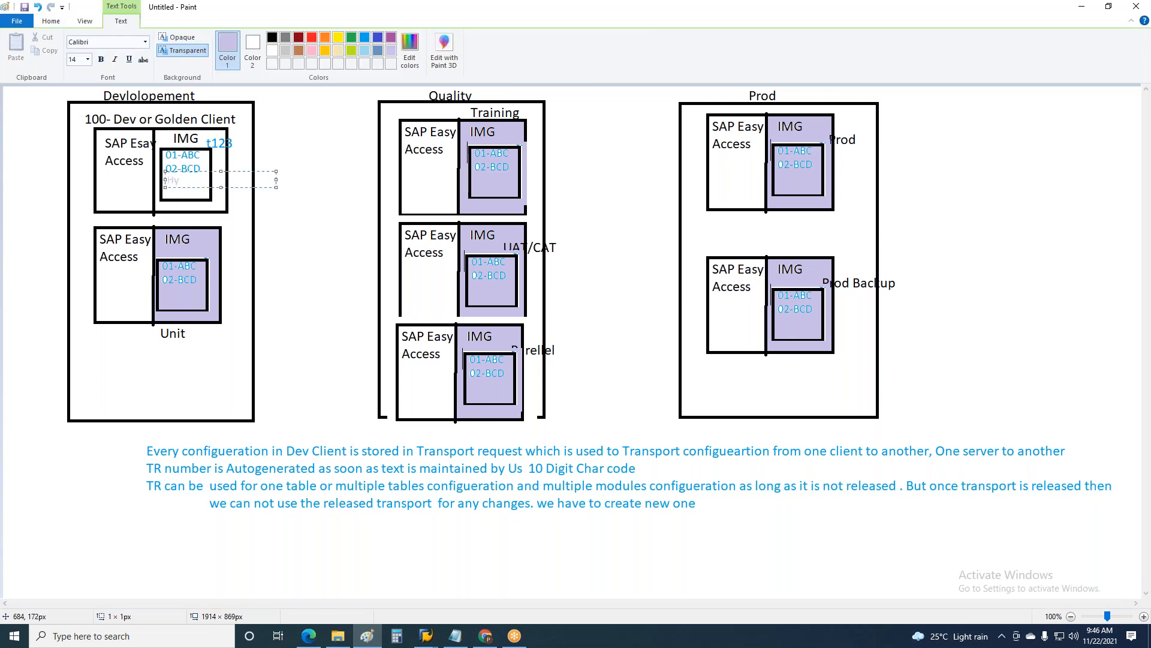
{"action": "left_click", "coordinate": [271, 37]}
{"action": "type", "text": "HY"}
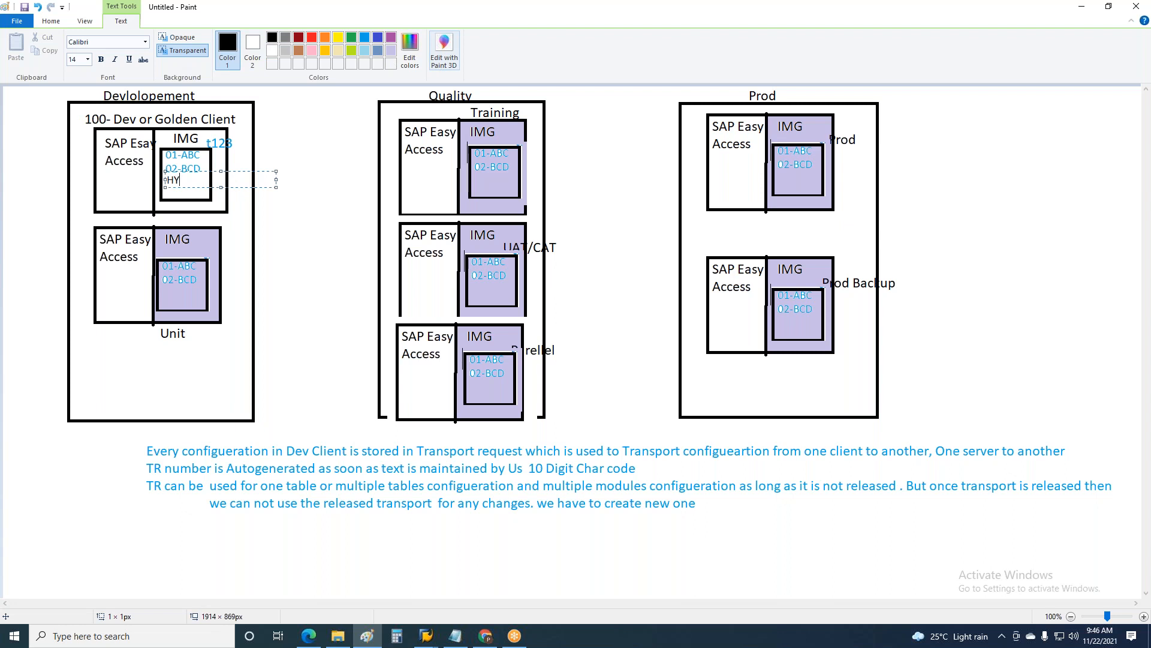
{"action": "type", "text": "- Hyd"}
{"action": "key", "text": "Return"}
{"action": "type", "text": "BA-BAN"}
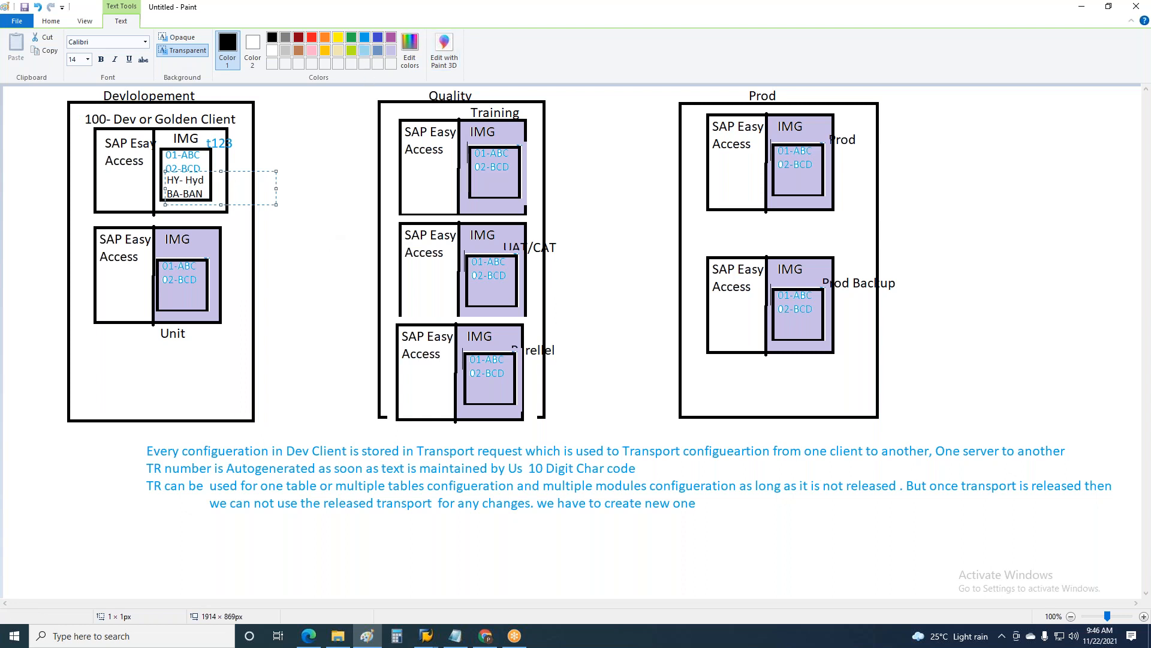
{"action": "left_click", "coordinate": [276, 278]}
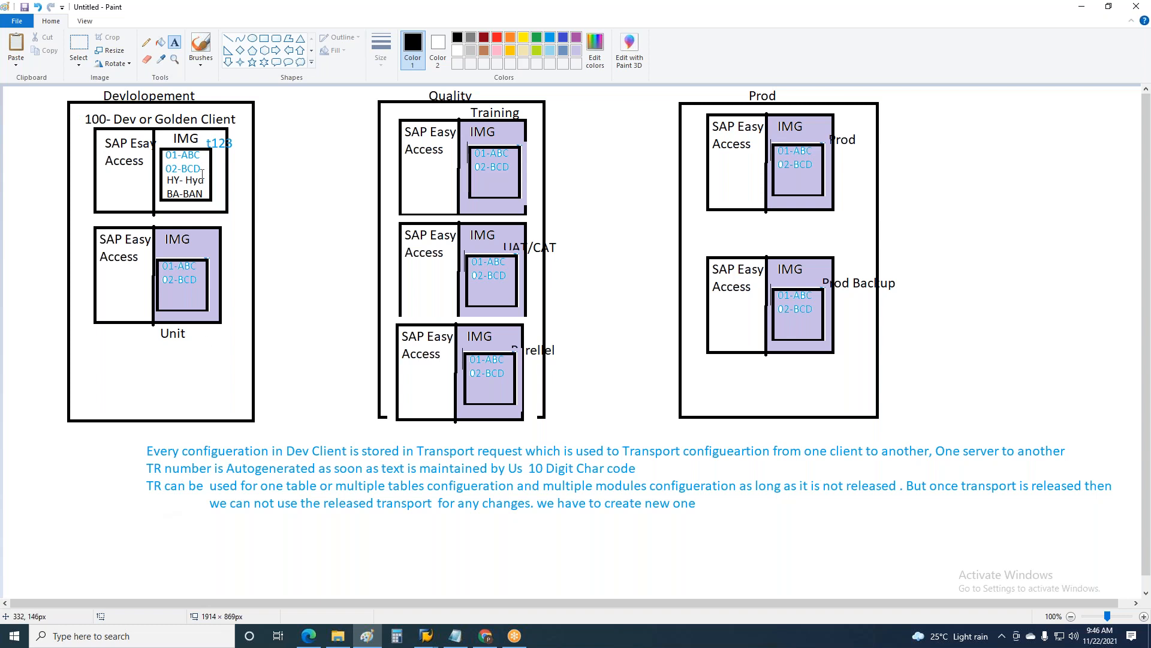
Step: Write "TR1" below the transport notes and, beside it, "New HY" with "BA" on a second line
{"action": "left_click", "coordinate": [147, 536]}
{"action": "type", "text": "TR1"}
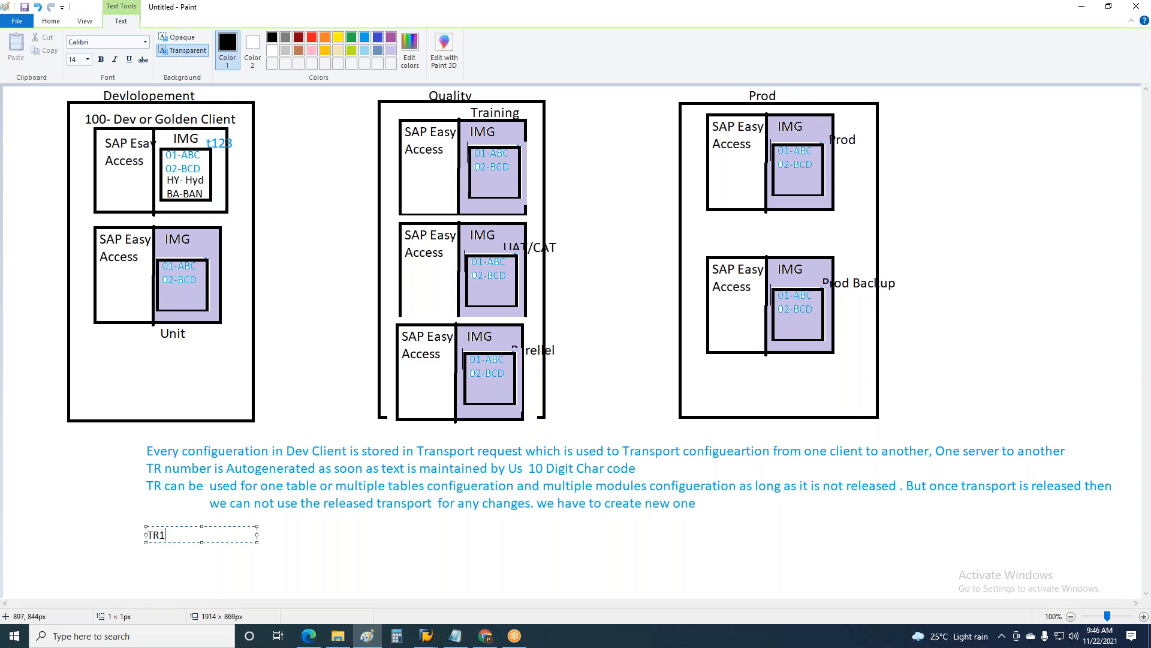
{"action": "left_click", "coordinate": [218, 545]}
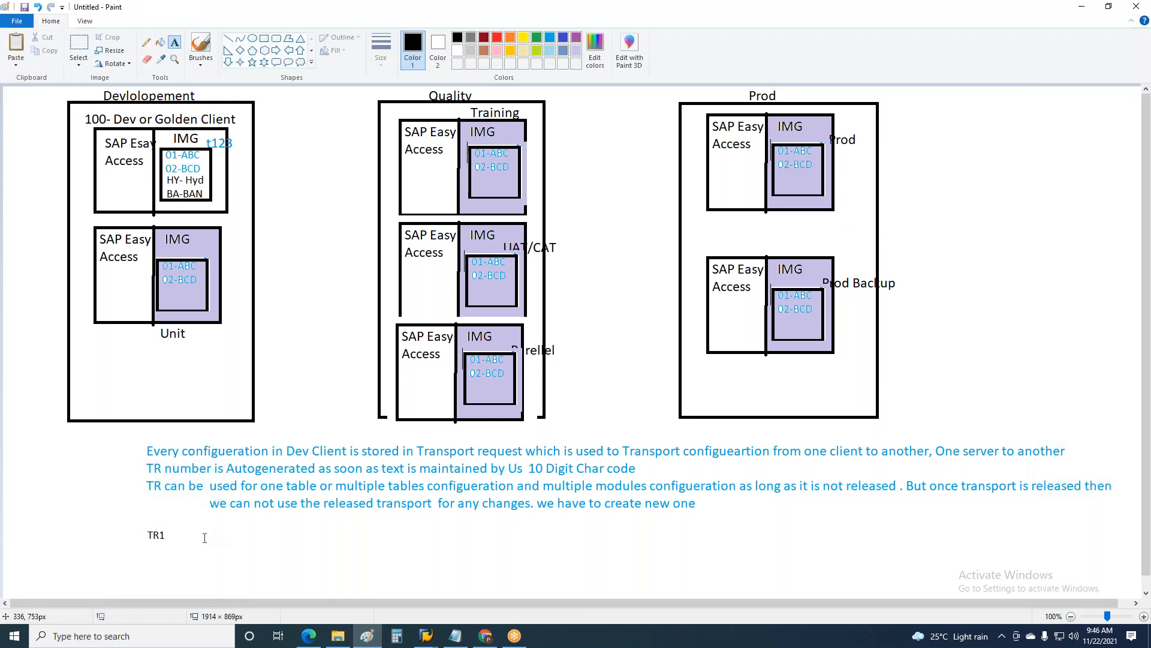
{"action": "left_click", "coordinate": [205, 538]}
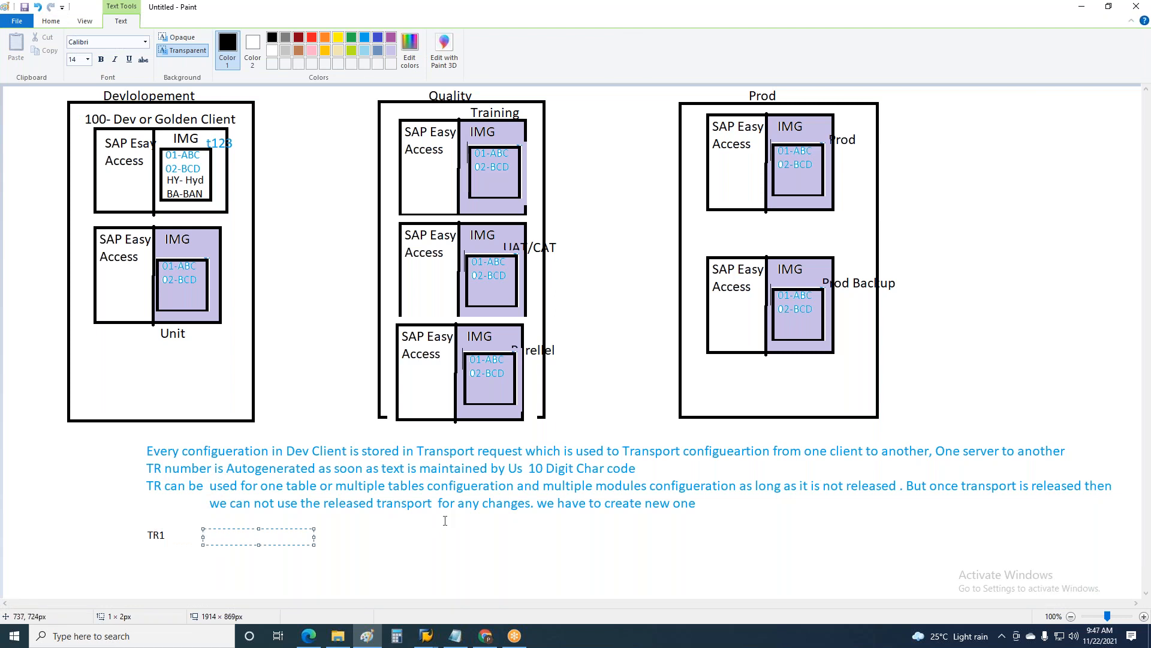
{"action": "type", "text": "New  HY"}
{"action": "key", "text": "Return"}
{"action": "type", "text": "BA"}
{"action": "left_click", "coordinate": [493, 553]}
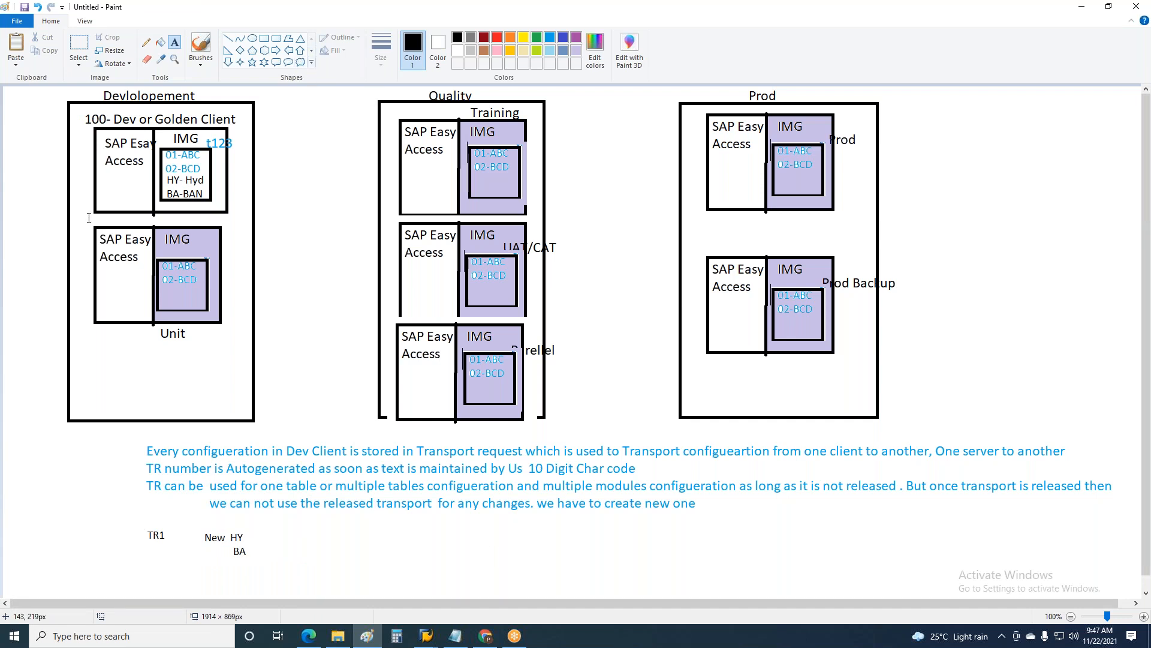
Step: Add the text "Test" under SAP Easy Access in the golden client box
{"action": "left_click", "coordinate": [252, 38]}
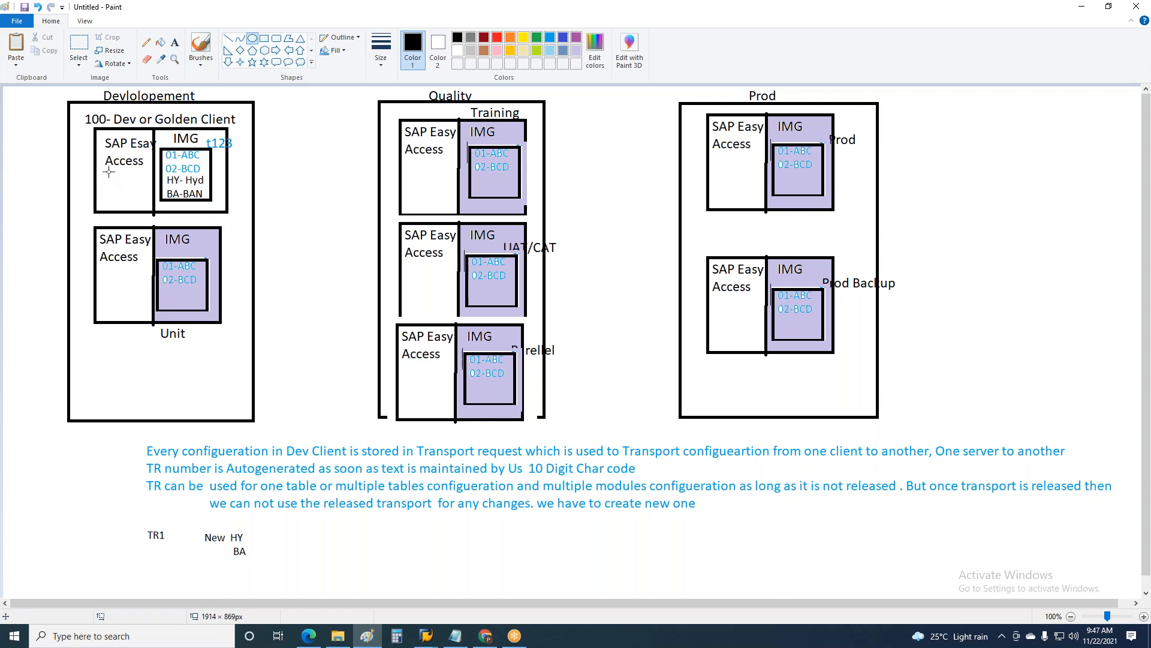
{"action": "left_click", "coordinate": [175, 42]}
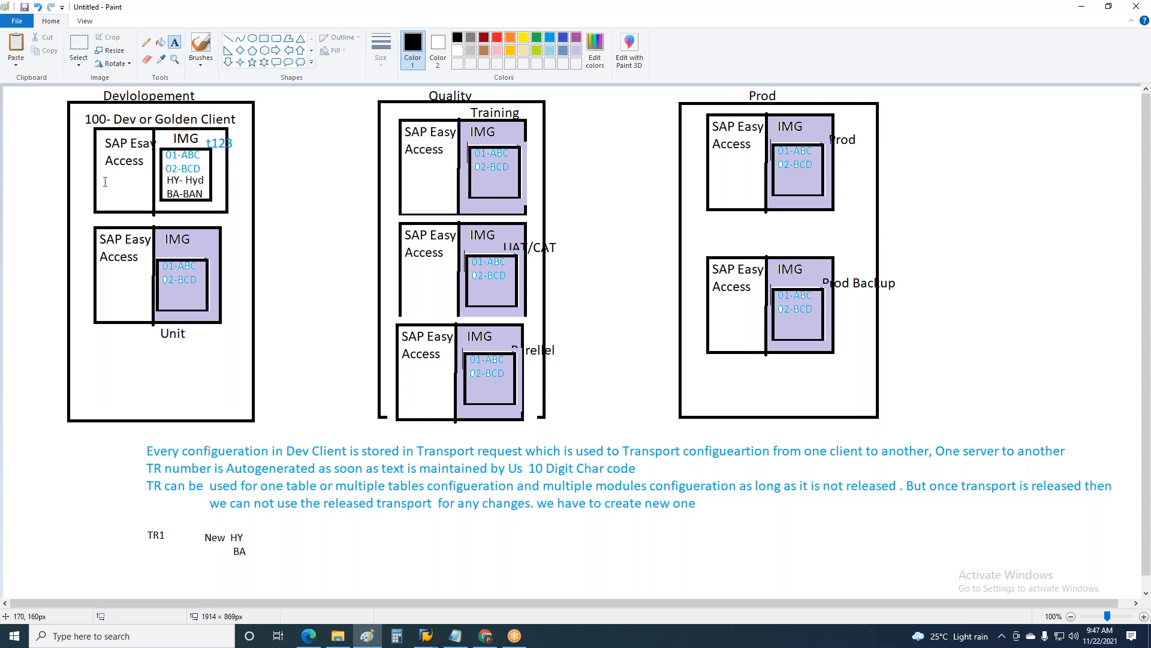
{"action": "left_click_drag", "start_coordinate": [103, 172], "coordinate": [214, 188]}
{"action": "type", "text": "Test"}
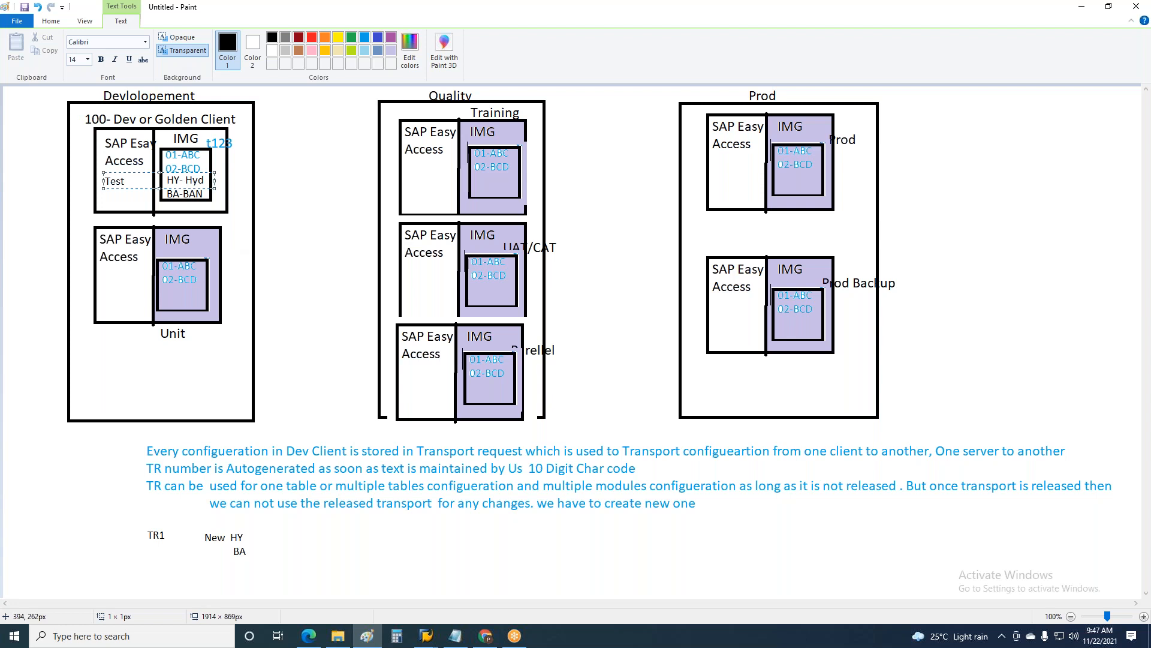
Step: Cut the text "Test" from under SAP Easy Access in the golden client box
{"action": "left_click", "coordinate": [346, 206]}
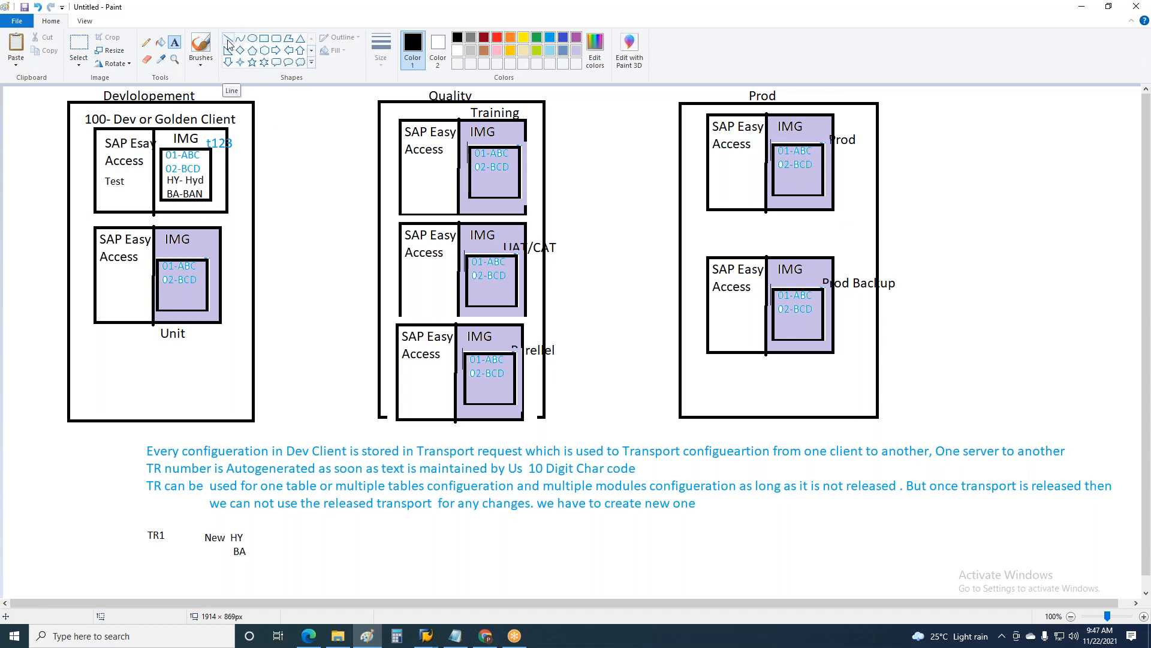
{"action": "left_click", "coordinate": [80, 47]}
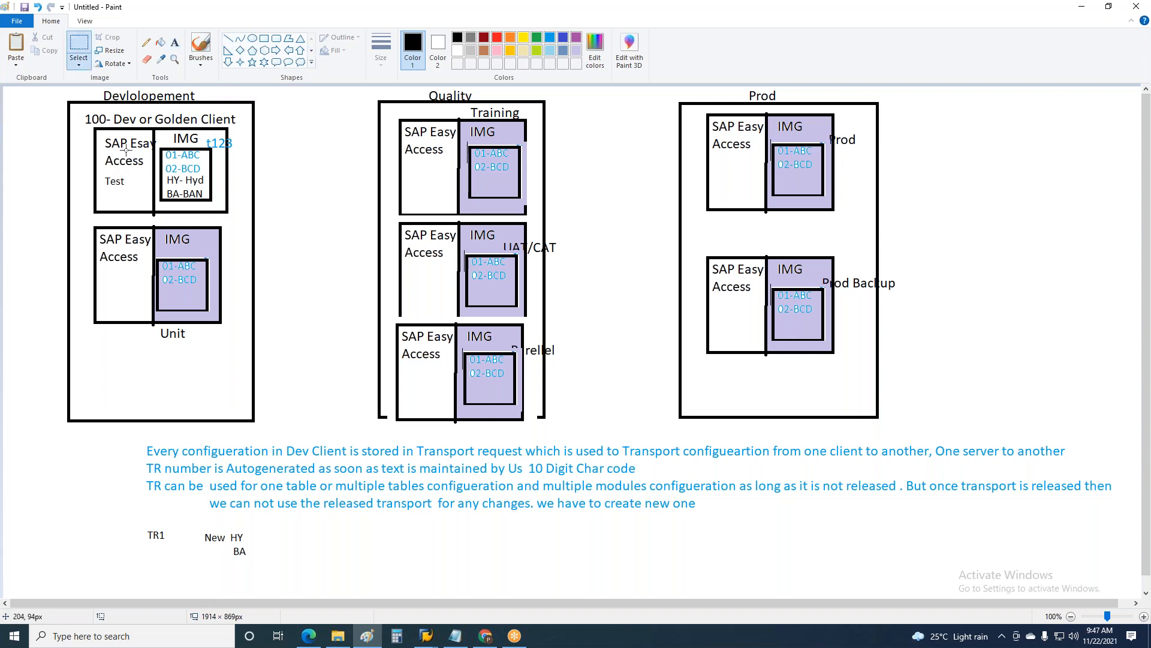
{"action": "left_click_drag", "start_coordinate": [101, 170], "coordinate": [127, 196]}
{"action": "key", "text": "Delete"}
{"action": "key", "text": "ctrl+v"}
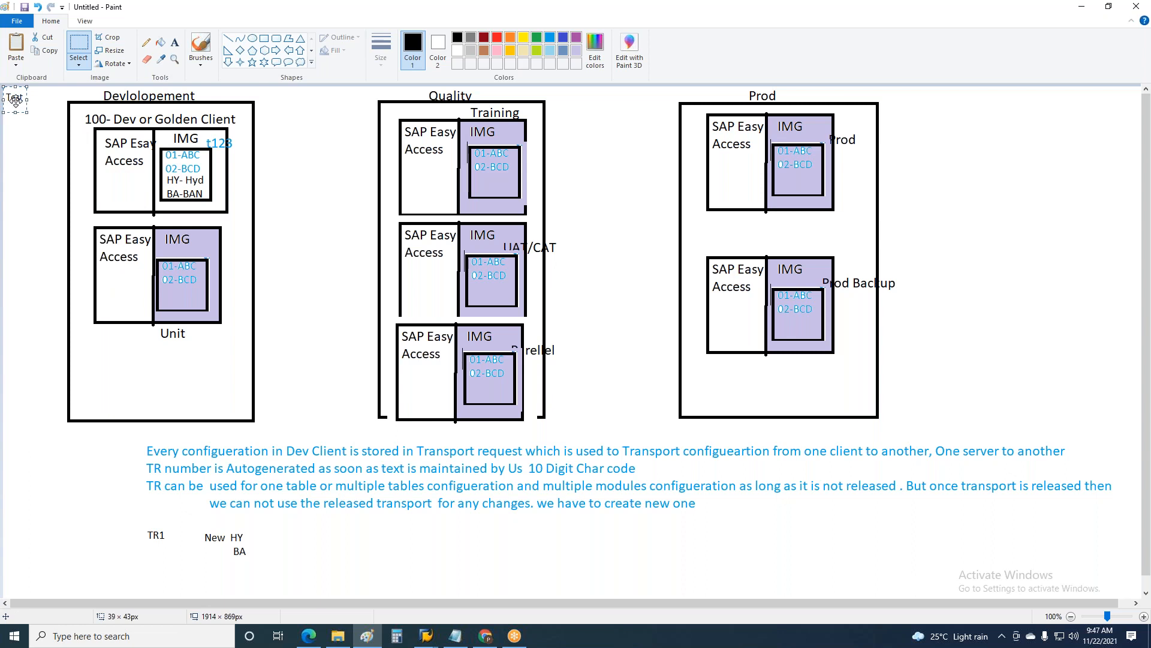
{"action": "left_click_drag", "start_coordinate": [27, 100], "coordinate": [141, 99]}
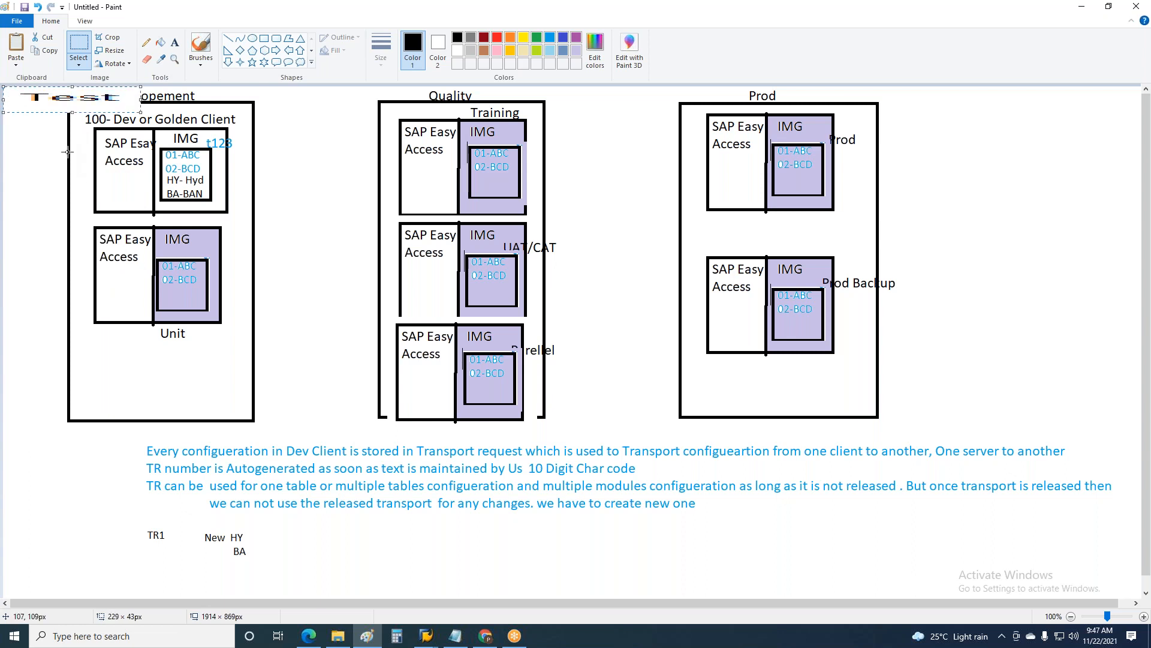
{"action": "key", "text": "Delete"}
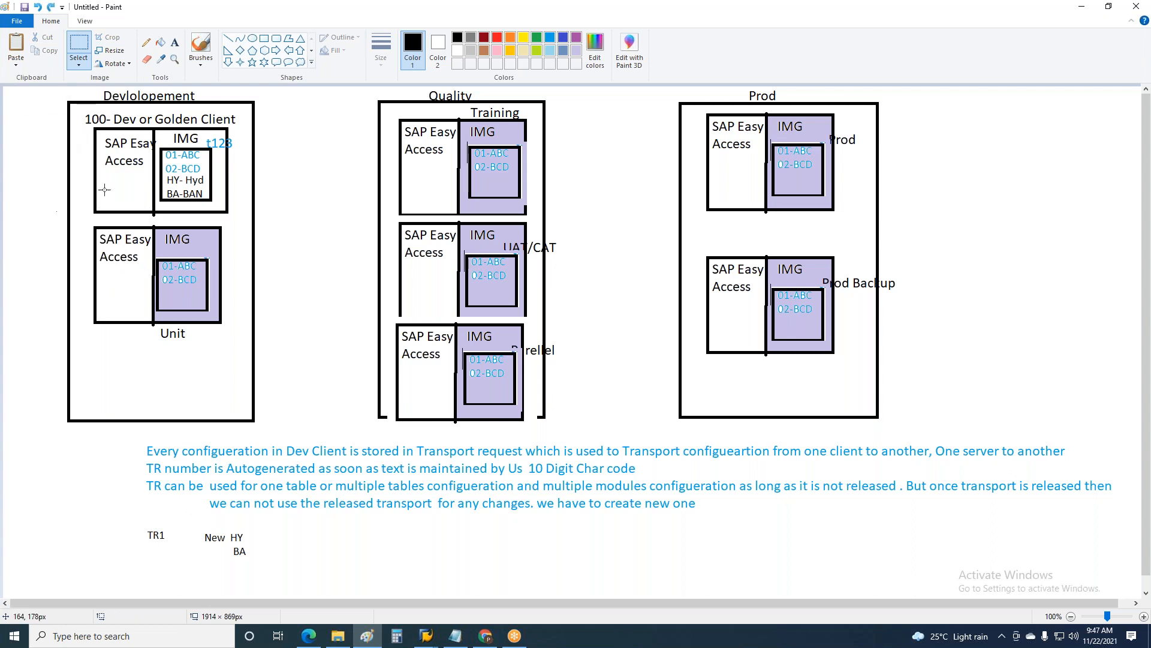
Step: Add the text "Test" under SAP Easy Access in the Unit client box
{"action": "left_click", "coordinate": [174, 42]}
{"action": "left_click", "coordinate": [107, 274]}
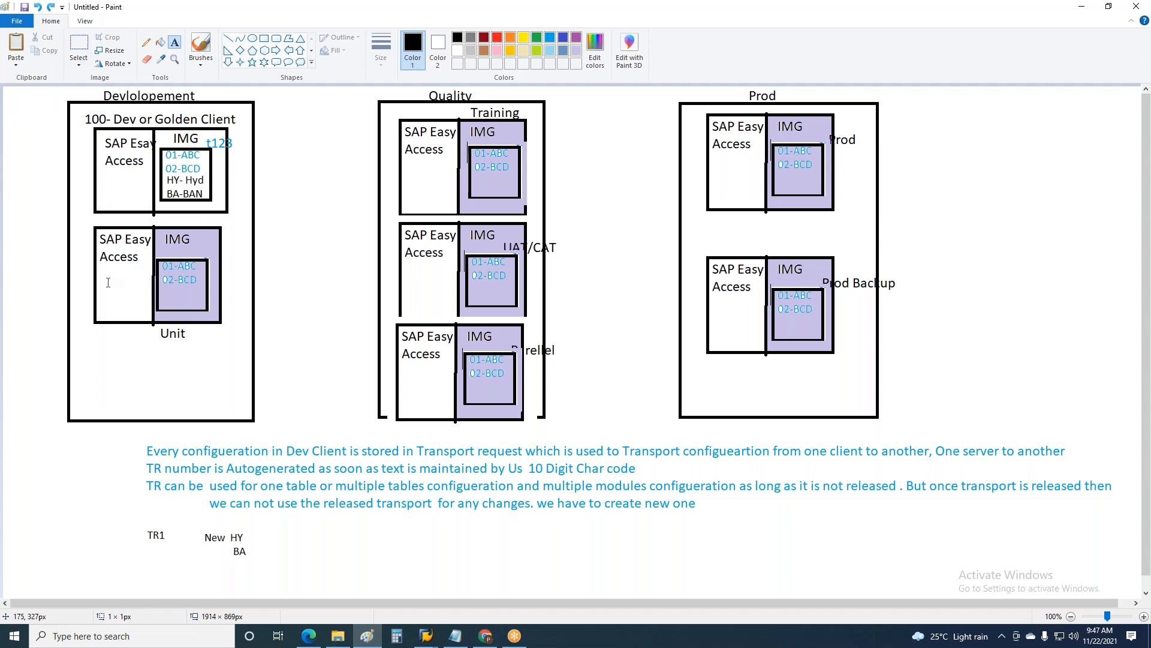
{"action": "type", "text": "Tes"}
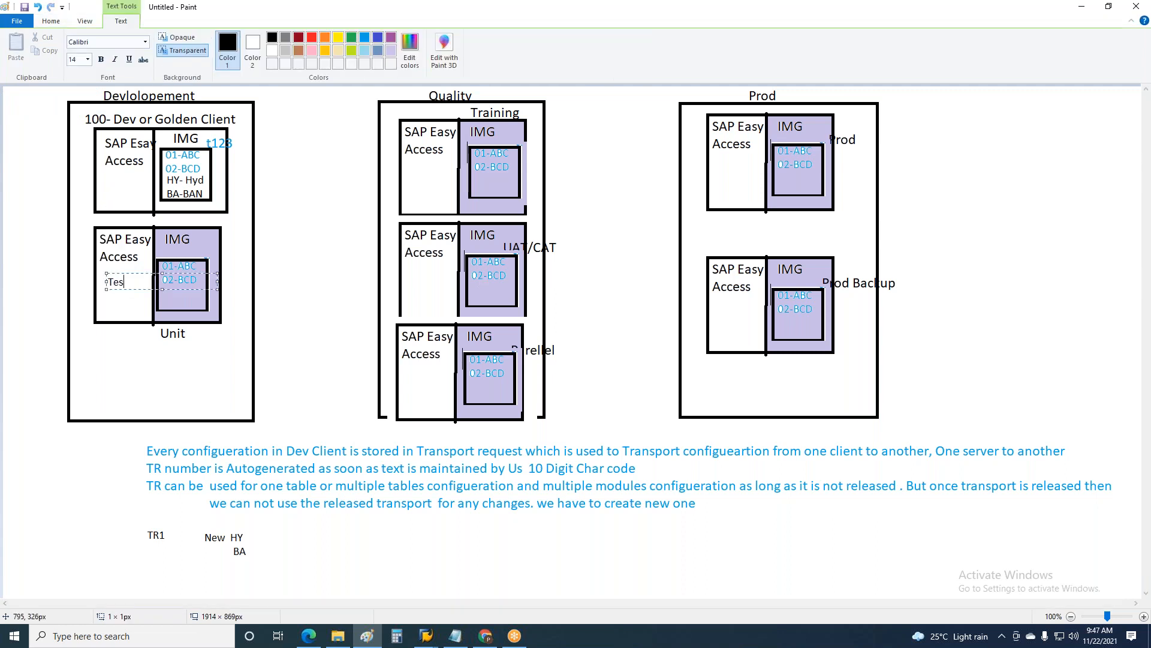
{"action": "type", "text": "t"}
{"action": "left_click", "coordinate": [306, 291]}
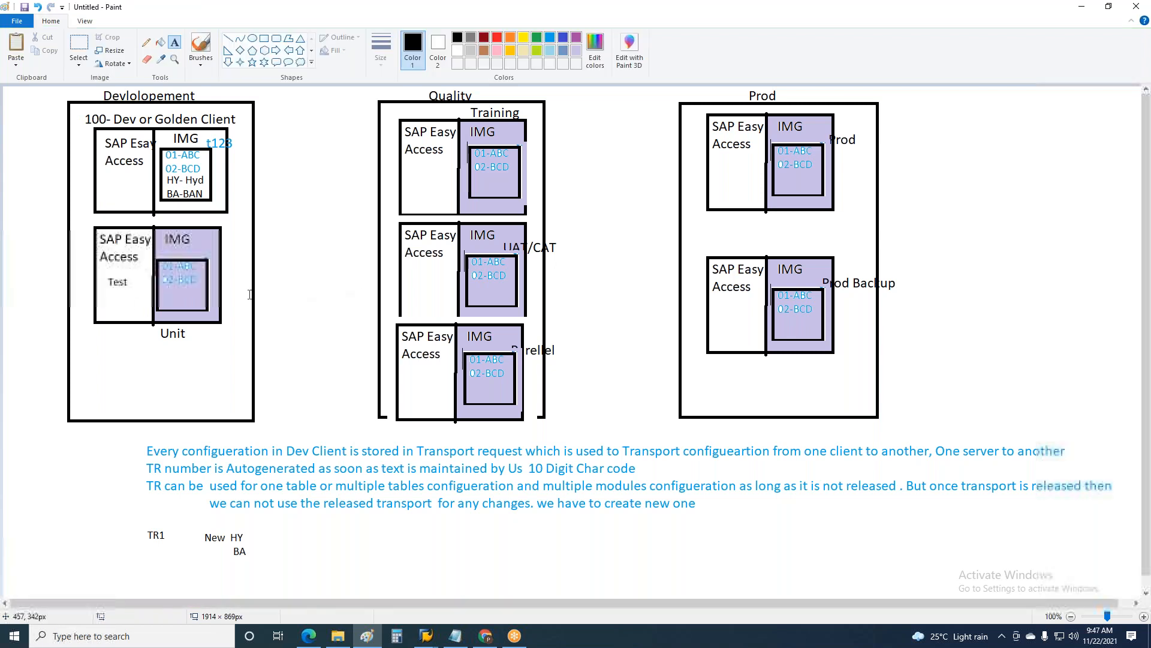
Step: Draw a down arrow about 33 × 90 px from the golden client's IMG box to the Unit client's IMG area
{"action": "left_click", "coordinate": [228, 62]}
{"action": "left_click", "coordinate": [229, 41]}
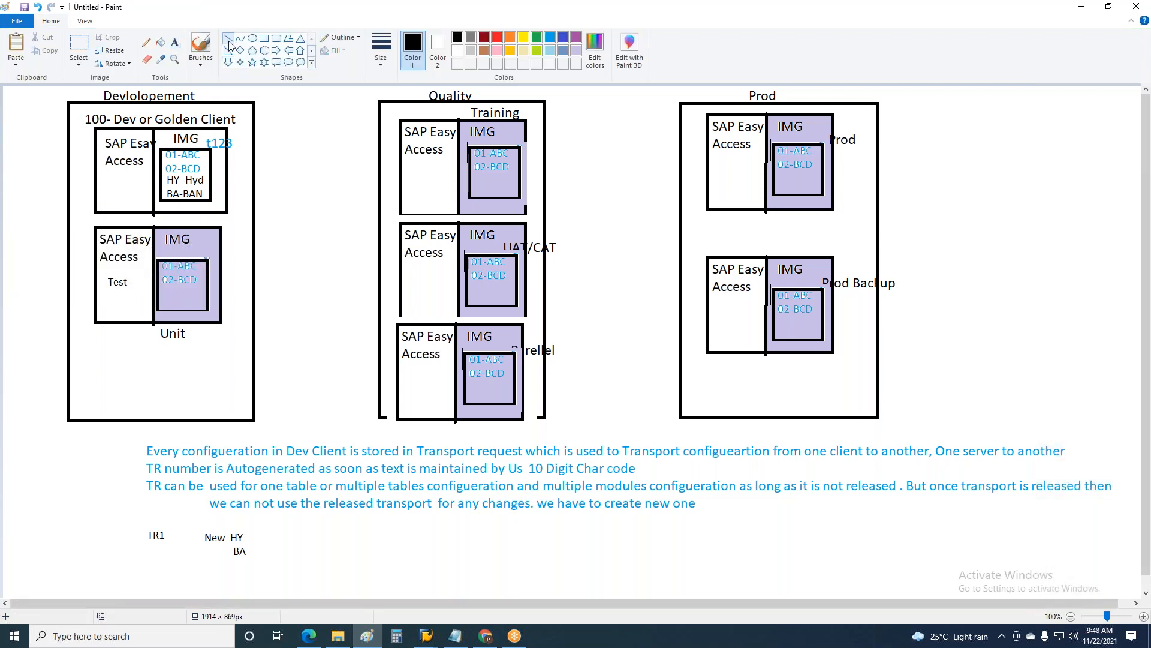
{"action": "left_click", "coordinate": [228, 62]}
{"action": "left_click_drag", "start_coordinate": [180, 190], "coordinate": [200, 244]}
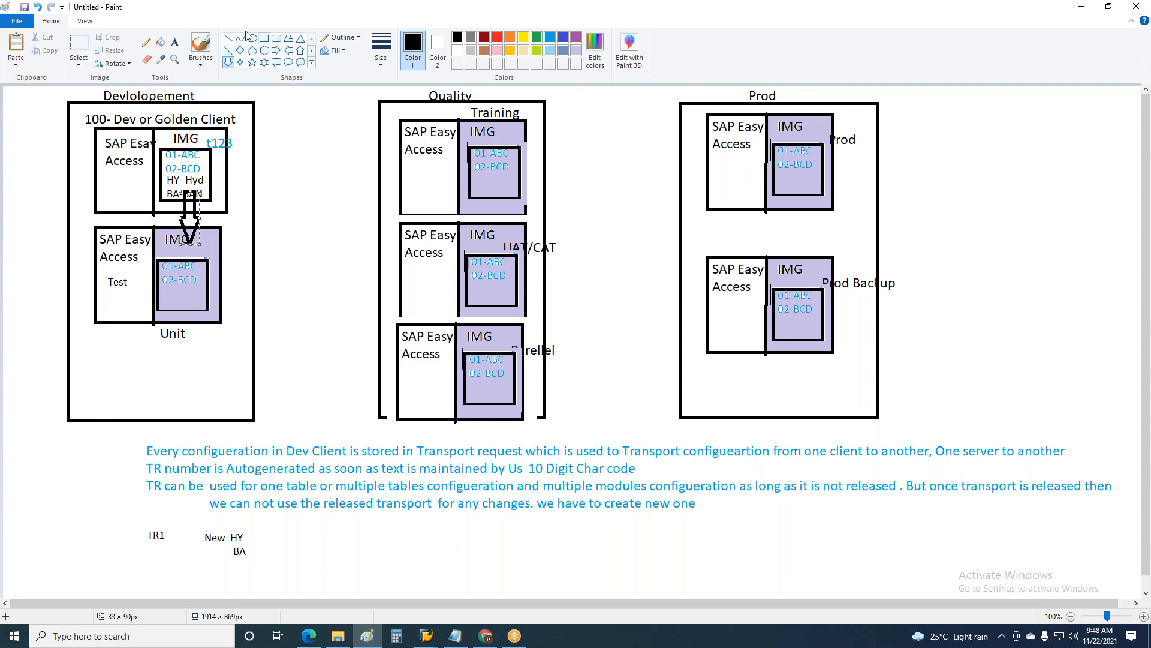
{"action": "left_click", "coordinate": [175, 42]}
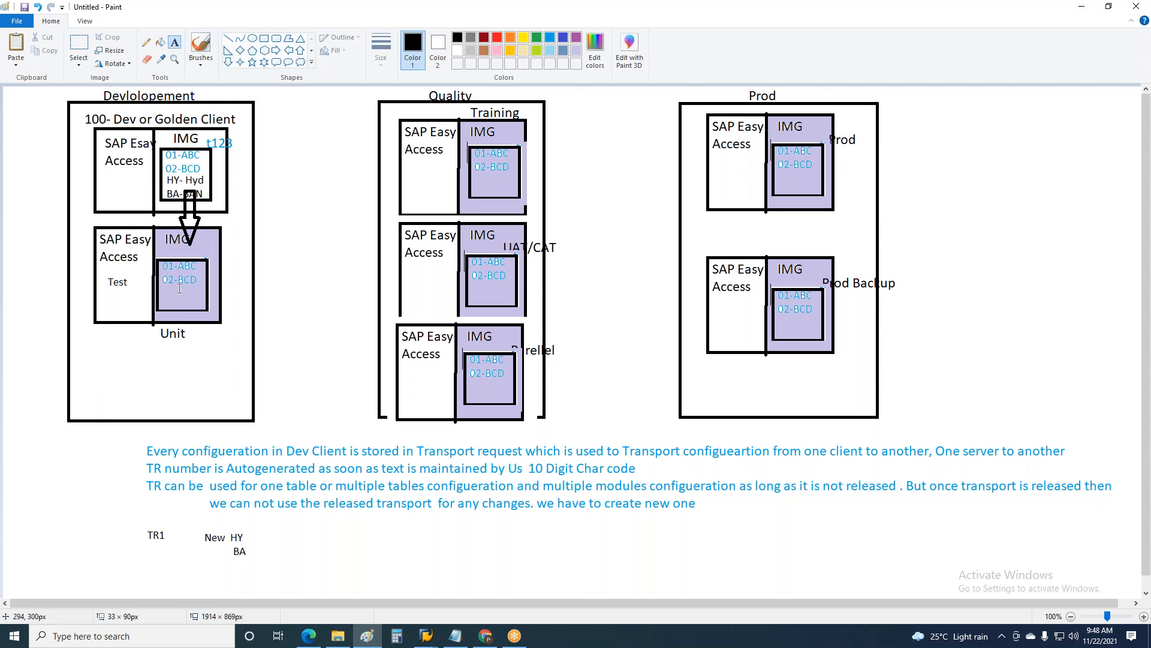